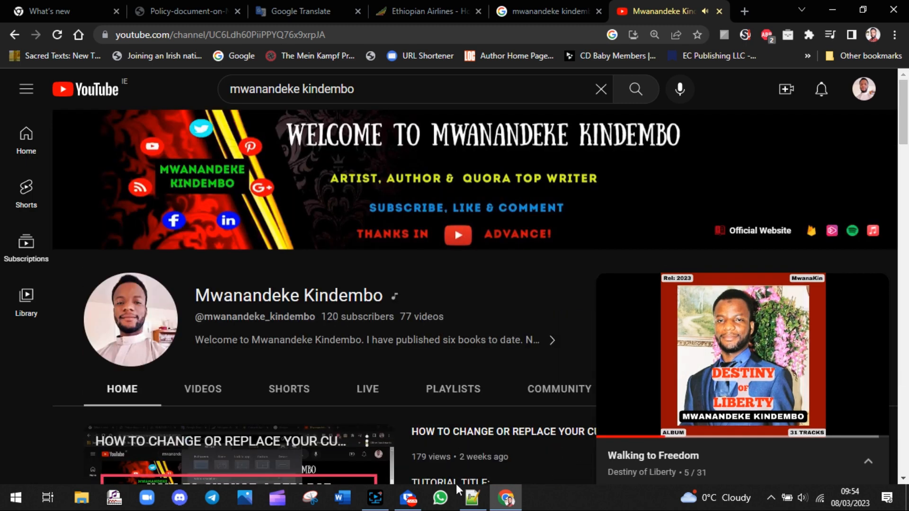
Switch to the Notepad++ notes and review the tutorial title and the official IMDb site address
{"action": "left_click", "coordinate": [472, 497]}
{"action": "left_click_drag", "start_coordinate": [85, 105], "coordinate": [57, 88]}
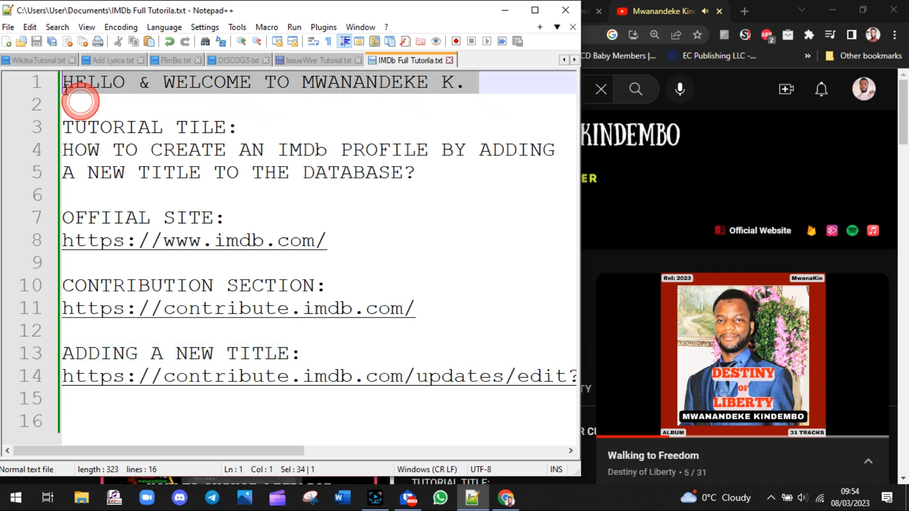
{"action": "left_click_drag", "start_coordinate": [244, 125], "coordinate": [554, 152]}
{"action": "left_click", "coordinate": [448, 166]}
{"action": "left_click_drag", "start_coordinate": [429, 151], "coordinate": [289, 150]}
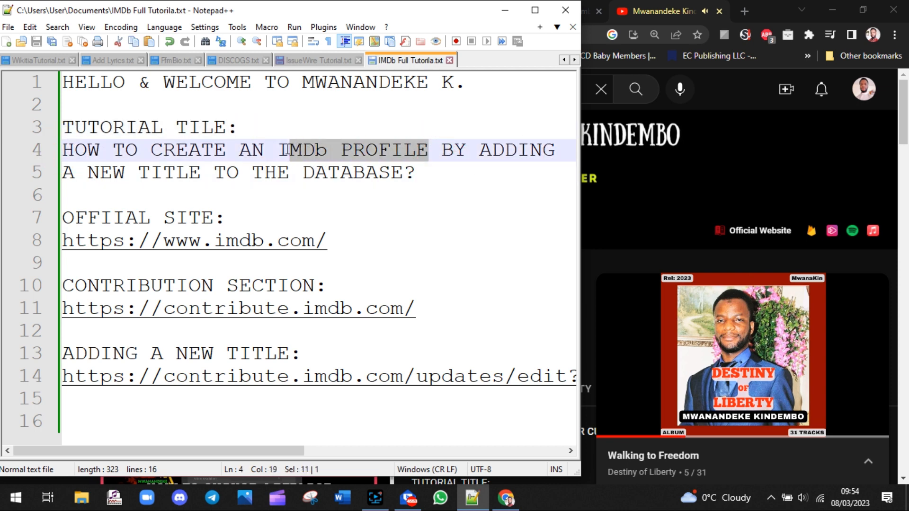
{"action": "left_click_drag", "start_coordinate": [203, 173], "coordinate": [60, 173]}
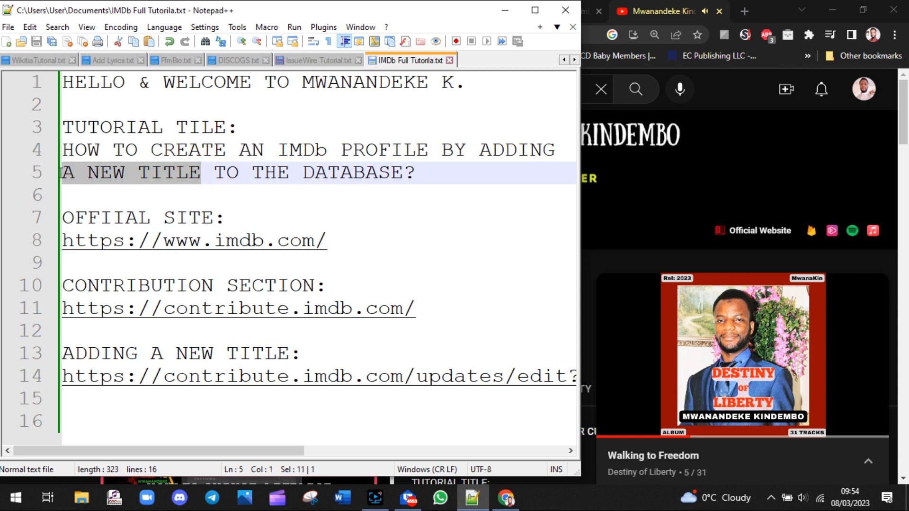
{"action": "left_click_drag", "start_coordinate": [403, 173], "coordinate": [307, 175]}
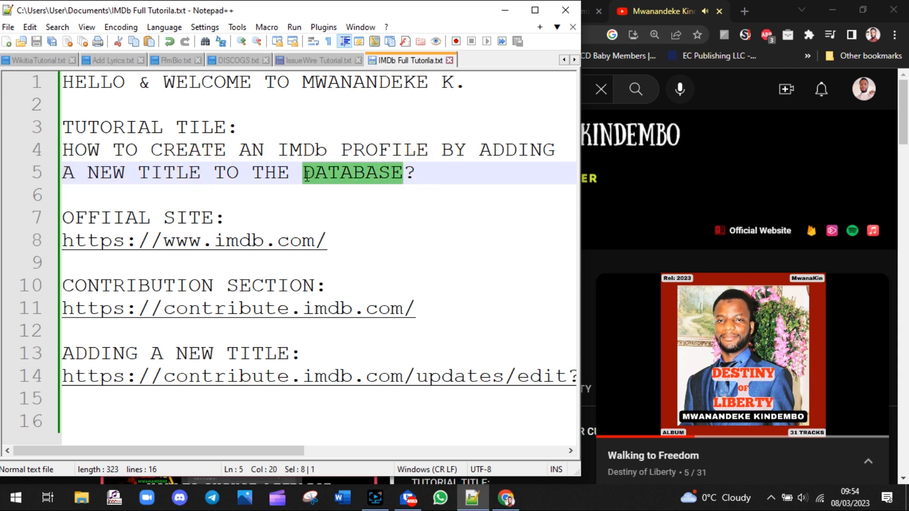
{"action": "left_click_drag", "start_coordinate": [249, 220], "coordinate": [69, 232]}
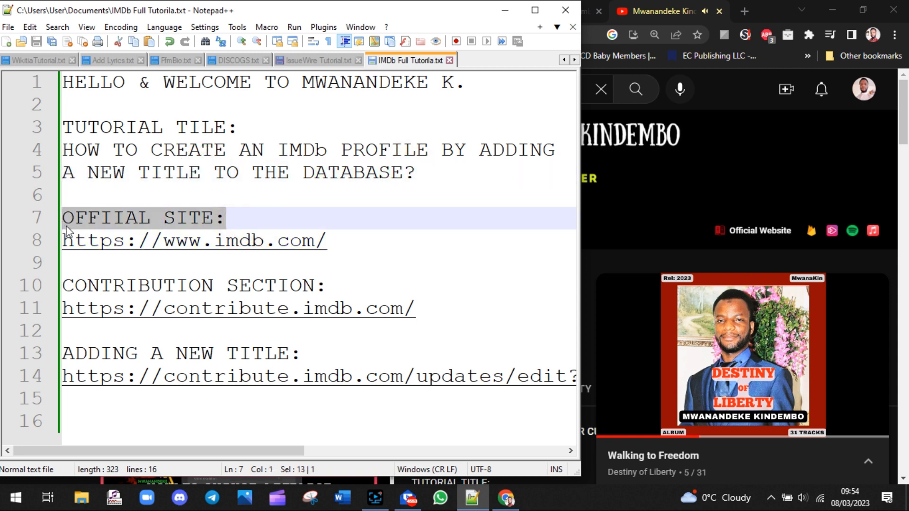
{"action": "triple_click", "coordinate": [210, 251]}
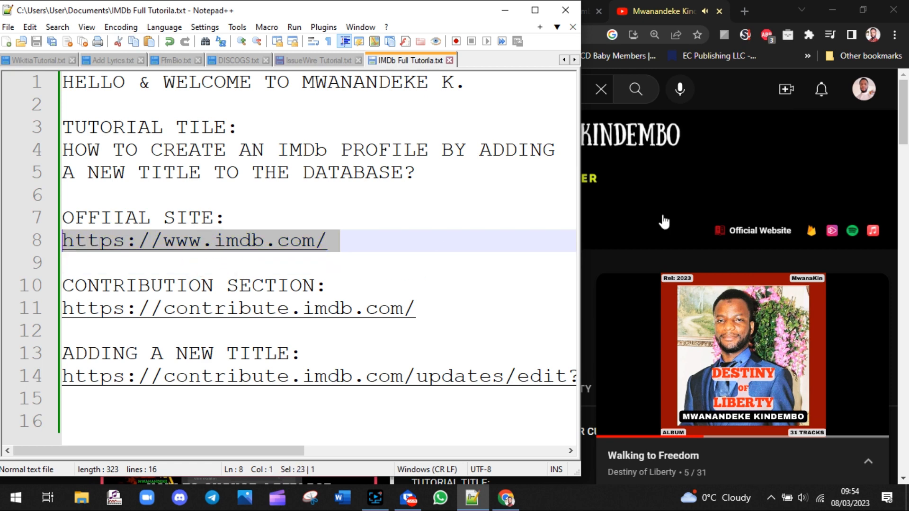
Return to Chrome's Google results and rerun the search on the author's name alone, removing "occupation" from the query
{"action": "left_click", "coordinate": [472, 498]}
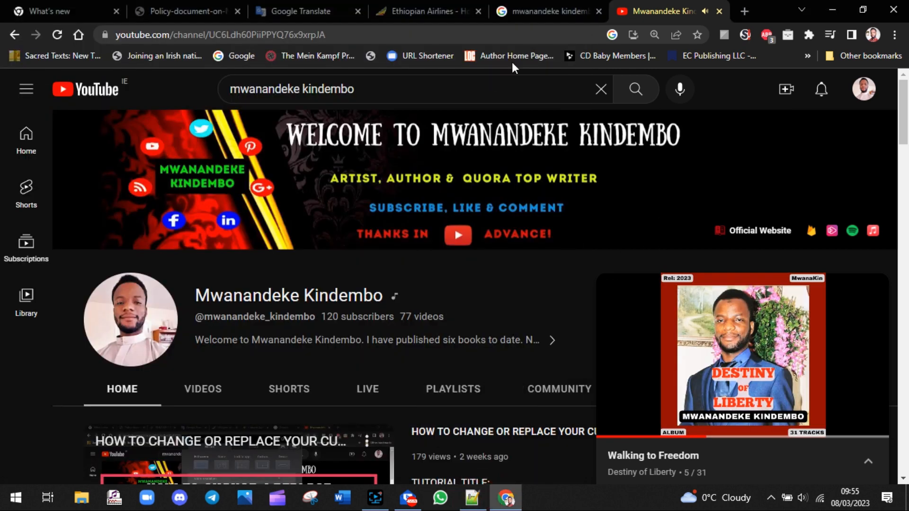
{"action": "left_click", "coordinate": [534, 6]}
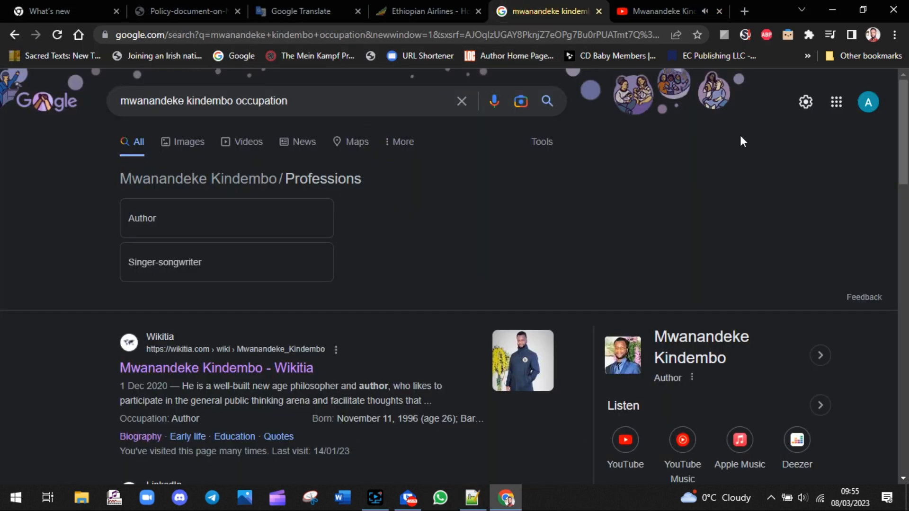
{"action": "double_click", "coordinate": [256, 102]}
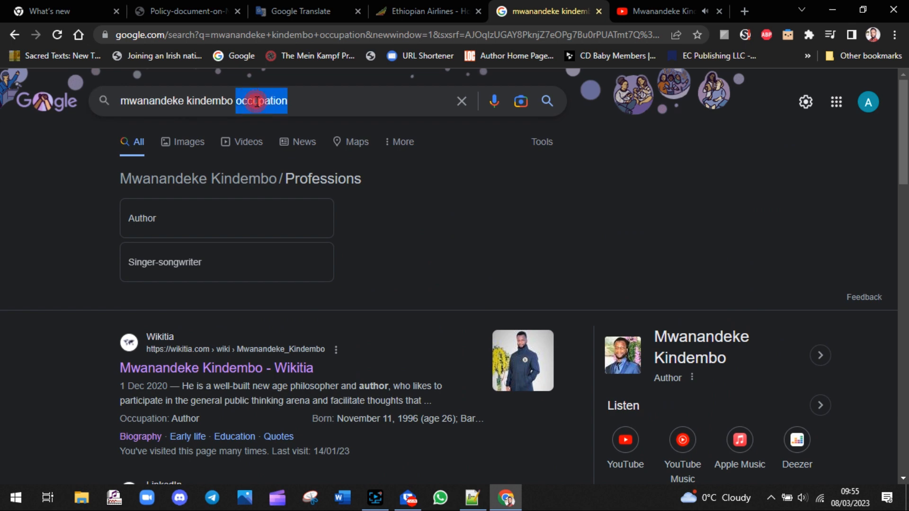
{"action": "key", "text": "BackSpace"}
{"action": "key", "text": "Return"}
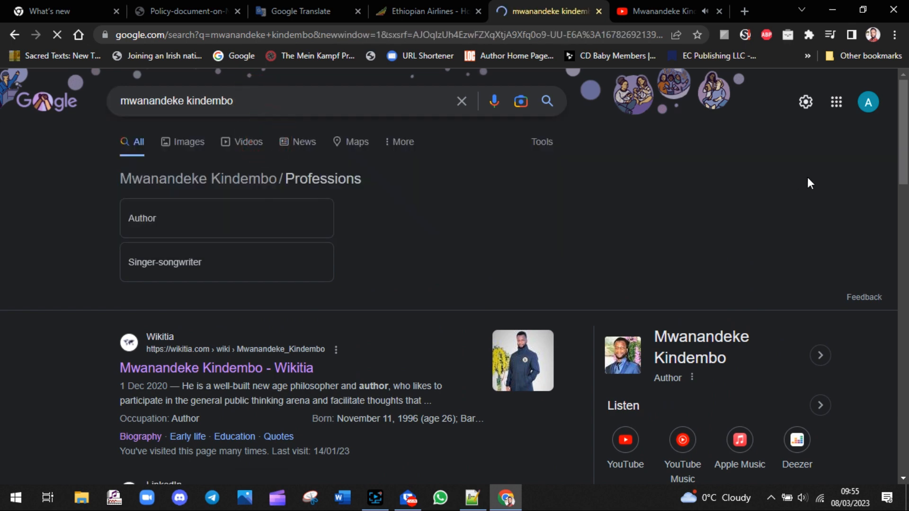
Open the author's IMDb profile from the search results in a new tab and switch to it
{"action": "scroll", "coordinate": [907, 133], "scroll_direction": "down", "scroll_amount": 9}
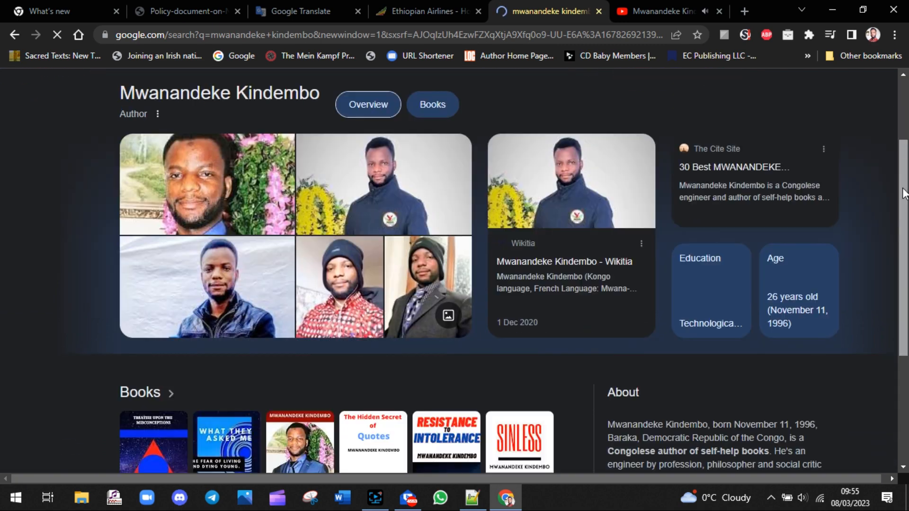
{"action": "scroll", "coordinate": [906, 349], "scroll_direction": "down", "scroll_amount": 10}
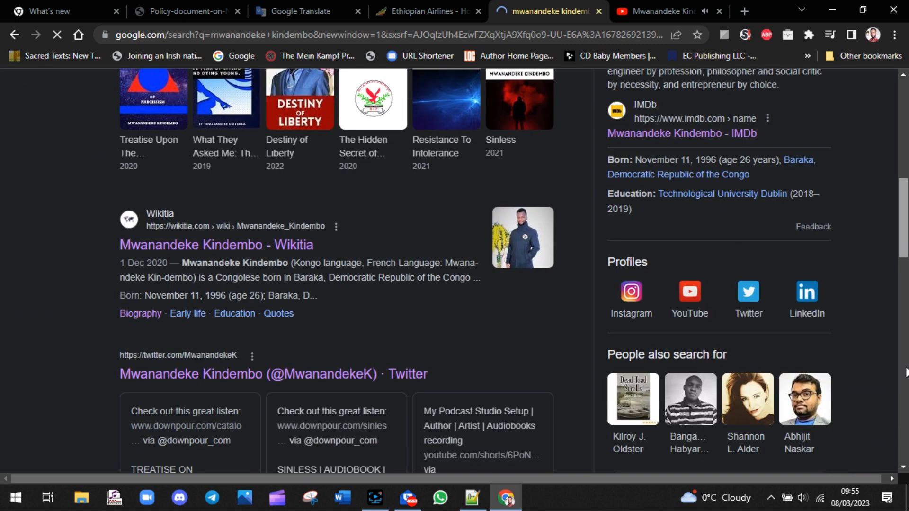
{"action": "scroll", "coordinate": [604, 291], "scroll_direction": "down", "scroll_amount": 5}
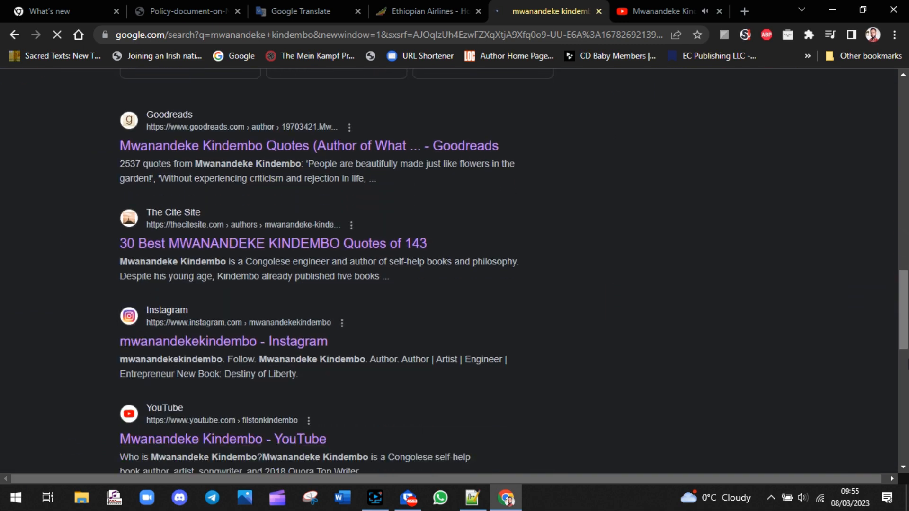
{"action": "scroll", "coordinate": [867, 348], "scroll_direction": "down", "scroll_amount": 6}
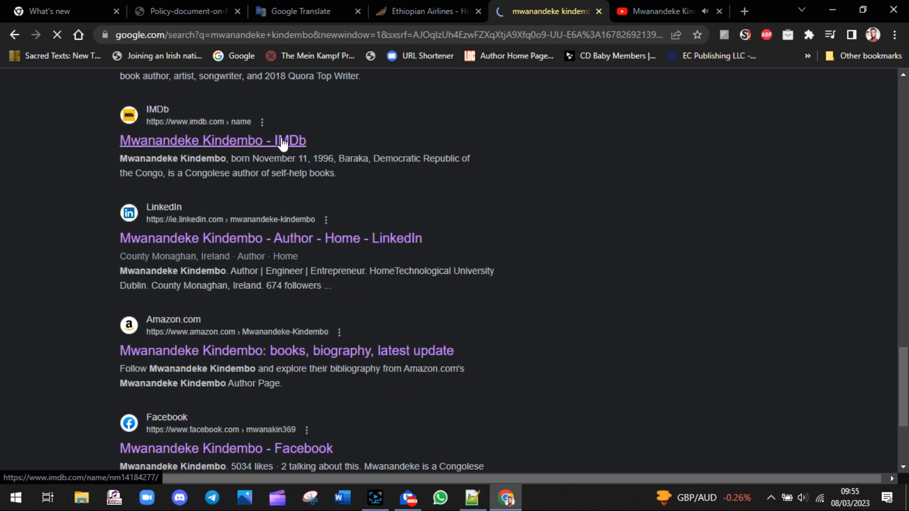
{"action": "right_click", "coordinate": [282, 140]}
{"action": "left_click", "coordinate": [304, 146]}
{"action": "key", "text": "ctrl+Tab"}
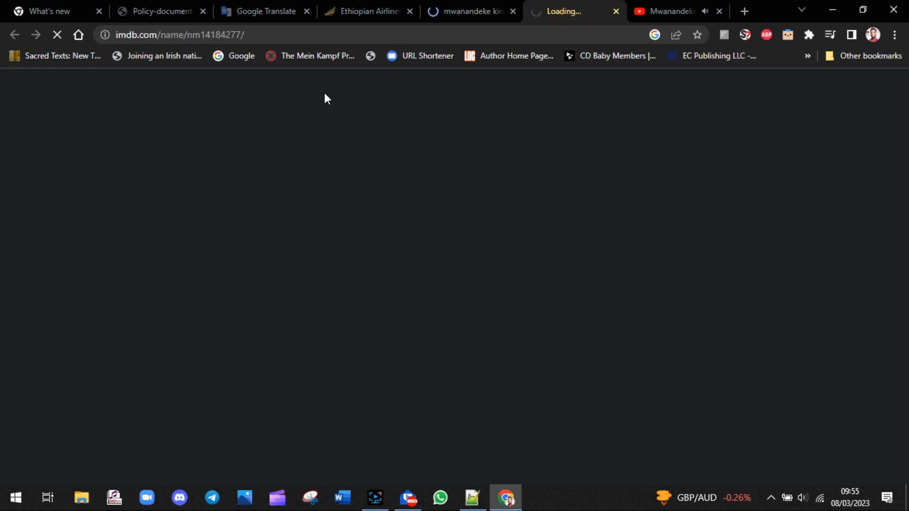
Copy the IMDb profile's web address into the Notepad++ notes below the official site, headed "IMDb PROFILE USED:", and save the file
{"action": "left_click_drag", "start_coordinate": [253, 37], "coordinate": [96, 33]}
{"action": "key", "text": "ctrl+c"}
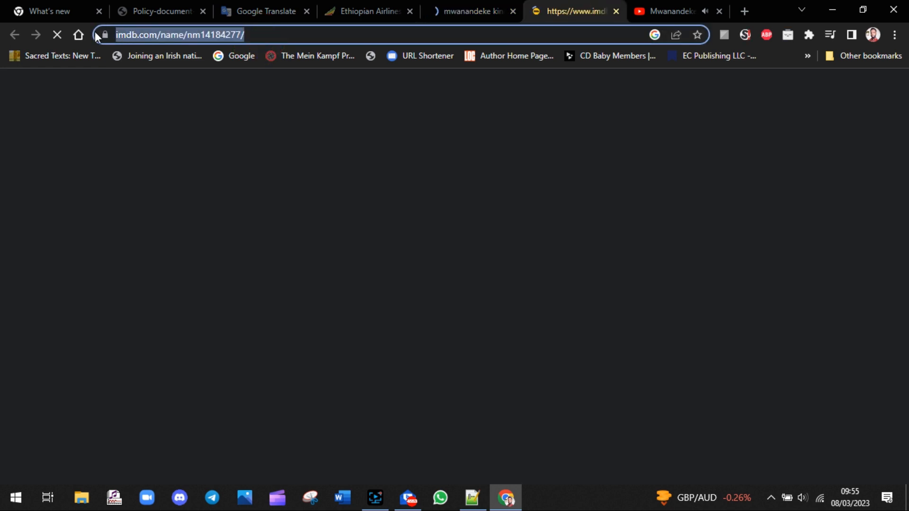
{"action": "left_click", "coordinate": [470, 497]}
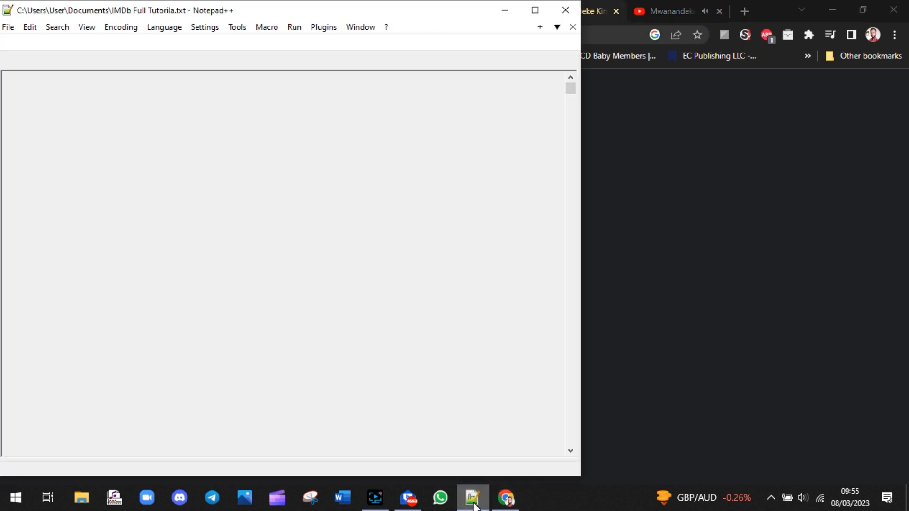
{"action": "left_click", "coordinate": [374, 242]}
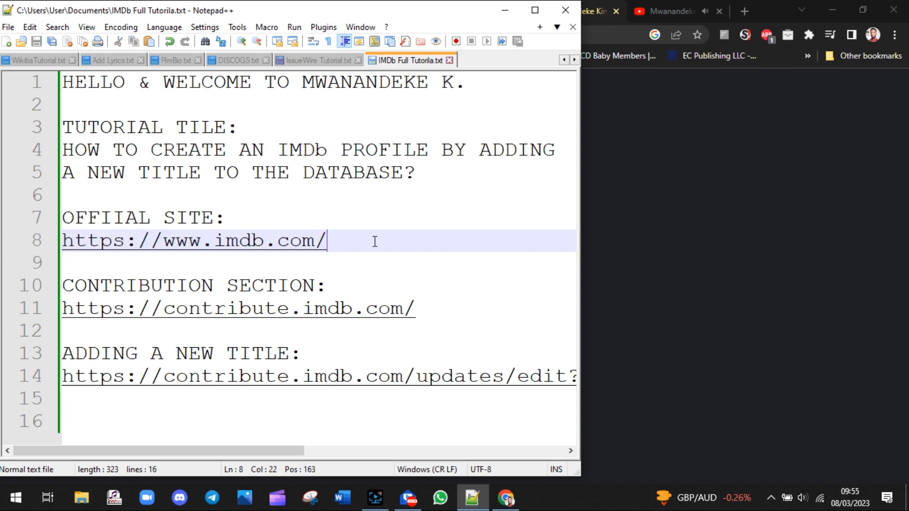
{"action": "key", "text": "Return"}
{"action": "key", "text": "Return"}
{"action": "type", "text": "I"}
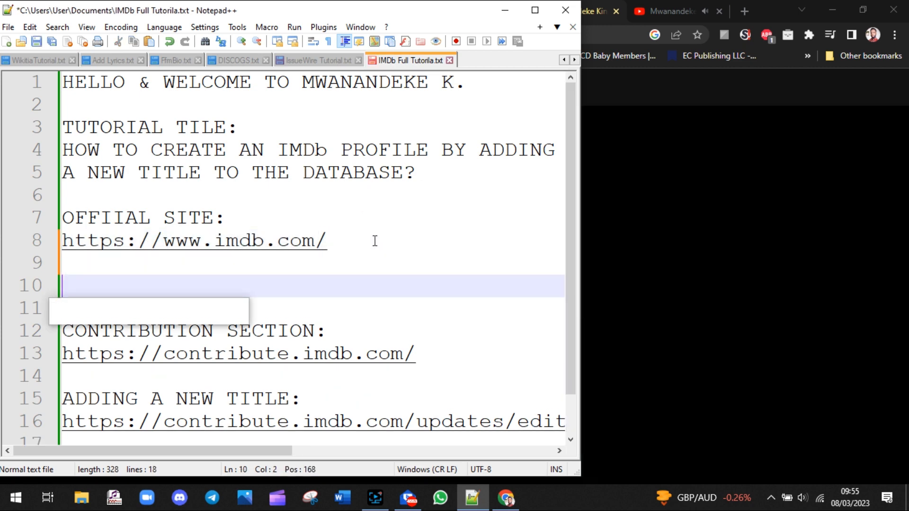
{"action": "type", "text": "MDb pPROFIL"}
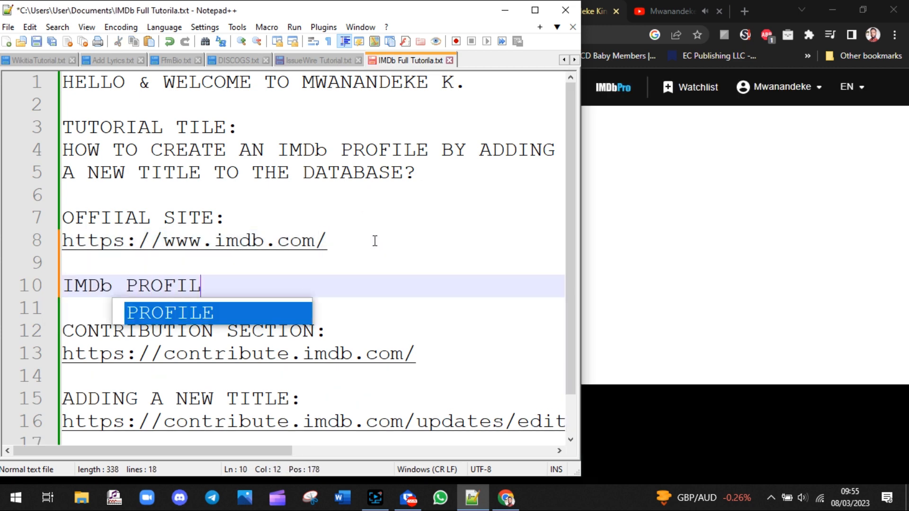
{"action": "type", "text": "E USED:"}
{"action": "key", "text": "Return"}
{"action": "key", "text": "ctrl+v"}
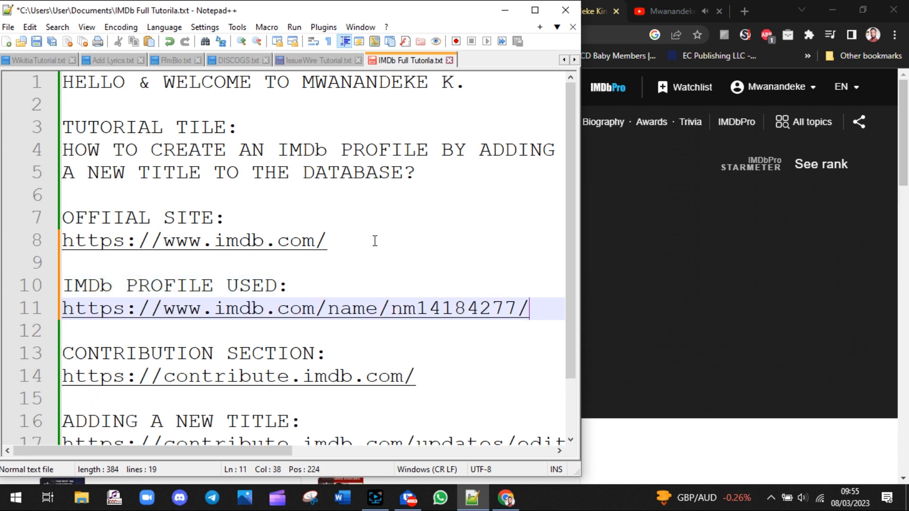
{"action": "key", "text": "ctrl+s"}
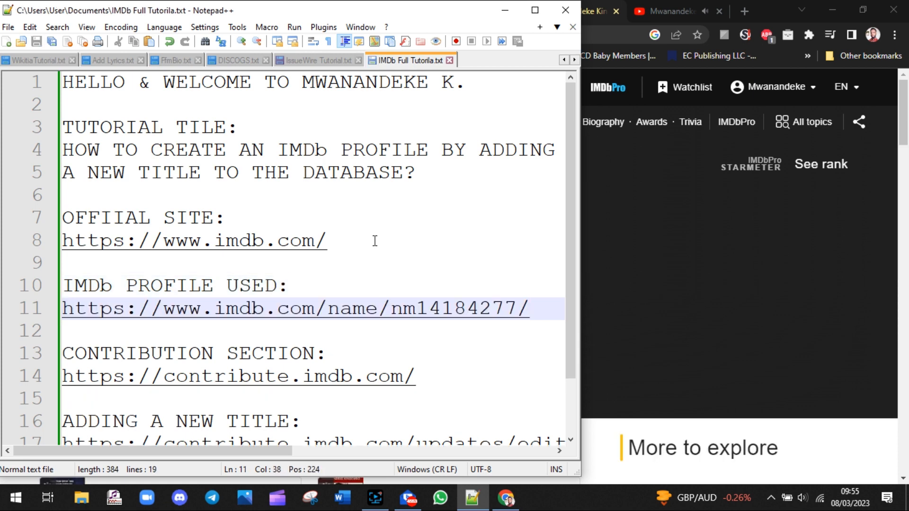
Highlight the official site address in the notes and return to Chrome to view the IMDb profile page
{"action": "left_click_drag", "start_coordinate": [339, 240], "coordinate": [21, 241]}
{"action": "left_click", "coordinate": [663, 278]}
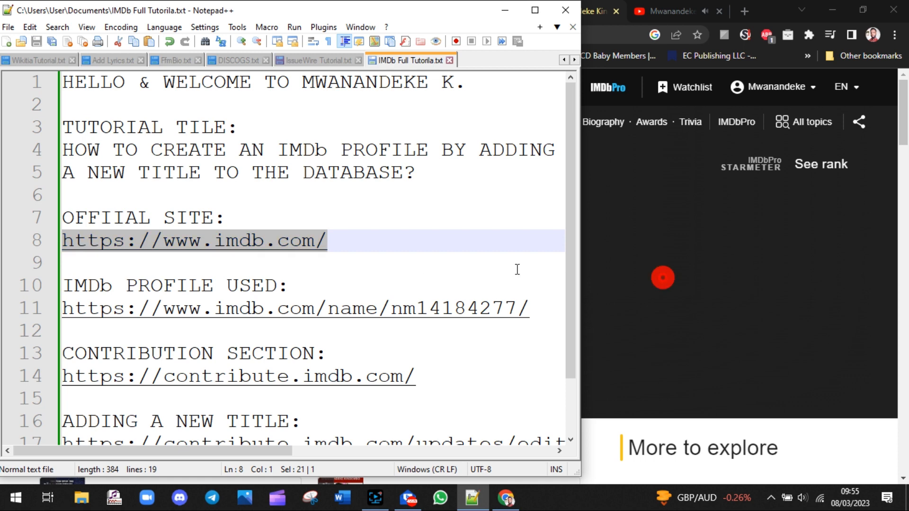
{"action": "left_click", "coordinate": [254, 35]}
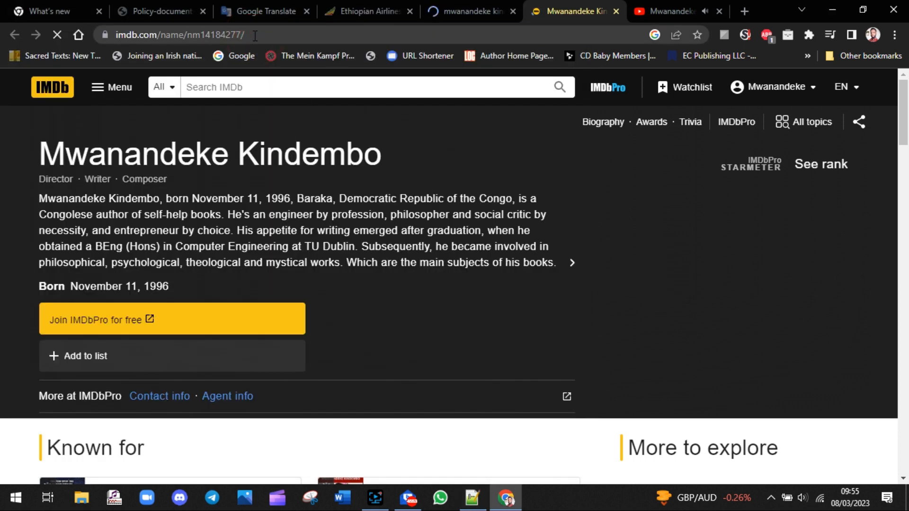
{"action": "mouse_move", "coordinate": [903, 107]}
{"action": "left_mouse_down"}
{"action": "mouse_move", "coordinate": [906, 447]}
{"action": "mouse_move", "coordinate": [905, 114]}
{"action": "left_mouse_up"}
Switch to the Notepad++ notes and add two blank lines at the end, below the new-title link
{"action": "left_click", "coordinate": [472, 498]}
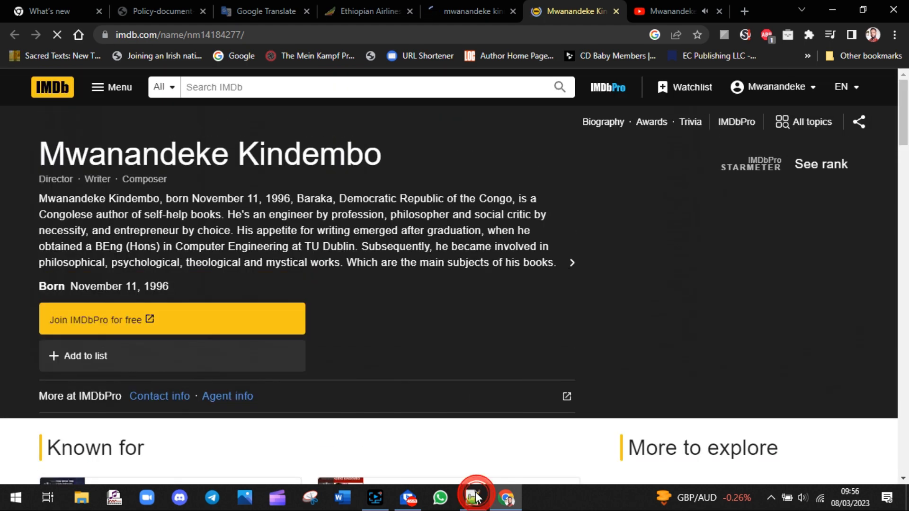
{"action": "scroll", "coordinate": [571, 284], "scroll_direction": "down", "scroll_amount": 1}
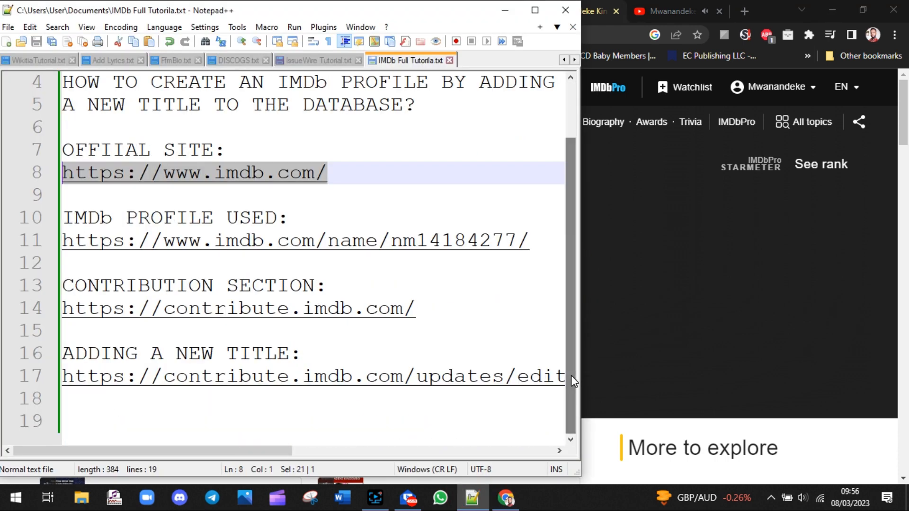
{"action": "left_click", "coordinate": [358, 410]}
{"action": "key", "text": "Return"}
{"action": "key", "text": "Return"}
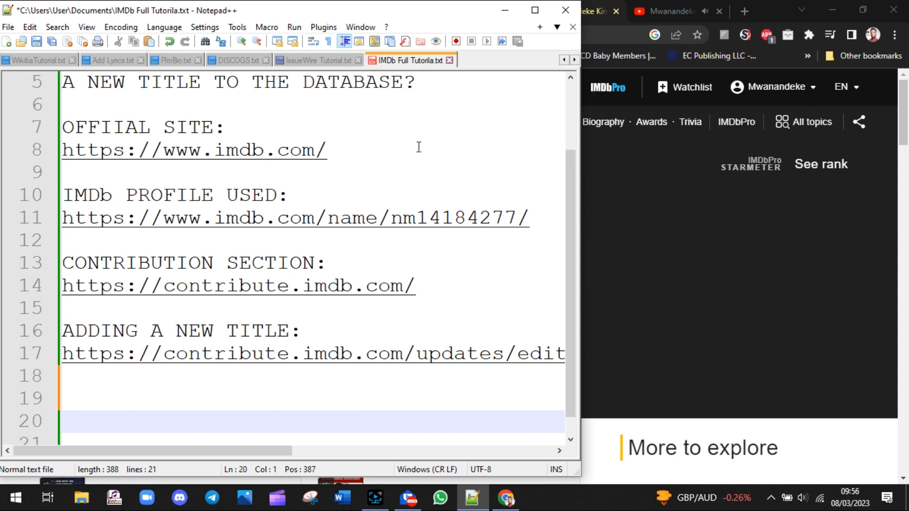
Insert five blank lines below the IMDb profile address and place the cursor among them
{"action": "left_click", "coordinate": [555, 216]}
{"action": "key", "text": "Return"}
{"action": "key", "text": "Return"}
{"action": "key", "text": "Return"}
{"action": "key", "text": "Return"}
{"action": "key", "text": "Return"}
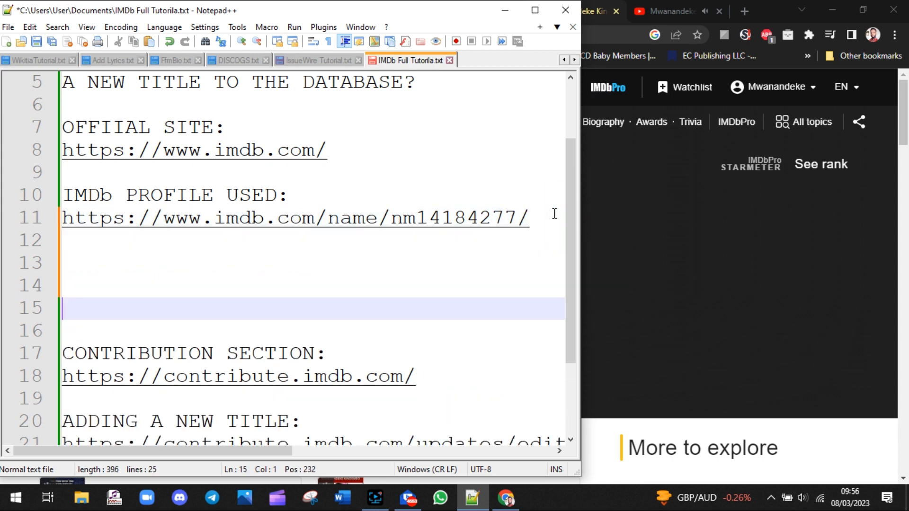
{"action": "key", "text": "Up"}
{"action": "key", "text": "Up"}
Write the heading "STEP 1:" below the profile address, with "SIGN IN / UP" two lines beneath it
{"action": "type", "text": "st"}
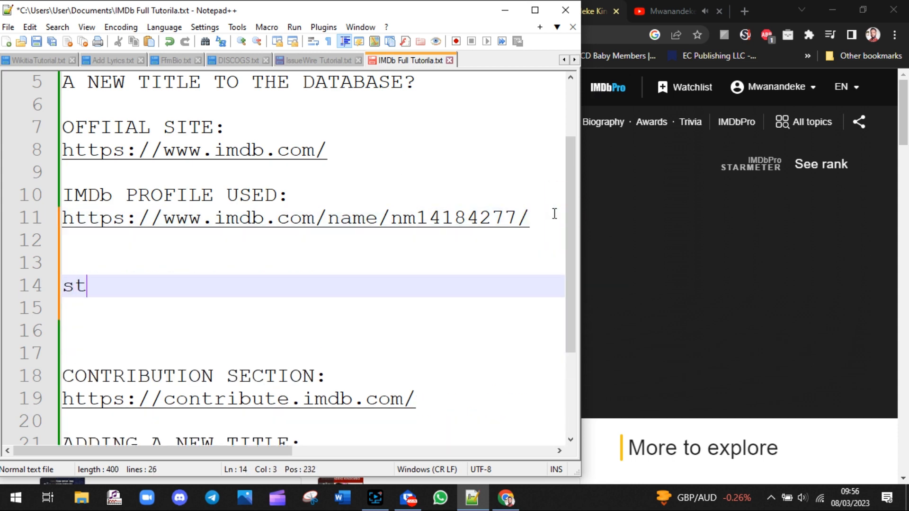
{"action": "type", "text": "ep"}
{"action": "key", "text": "BackSpace"}
{"action": "key", "text": "BackSpace"}
{"action": "key", "text": "BackSpace"}
{"action": "key", "text": "BackSpace"}
{"action": "type", "text": "ST"}
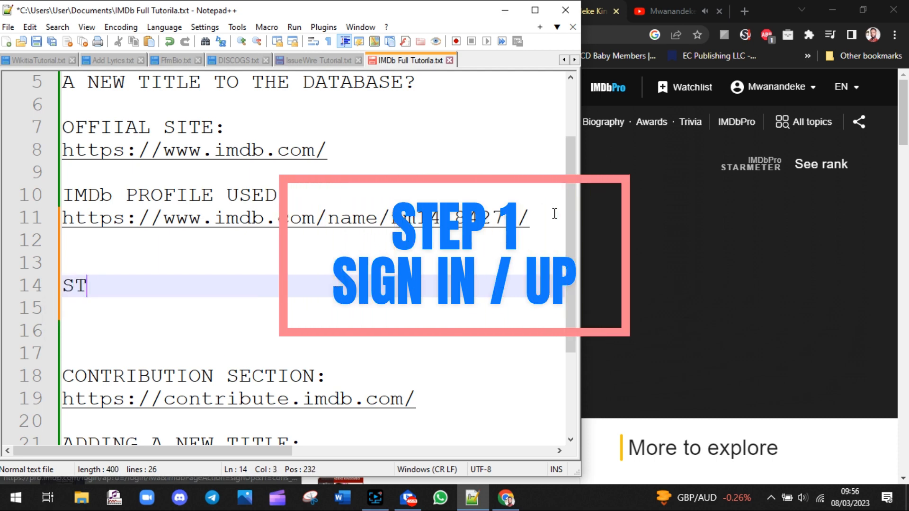
{"action": "type", "text": "EP 1:"}
{"action": "key", "text": "Return"}
{"action": "key", "text": "Return"}
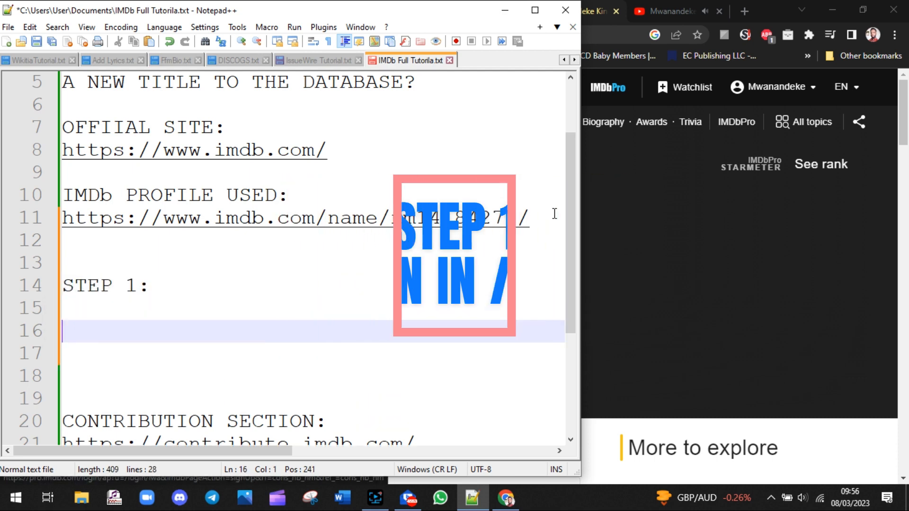
{"action": "type", "text": "SIGNI IN / UP"}
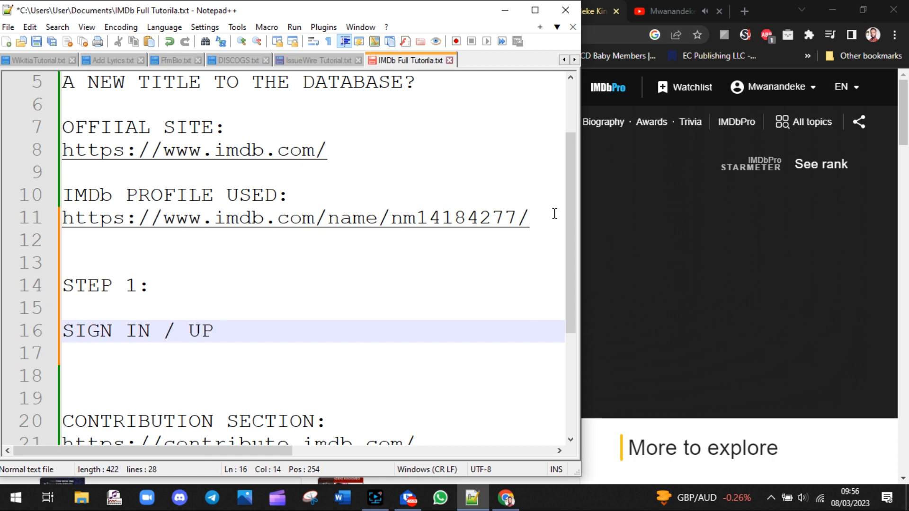
Add the line "NOTE: I'M ALREADY SIGNED IN HERE" directly below "SIGN IN / UP" in the notes
{"action": "key", "text": "Return"}
{"action": "type", "text": "NOTE: "}
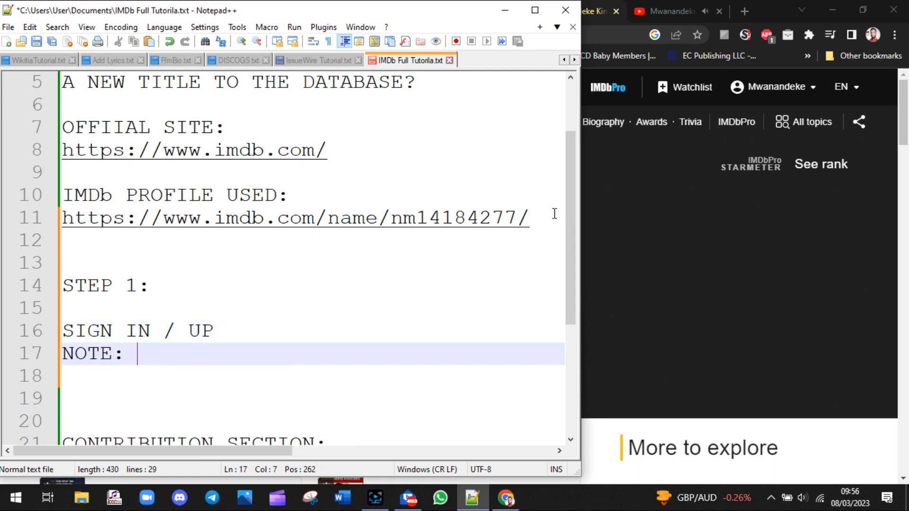
{"action": "type", "text": "I'M ALR"}
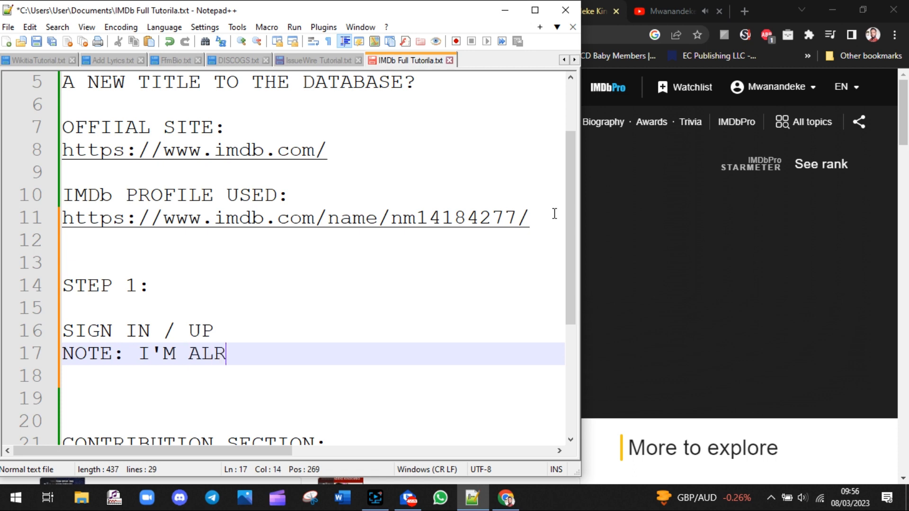
{"action": "type", "text": "EADY SIGNED"}
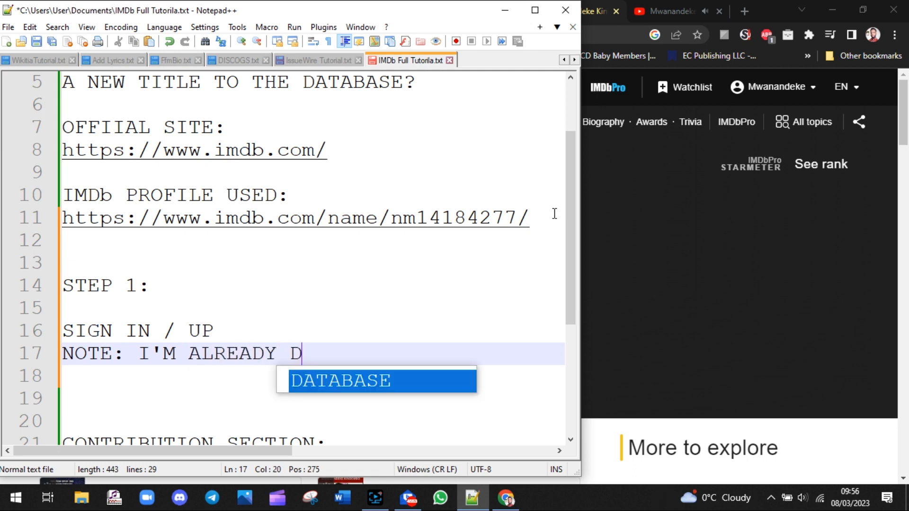
{"action": "key", "text": "BackSpace"}
{"action": "type", "text": "SIGNED IN HERE"}
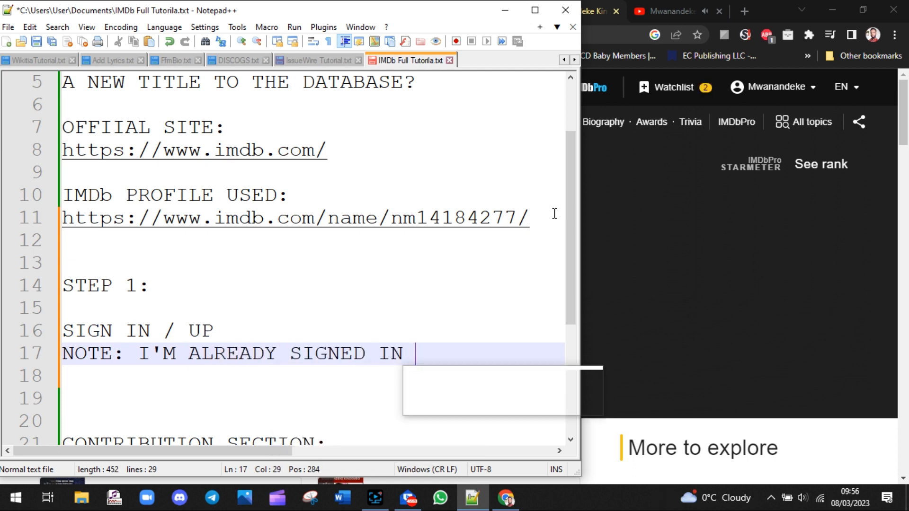
Switch to Chrome to check the signed-in account's menu and the name on the IMDb profile page, and return to Notepad++
{"action": "left_click", "coordinate": [773, 100]}
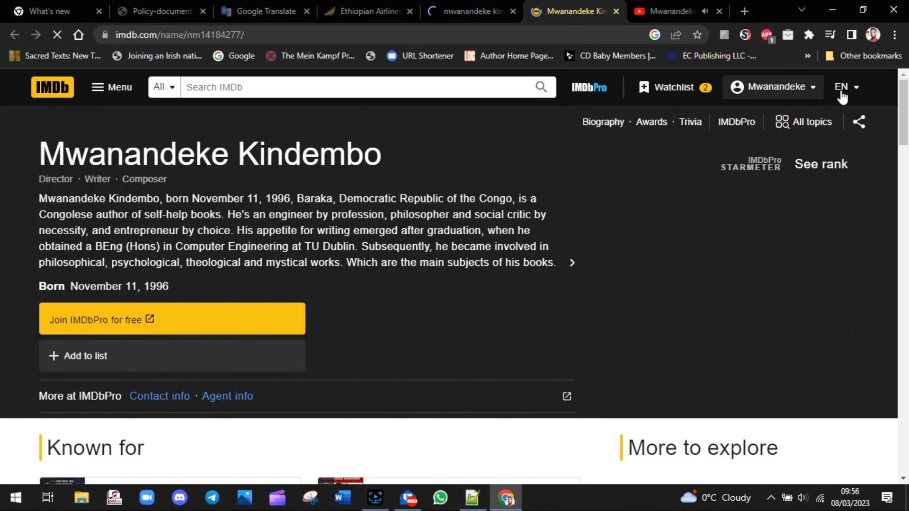
{"action": "left_click", "coordinate": [811, 89]}
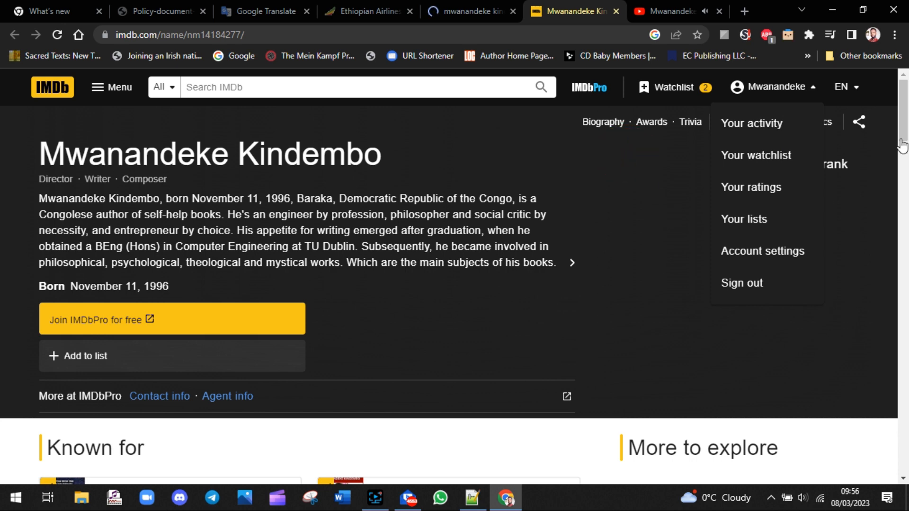
{"action": "left_click_drag", "start_coordinate": [905, 124], "coordinate": [904, 95]}
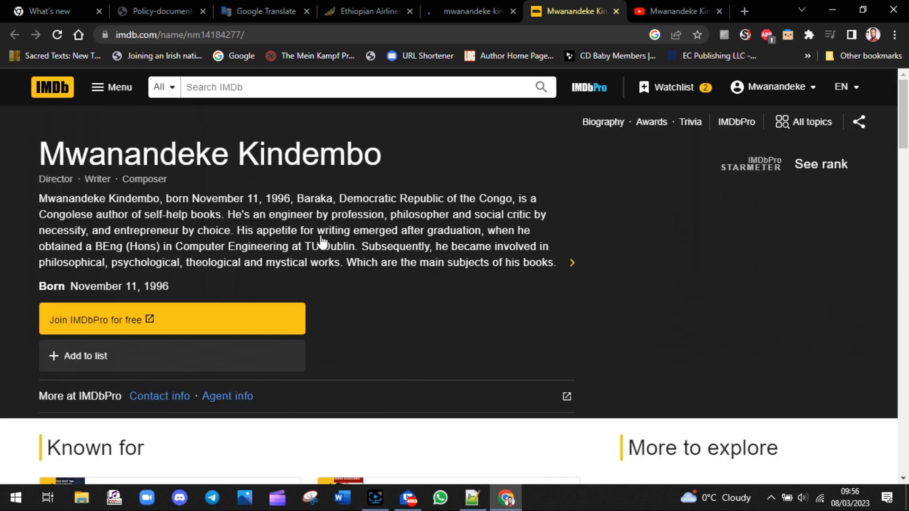
{"action": "left_click_drag", "start_coordinate": [384, 157], "coordinate": [33, 156]}
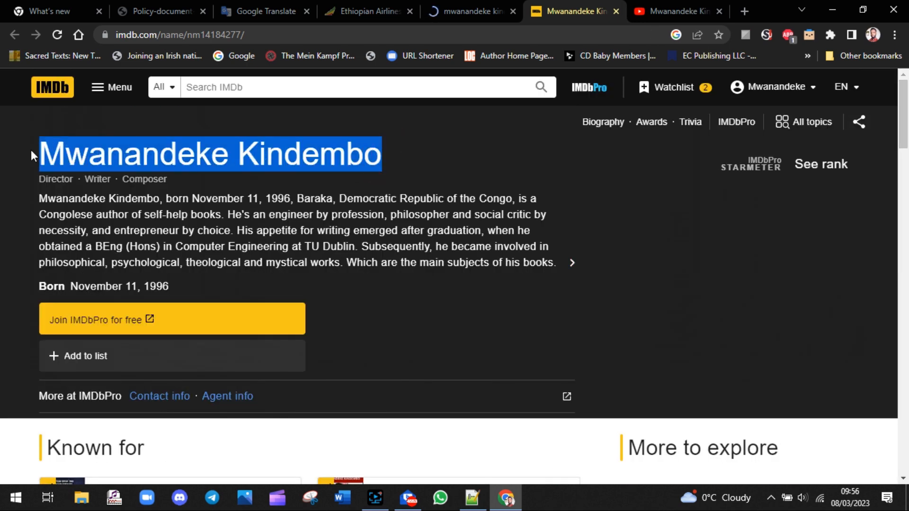
{"action": "left_click", "coordinate": [441, 145]}
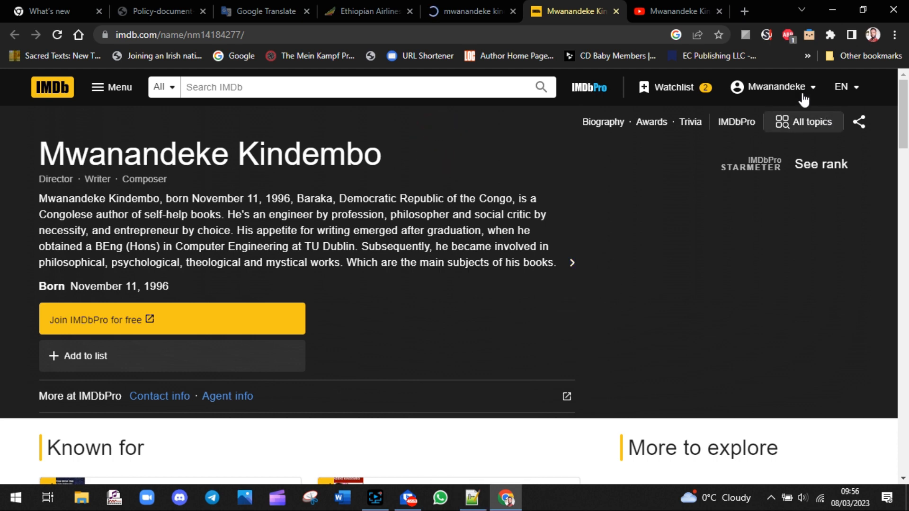
{"action": "left_click", "coordinate": [472, 498]}
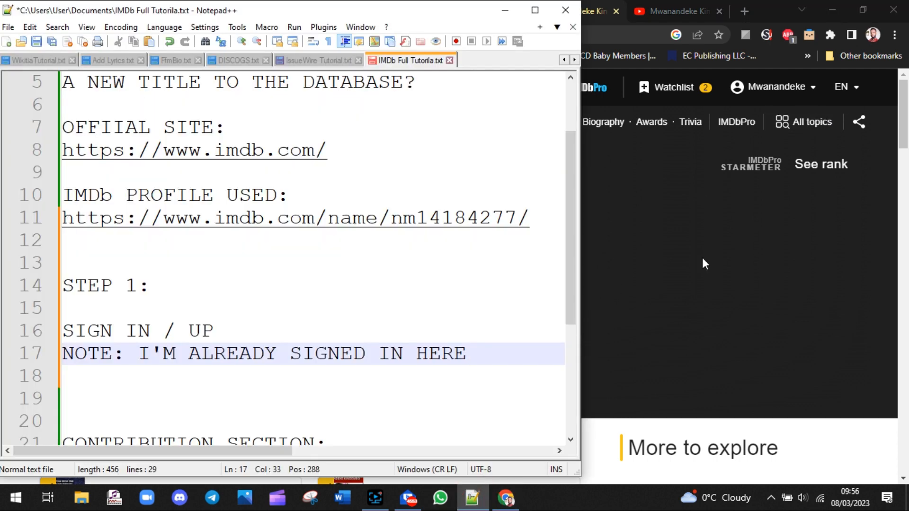
Return to the IMDb profile page in Chrome and open the signed-in account's Account settings
{"action": "left_click", "coordinate": [884, 185]}
{"action": "left_click", "coordinate": [805, 87]}
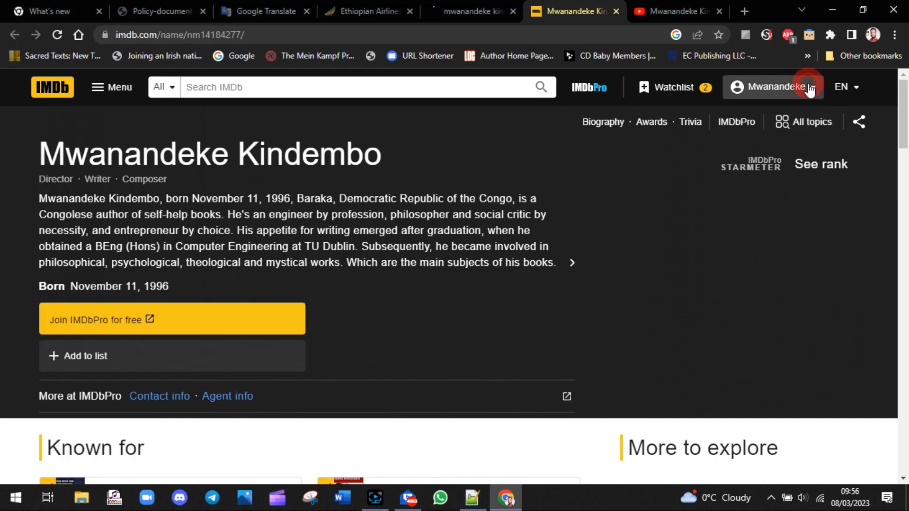
{"action": "left_click", "coordinate": [572, 146]}
{"action": "key", "text": "ctrl+Tab"}
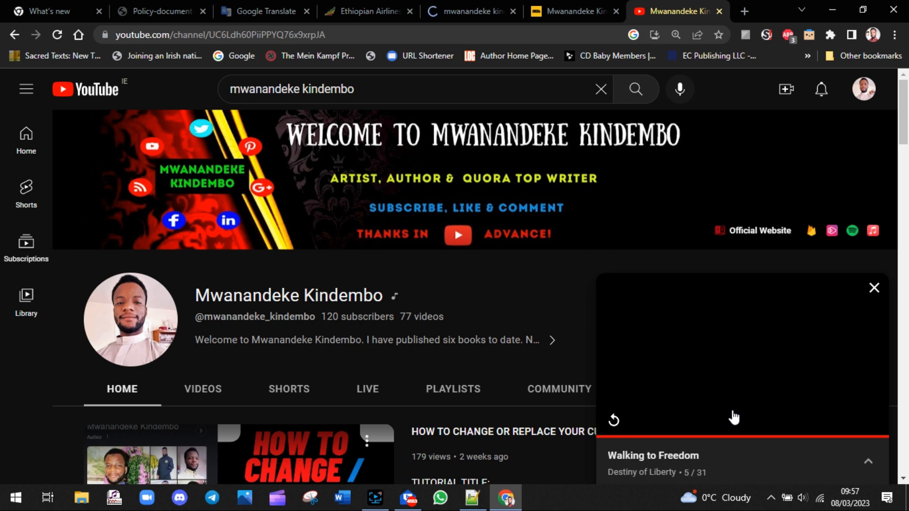
{"action": "left_click", "coordinate": [590, 11]}
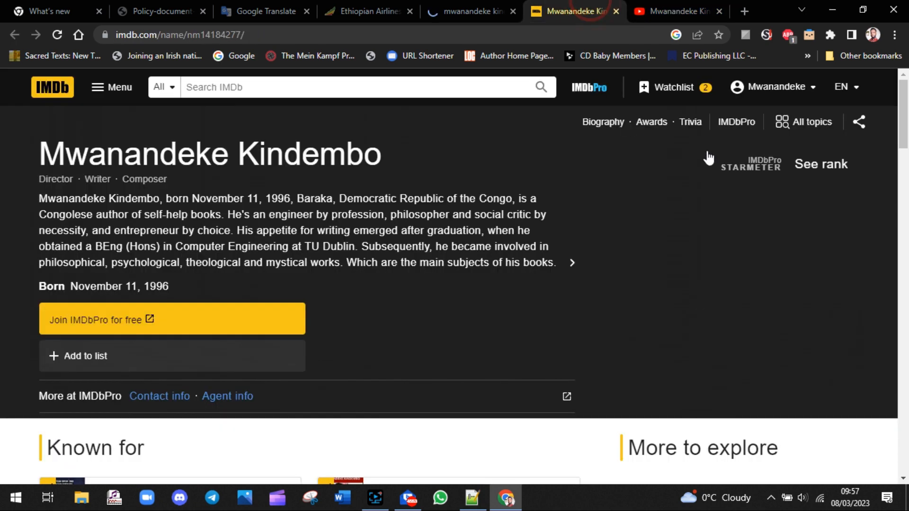
{"action": "left_click", "coordinate": [801, 87]}
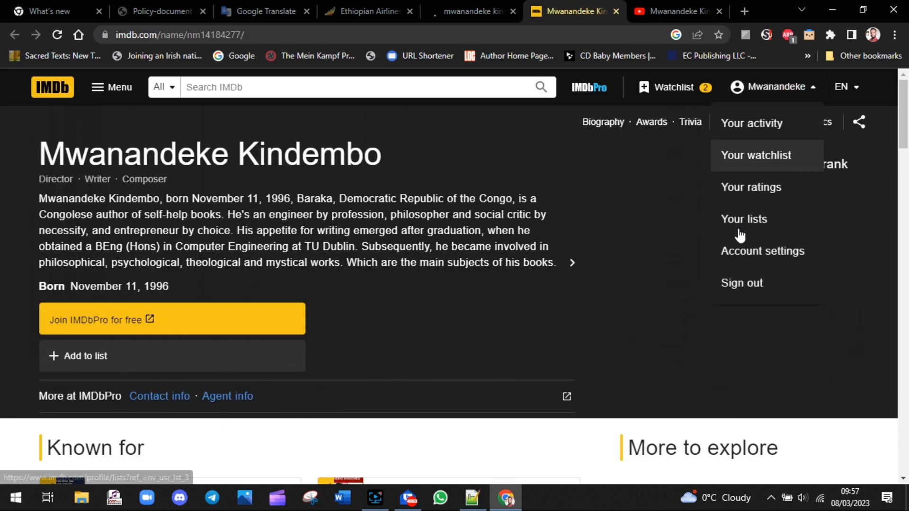
{"action": "left_click", "coordinate": [747, 259]}
Write "THEN CLICK ON ACCOUNT SETTINGS" in the Notepad++ notes, one blank line below the sign-in note, checking the option's name in Chrome
{"action": "left_click", "coordinate": [472, 498]}
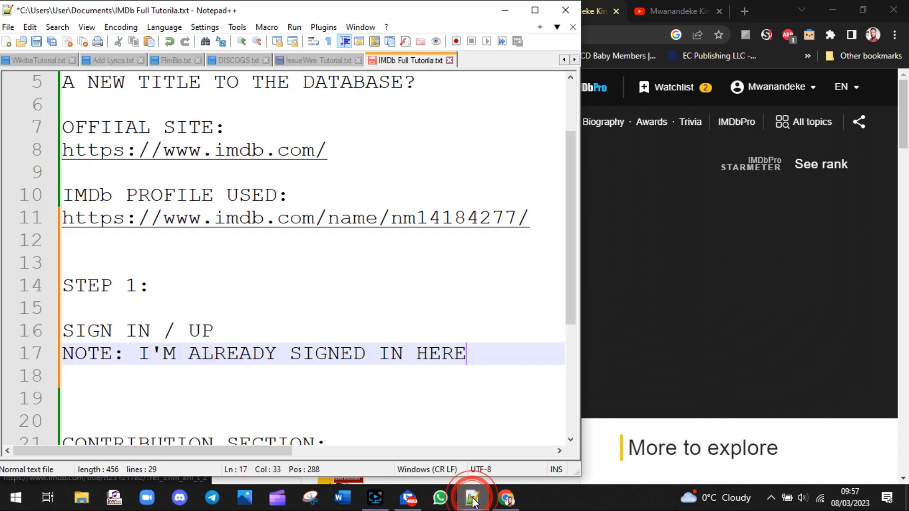
{"action": "left_click", "coordinate": [549, 218]}
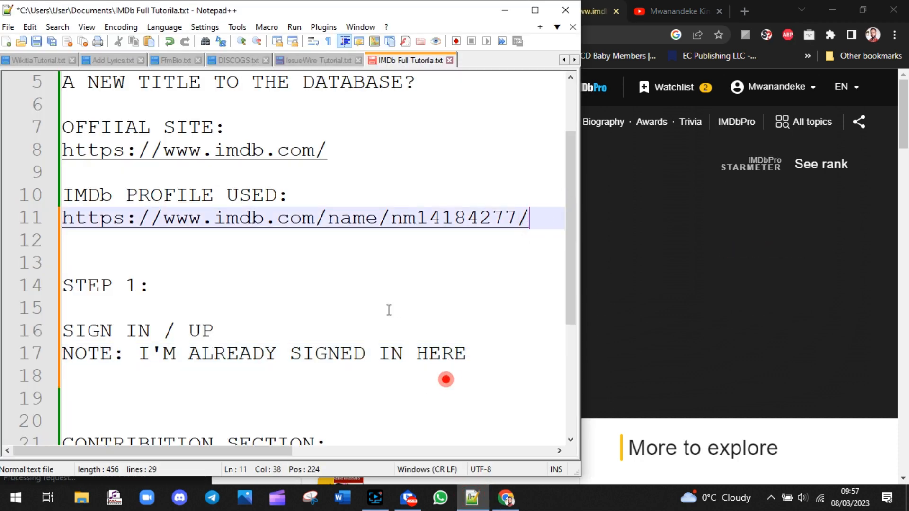
{"action": "left_click", "coordinate": [446, 379]}
{"action": "key", "text": "Return"}
{"action": "type", "text": "TH"}
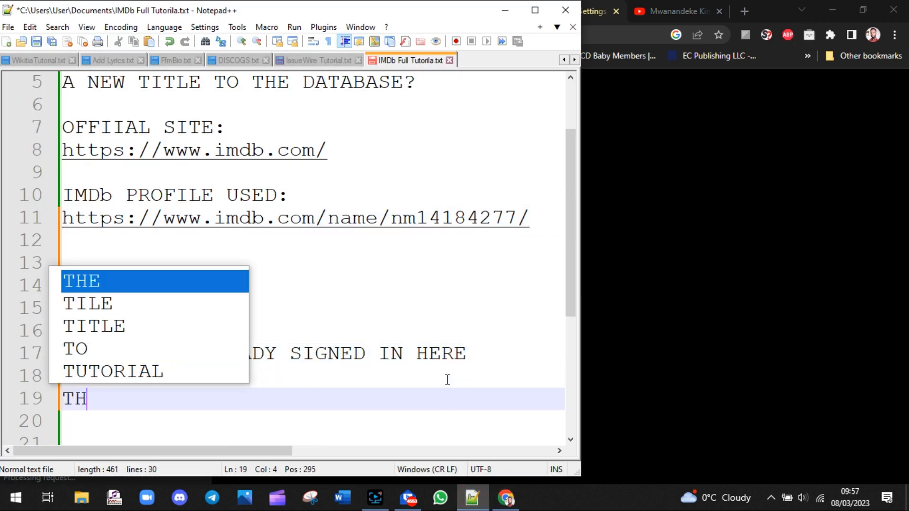
{"action": "type", "text": "EN CLICK ON"}
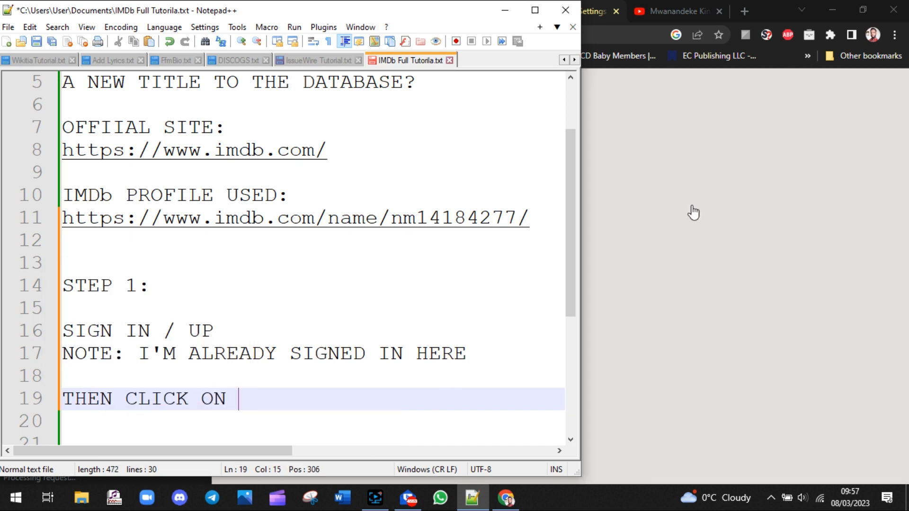
{"action": "left_click", "coordinate": [856, 203]}
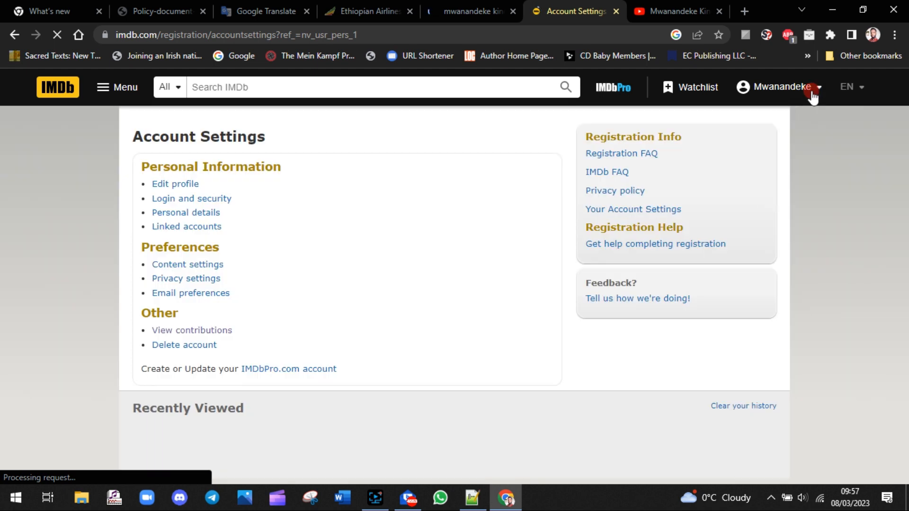
{"action": "left_click", "coordinate": [811, 89]}
{"action": "left_click", "coordinate": [472, 498]}
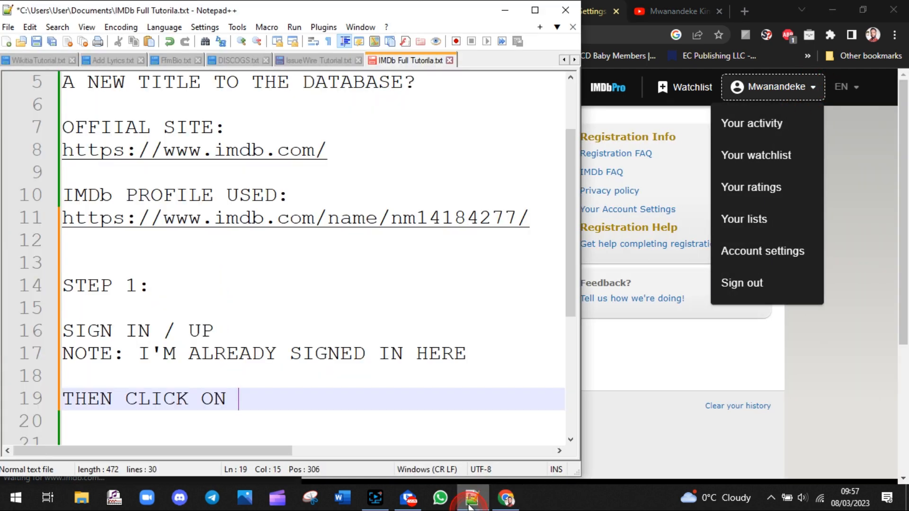
{"action": "type", "text": "ACCOUNT SETTINGS"}
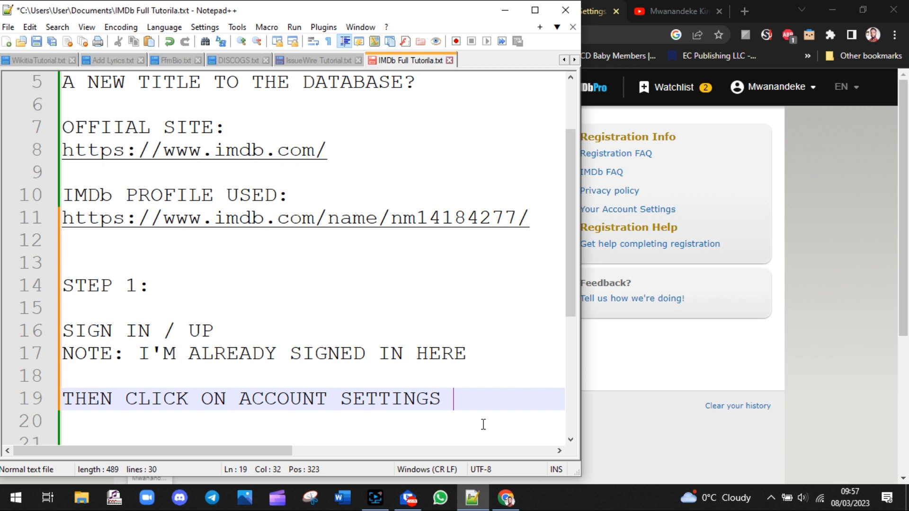
Switch to Chrome, reopen Account settings from the account menu and highlight the settings part of the page address
{"action": "left_click", "coordinate": [723, 271]}
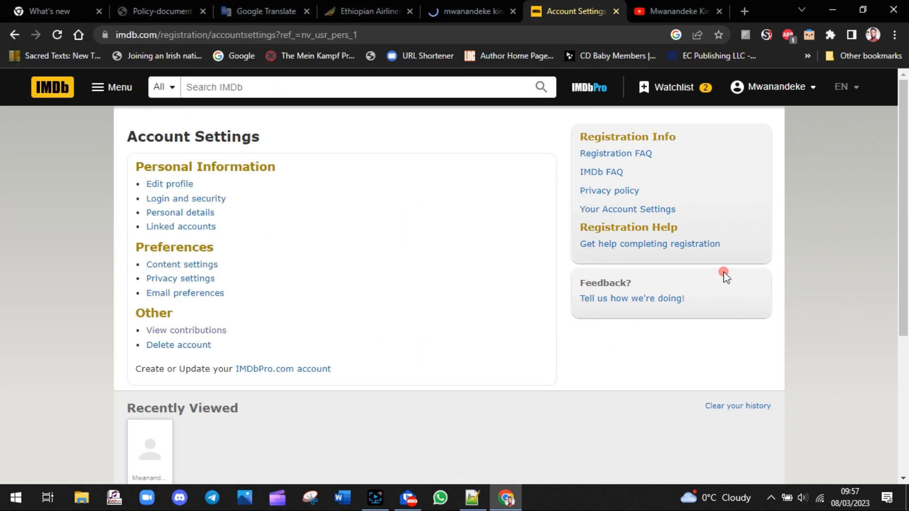
{"action": "left_click", "coordinate": [811, 88]}
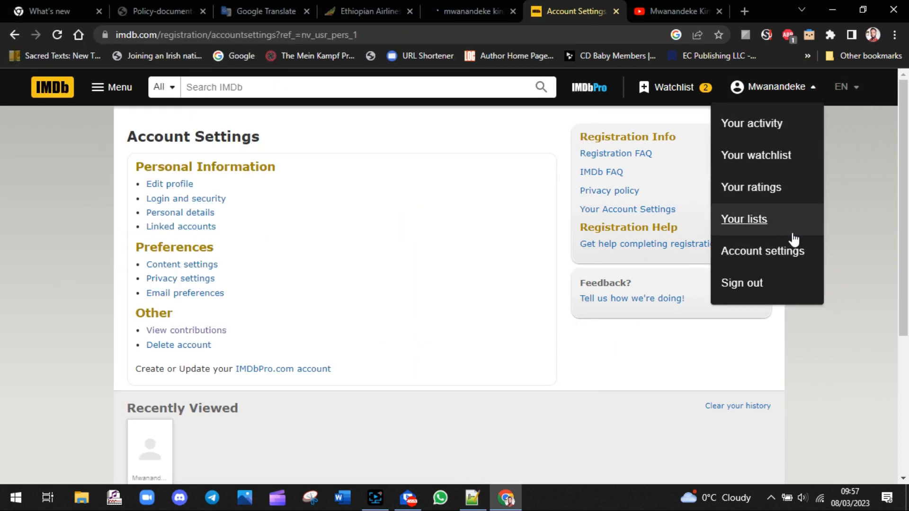
{"action": "left_click", "coordinate": [789, 254]}
{"action": "double_click", "coordinate": [278, 35]}
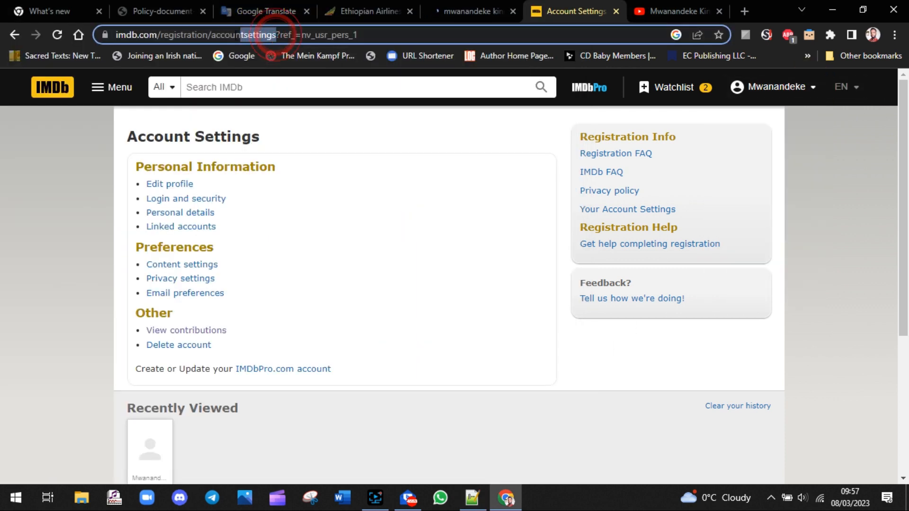
{"action": "left_click", "coordinate": [475, 232]}
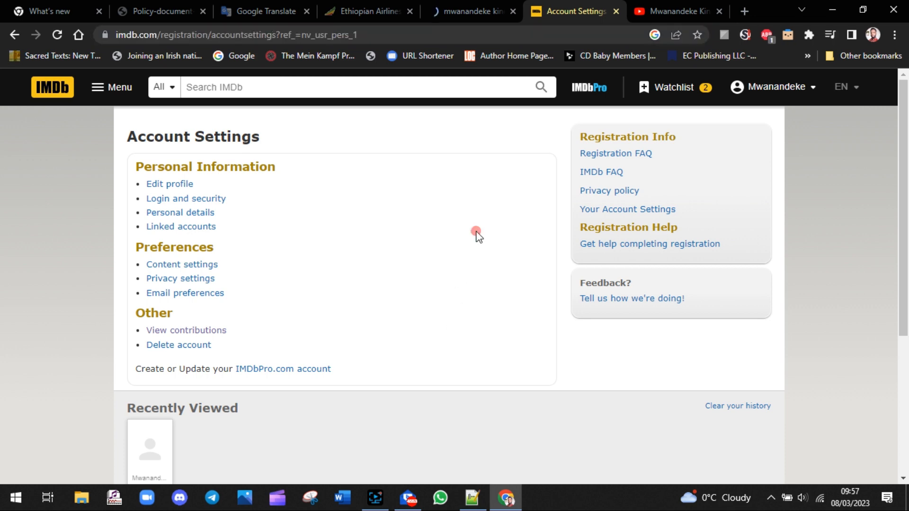
Open the "View contributions" link in a new tab, highlight its text and view the Update History page
{"action": "right_click", "coordinate": [189, 331]}
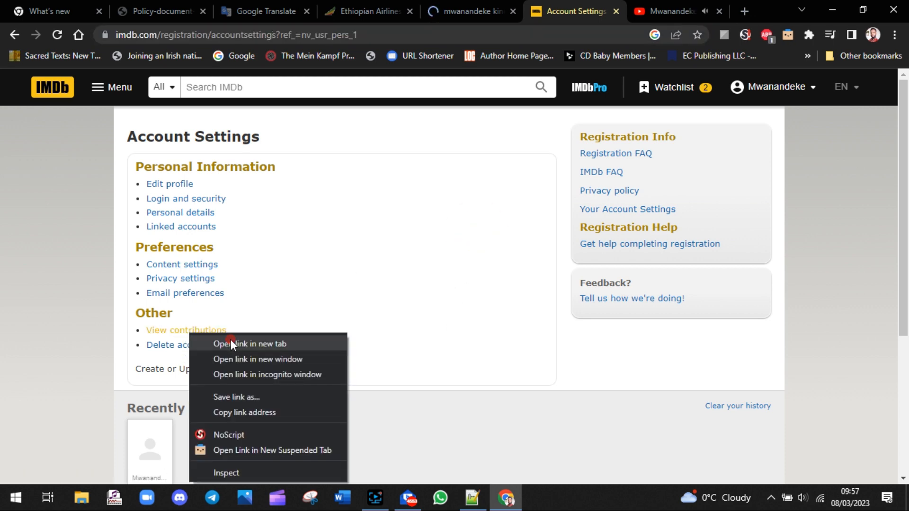
{"action": "left_click", "coordinate": [231, 341]}
{"action": "left_click_drag", "start_coordinate": [237, 329], "coordinate": [141, 335]}
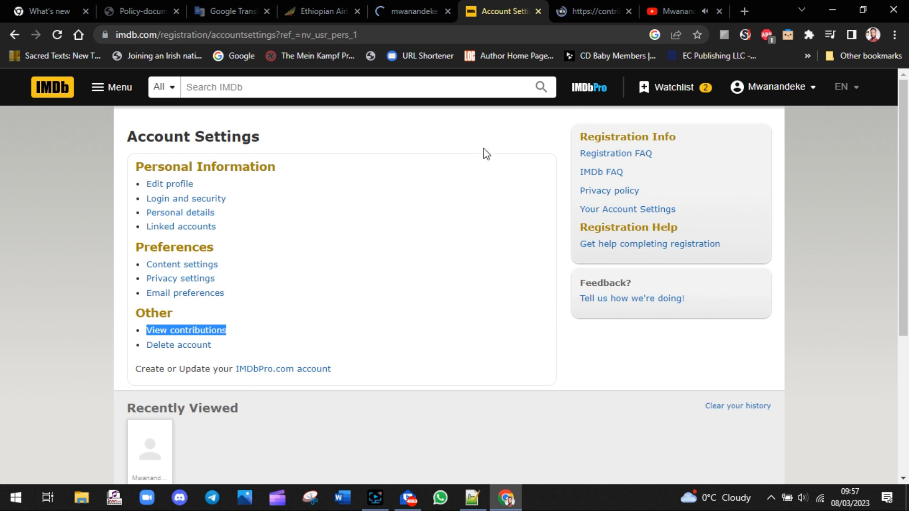
{"action": "key", "text": "ctrl+Tab"}
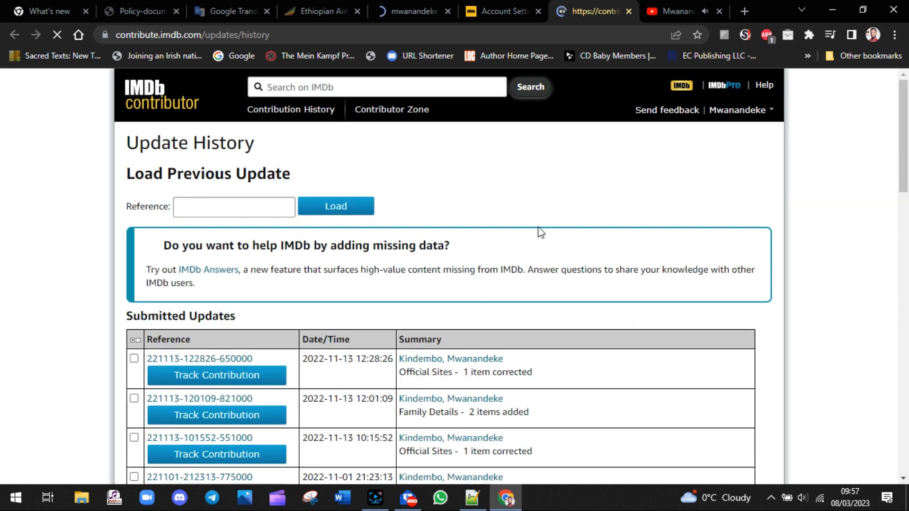
{"action": "scroll", "coordinate": [905, 124], "scroll_direction": "down", "scroll_amount": 1}
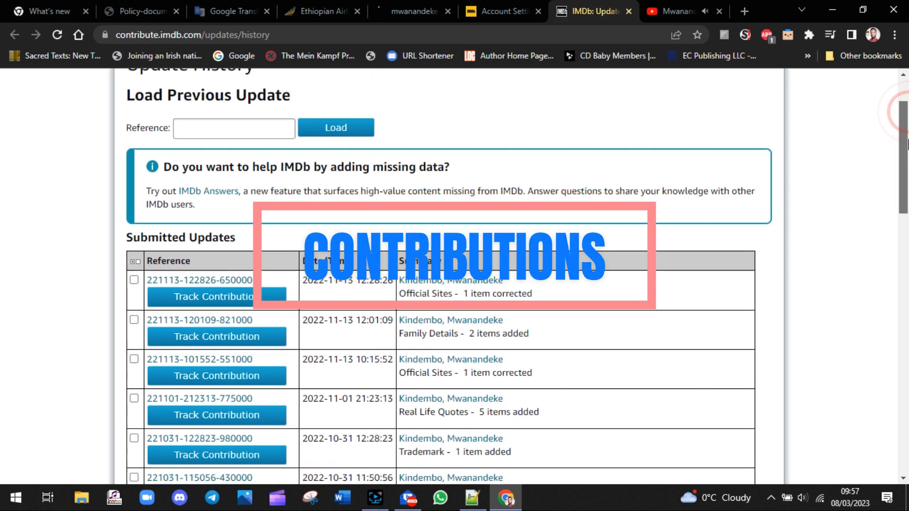
{"action": "scroll", "coordinate": [904, 124], "scroll_direction": "up", "scroll_amount": 1}
Write "MY PREVIOUS CONTRIBUTIONS ARE SHOWN HERE" below the account settings line in the Notepad++ notes and start a new line beneath it
{"action": "left_click", "coordinate": [472, 498]}
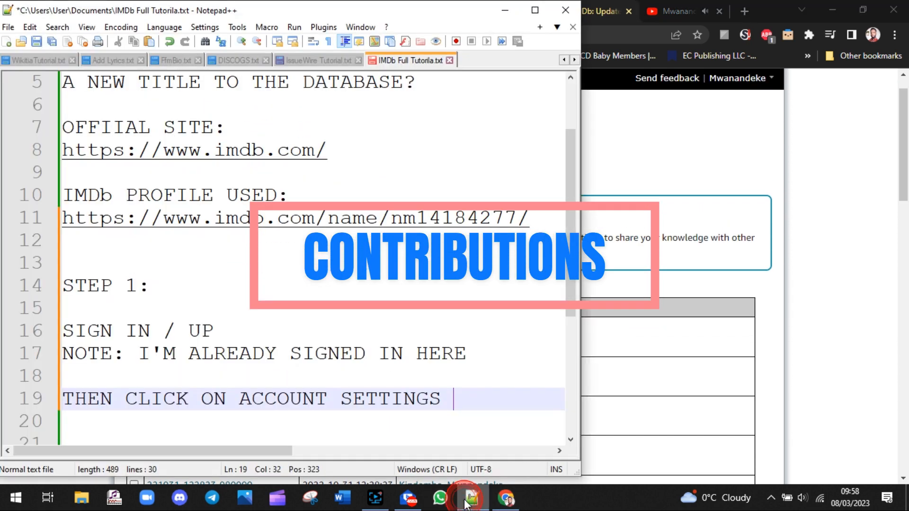
{"action": "key", "text": "Return"}
{"action": "type", "text": "MY PR"}
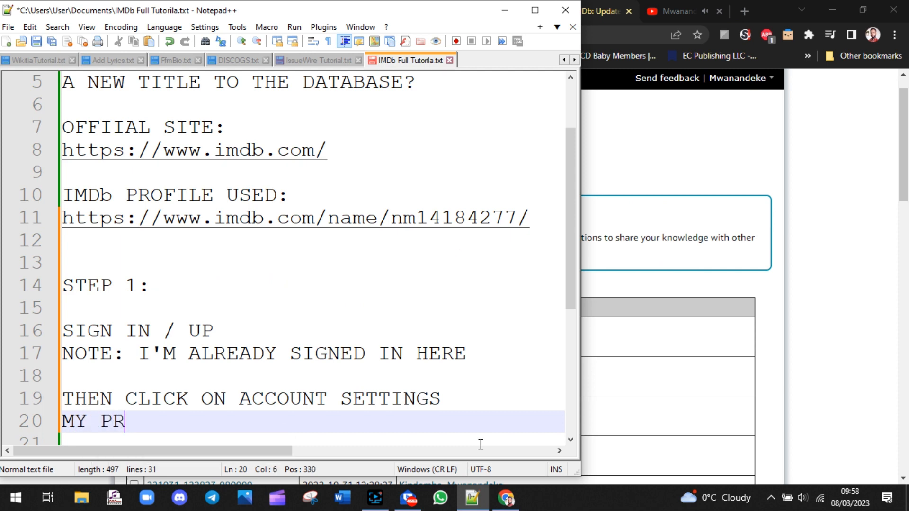
{"action": "type", "text": "EVIOUS CONTRIBU"}
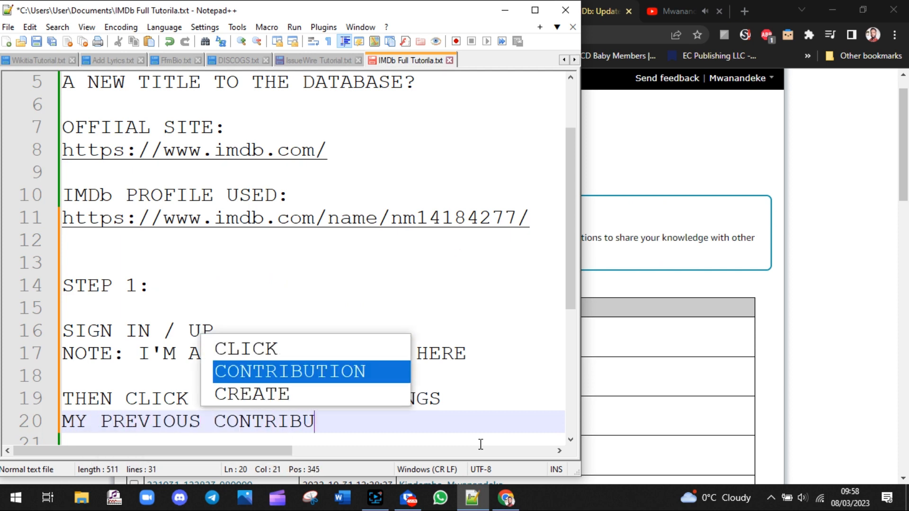
{"action": "type", "text": "TIONS ARE"}
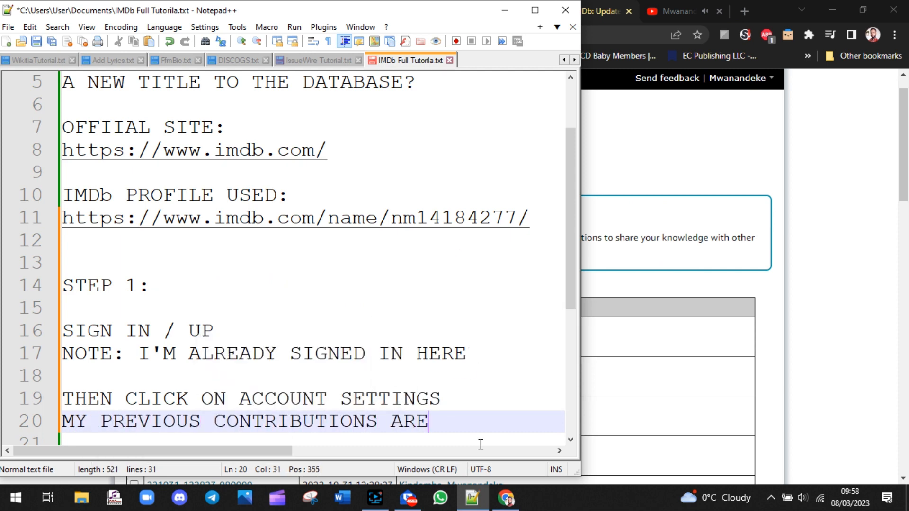
{"action": "type", "text": " SHOWN HERE"}
{"action": "key", "text": "Return"}
{"action": "key", "text": "Return"}
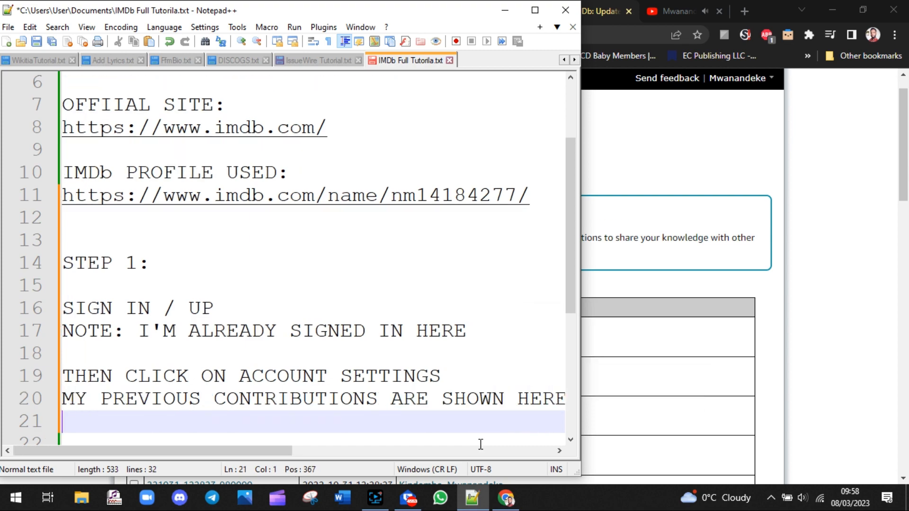
Switch to Chrome and look through the submitted updates on the Update History page
{"action": "left_click", "coordinate": [876, 192]}
{"action": "scroll", "coordinate": [892, 254], "scroll_direction": "down", "scroll_amount": 15}
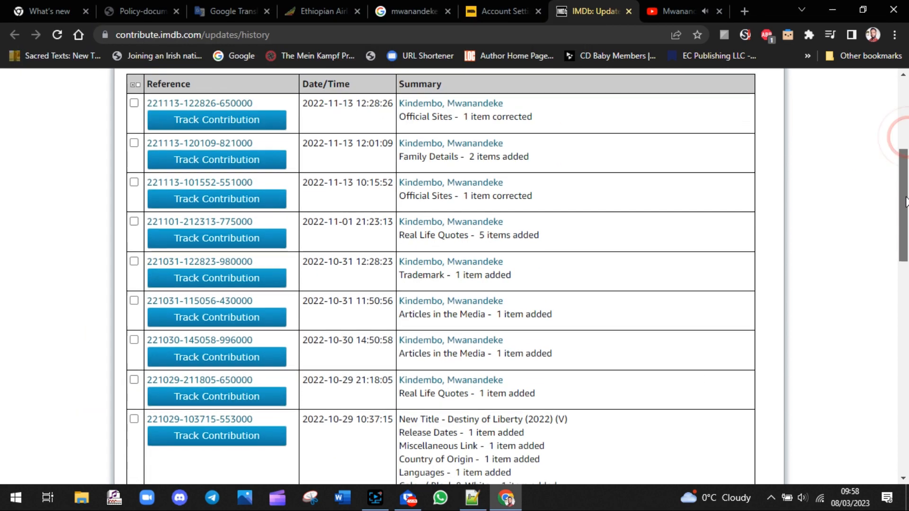
{"action": "left_click_drag", "start_coordinate": [903, 337], "coordinate": [907, 97]}
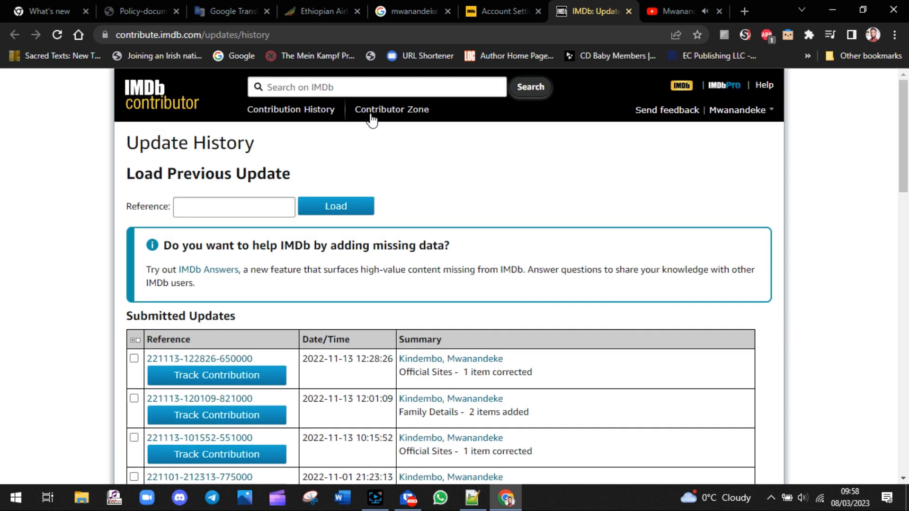
Highlight the Contributor Zone link, open it and look over the page's contributor and data-adding sections
{"action": "left_click", "coordinate": [441, 111]}
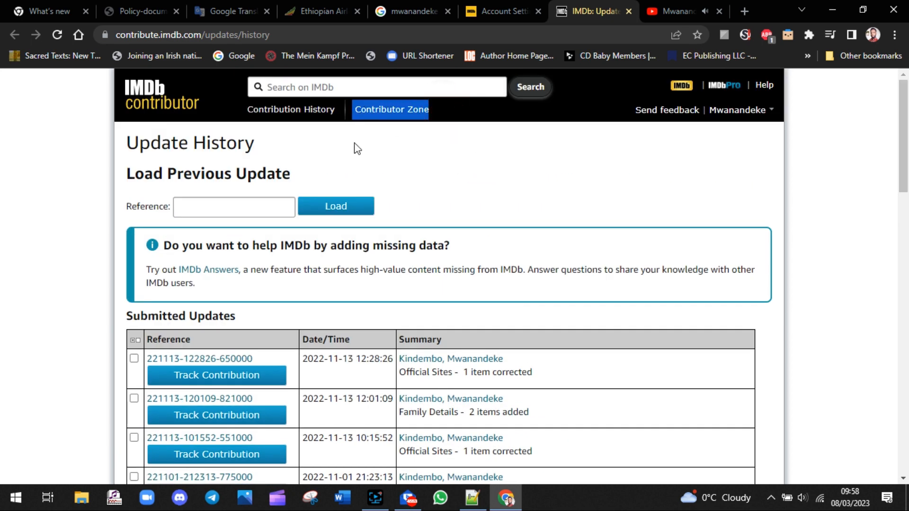
{"action": "left_click", "coordinate": [391, 111]}
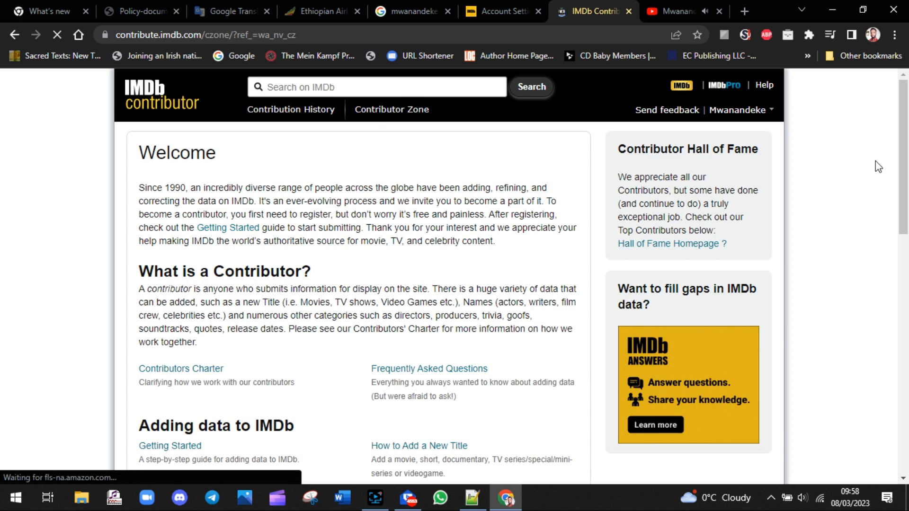
{"action": "scroll", "coordinate": [907, 172], "scroll_direction": "down", "scroll_amount": 3}
{"action": "scroll", "coordinate": [906, 171], "scroll_direction": "down", "scroll_amount": 3}
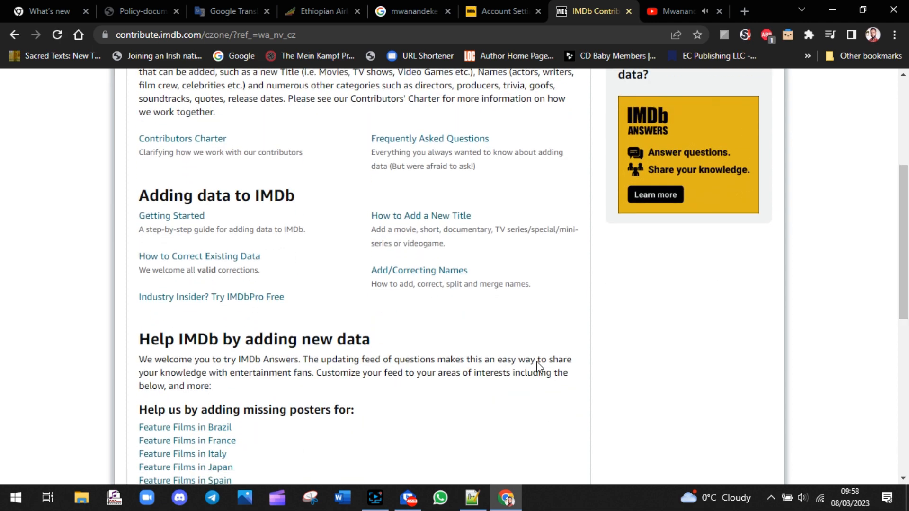
{"action": "scroll", "coordinate": [907, 140], "scroll_direction": "up", "scroll_amount": 5}
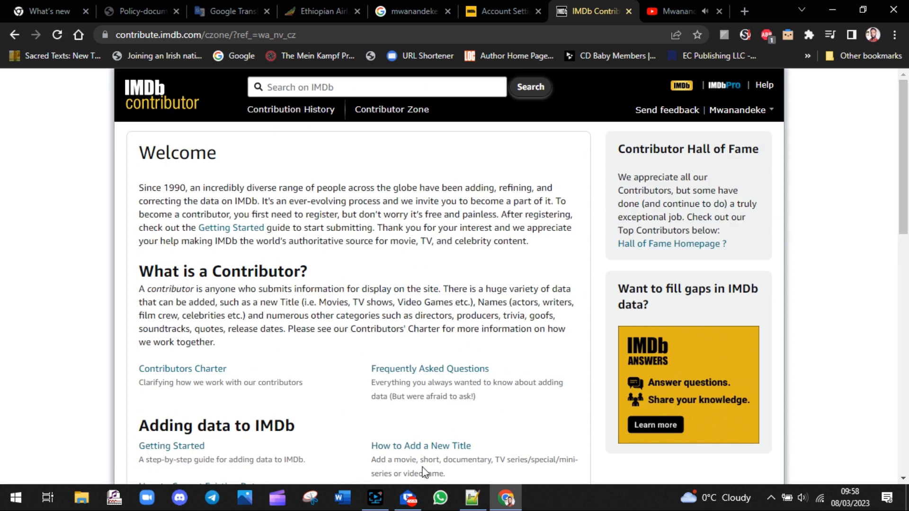
Switch to Notepad++ and write "STEP 2:" above the "CONTRIBUTION SECTION:" heading, separated from it by one blank line
{"action": "left_click", "coordinate": [464, 501]}
{"action": "left_click_drag", "start_coordinate": [575, 280], "coordinate": [573, 344]}
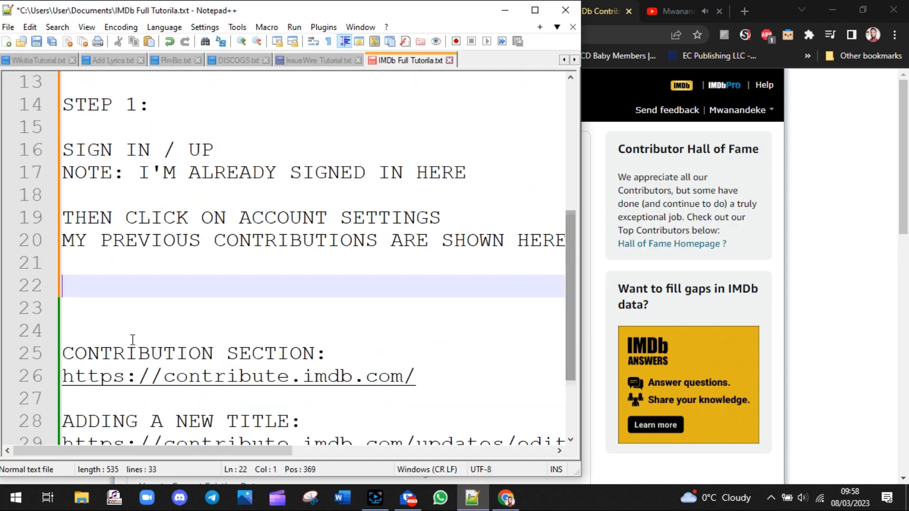
{"action": "left_click", "coordinate": [115, 313]}
{"action": "type", "text": "STEP "}
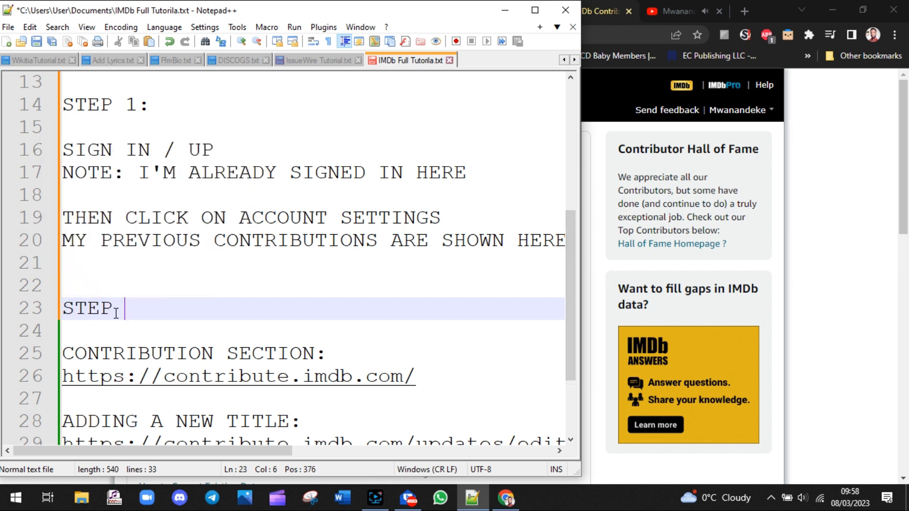
{"action": "type", "text": "2:"}
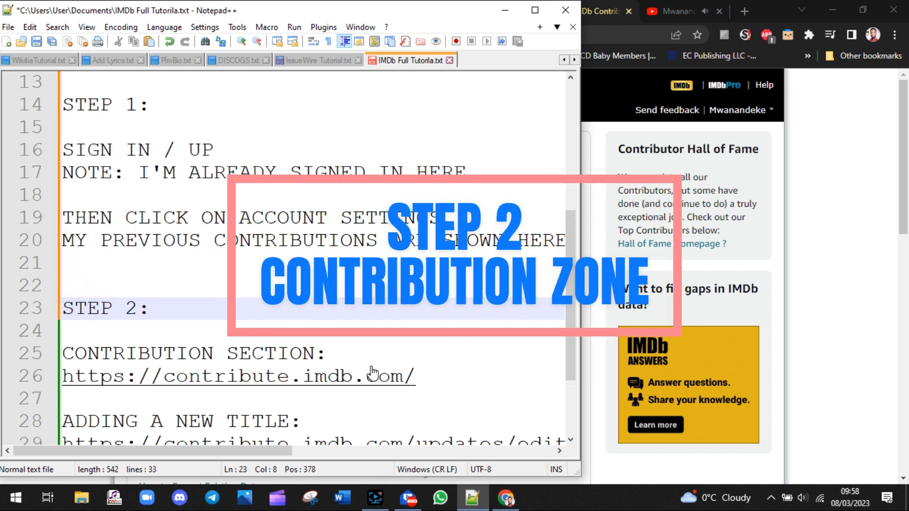
Highlight the "CONTRIBUTION SECTION:" heading in the notes and check it against the Contributor Zone page in Chrome
{"action": "left_click", "coordinate": [339, 355]}
{"action": "left_click_drag", "start_coordinate": [339, 355], "coordinate": [62, 353]}
{"action": "left_click", "coordinate": [852, 216]}
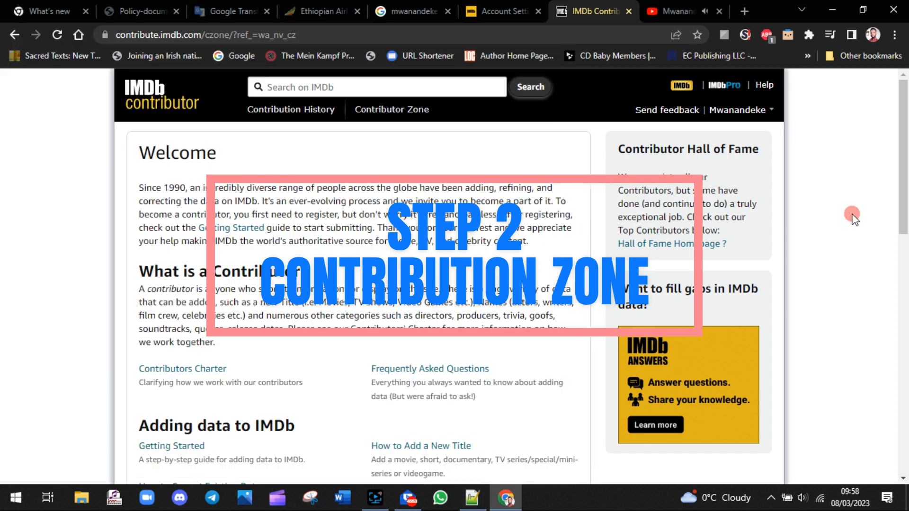
{"action": "left_click", "coordinate": [480, 502]}
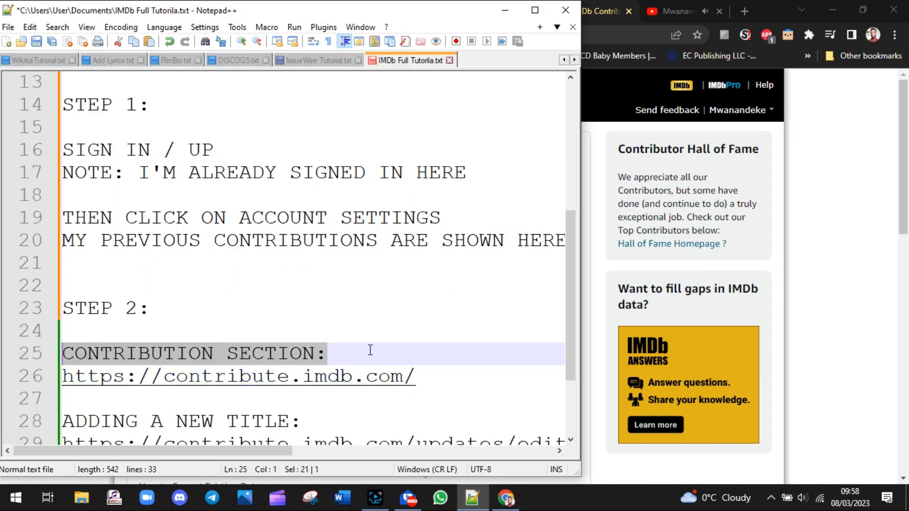
Write "OR CONTRIBUTION ZONE" on a new line beneath the "CONTRIBUTION SECTION:" heading and highlight the added line
{"action": "left_click", "coordinate": [362, 352]}
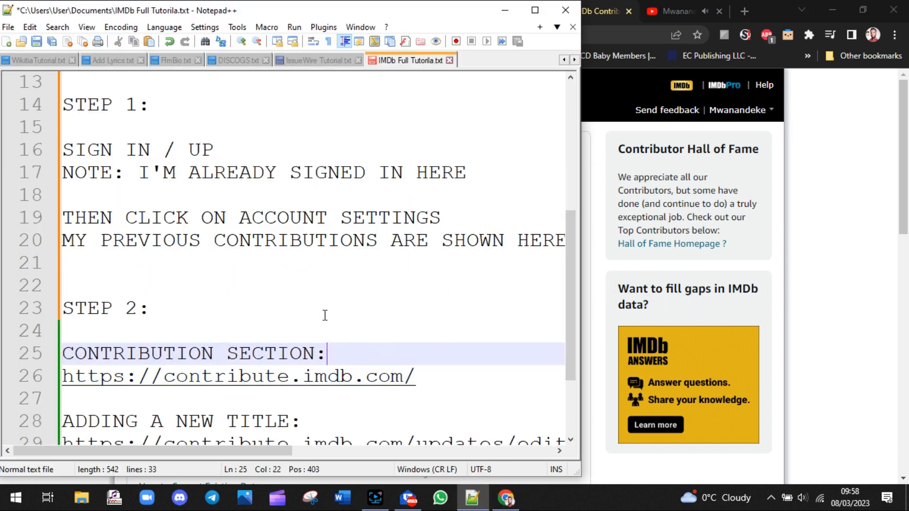
{"action": "key", "text": "Return"}
{"action": "type", "text": "OR CON"}
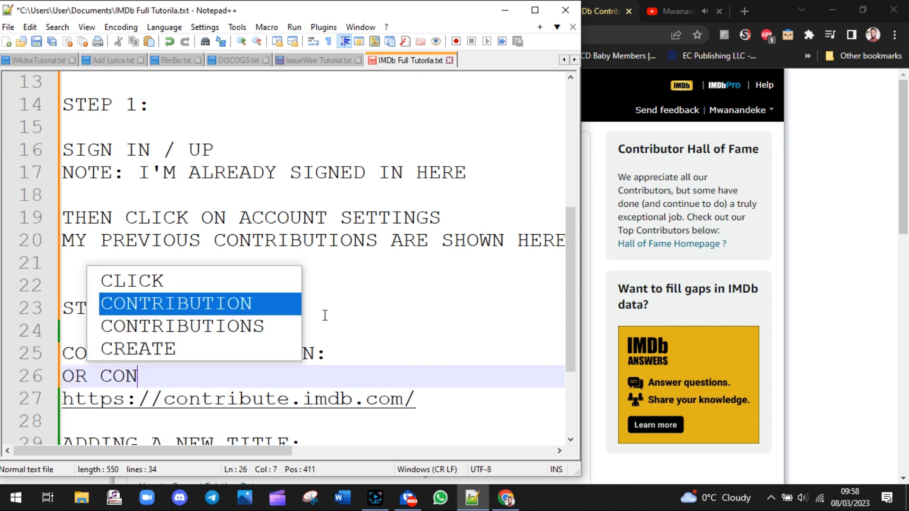
{"action": "key", "text": "Return"}
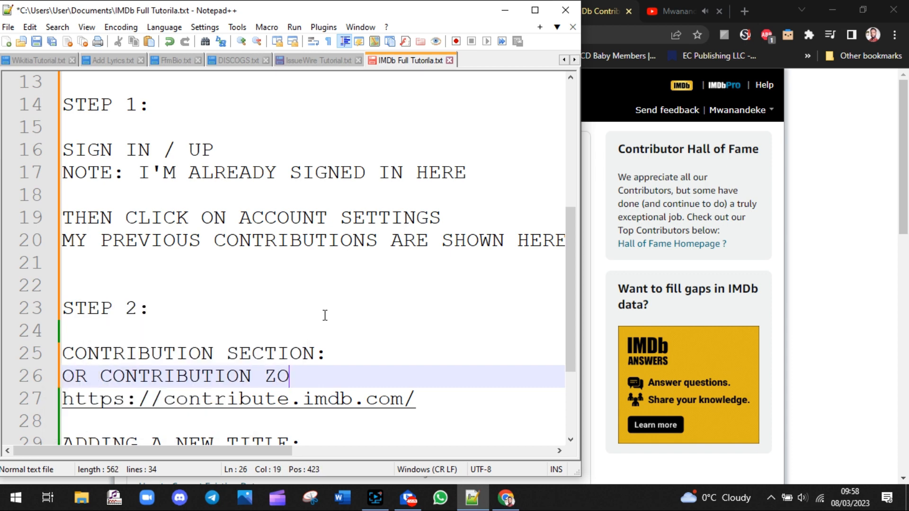
{"action": "left_click_drag", "start_coordinate": [319, 377], "coordinate": [64, 377]}
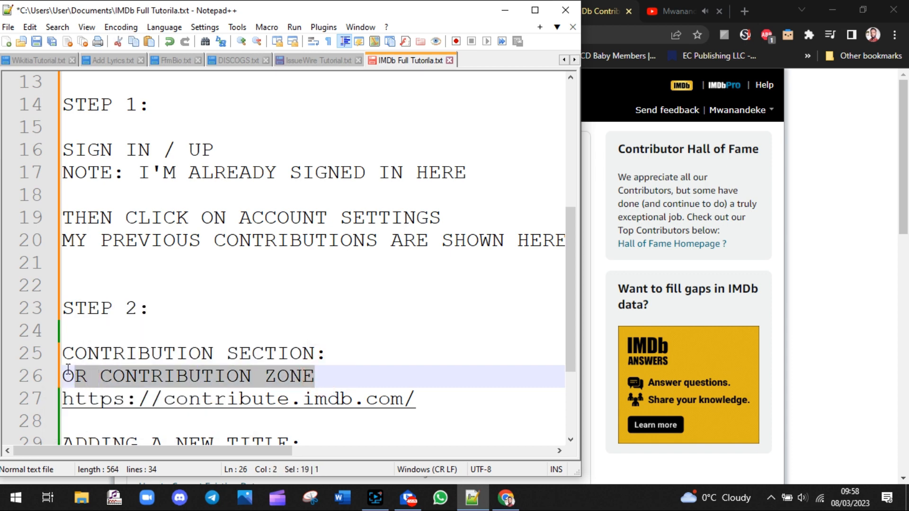
Highlight the contribute.imdb.com part of the page address in Chrome and the matching link in the Notepad++ notes
{"action": "left_click", "coordinate": [896, 226]}
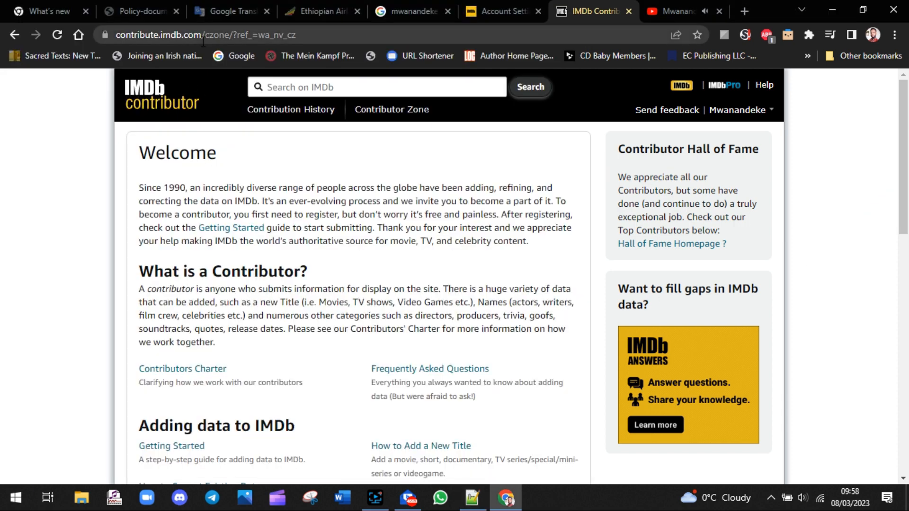
{"action": "left_click_drag", "start_coordinate": [203, 35], "coordinate": [115, 36]}
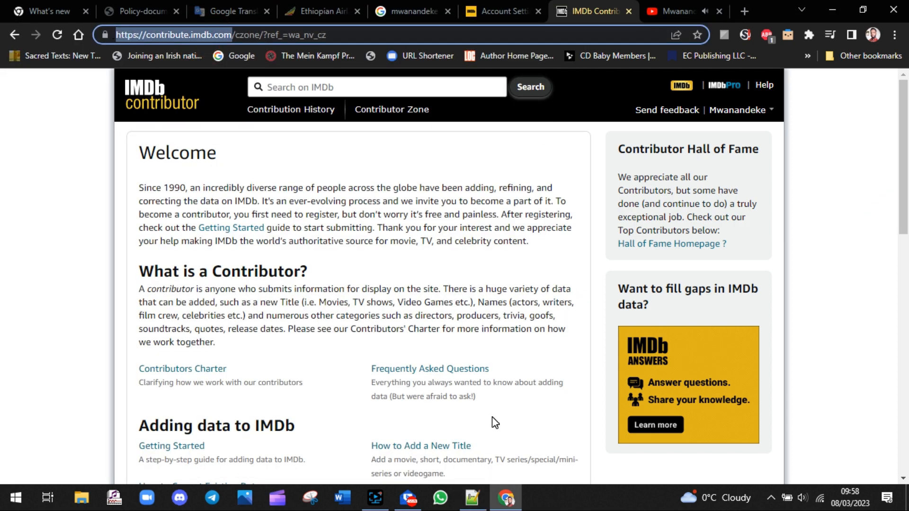
{"action": "left_click", "coordinate": [472, 498]}
{"action": "left_click_drag", "start_coordinate": [426, 398], "coordinate": [89, 413]}
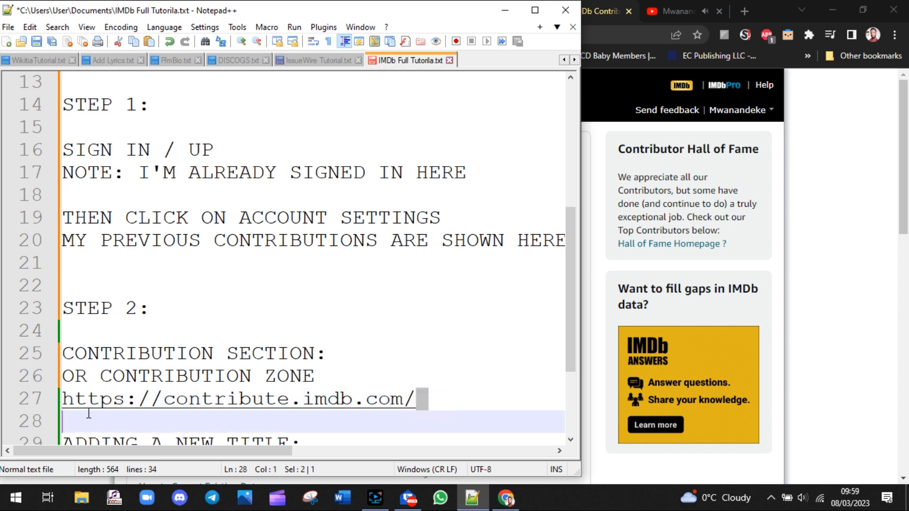
{"action": "key", "text": "shift+Up"}
{"action": "left_click_drag", "start_coordinate": [571, 310], "coordinate": [567, 378]}
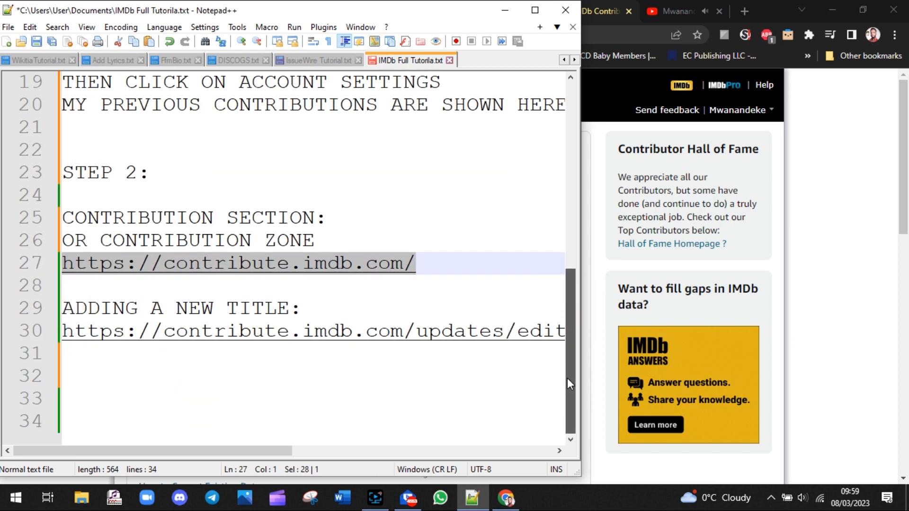
In Chrome, highlight the "Adding data to IMDb" heading and its "Getting Started" link, and open "How to Add a New Title"
{"action": "left_click", "coordinate": [833, 228]}
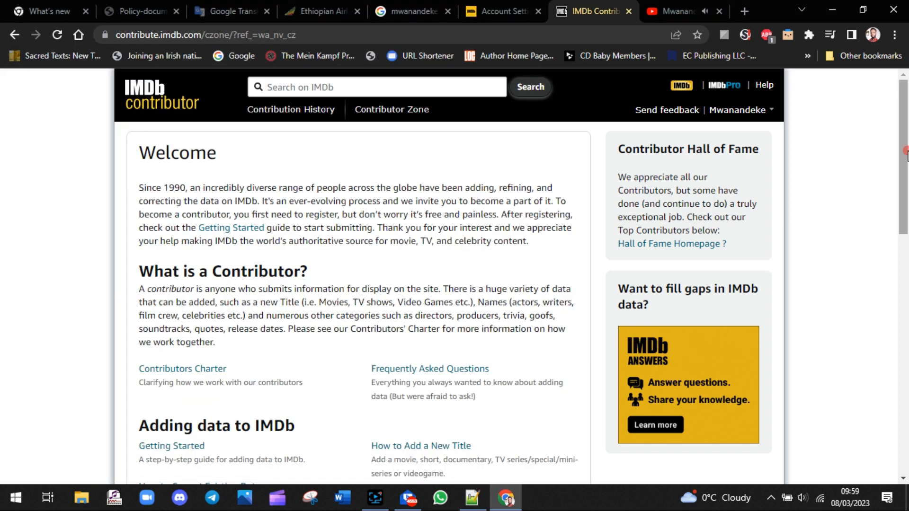
{"action": "left_click_drag", "start_coordinate": [906, 153], "coordinate": [801, 264]}
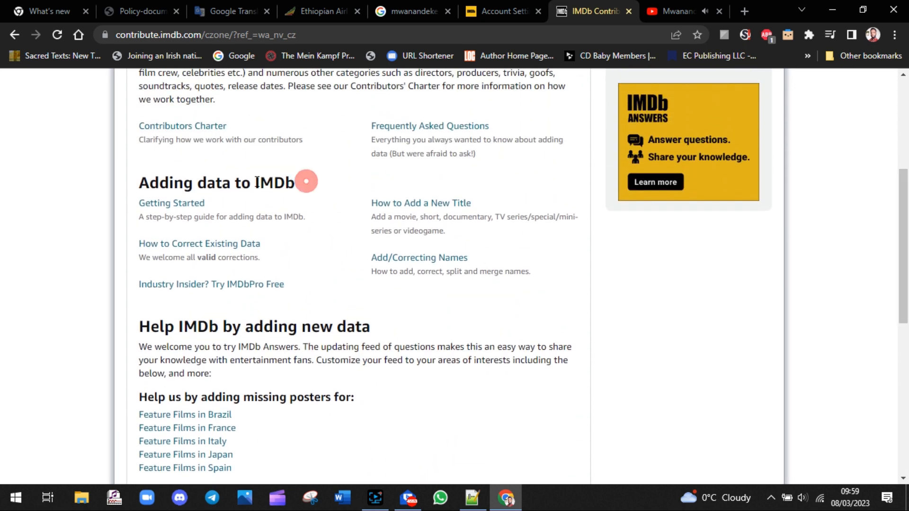
{"action": "left_click_drag", "start_coordinate": [306, 182], "coordinate": [115, 191]}
{"action": "left_click_drag", "start_coordinate": [231, 208], "coordinate": [121, 204]}
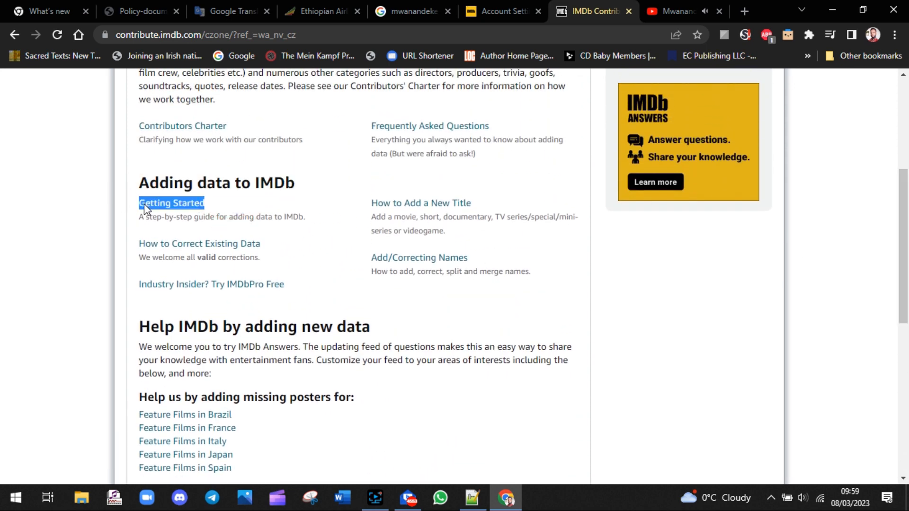
{"action": "left_click_drag", "start_coordinate": [492, 197], "coordinate": [362, 209]}
{"action": "left_click", "coordinate": [580, 258]}
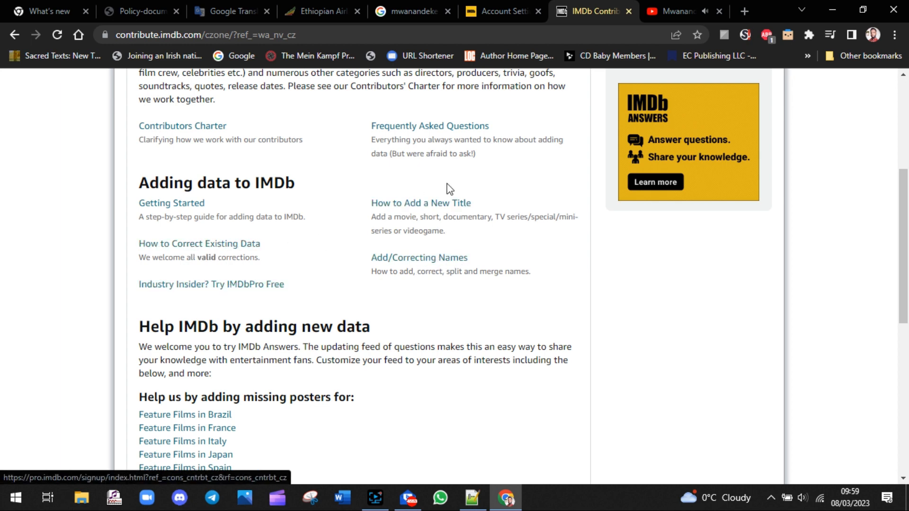
{"action": "left_click", "coordinate": [430, 203]}
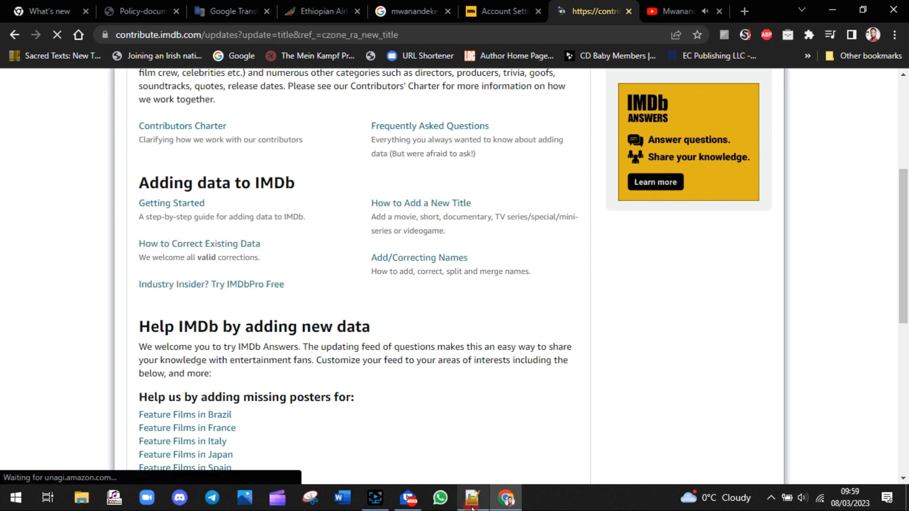
In Notepad++, write "IN THIS TUTORIAL WE'RE GOING TO ADD A NEW TITLE." over two lines above the "ADDING A NEW TITLE:" heading and highlight that heading
{"action": "left_click", "coordinate": [471, 499]}
{"action": "left_click", "coordinate": [309, 305]}
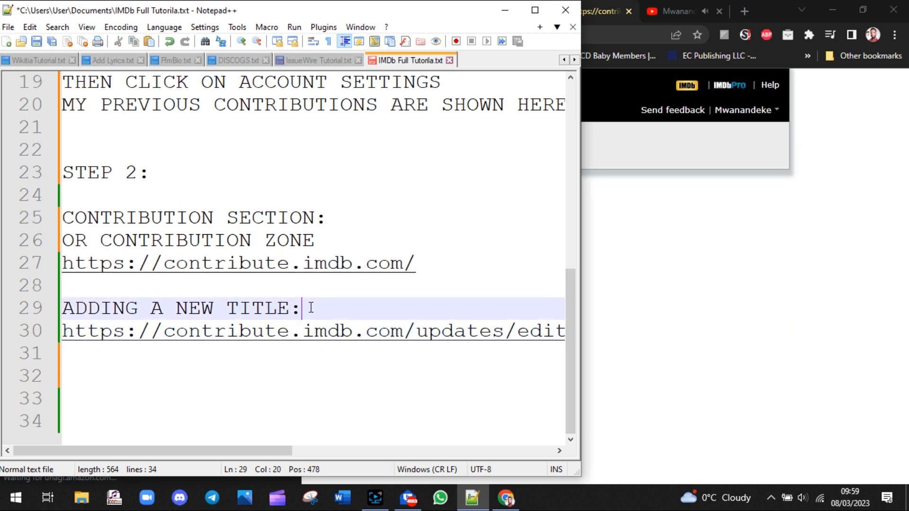
{"action": "left_click", "coordinate": [116, 290]}
{"action": "key", "text": "Return"}
{"action": "type", "text": "IN THIS TUROT"}
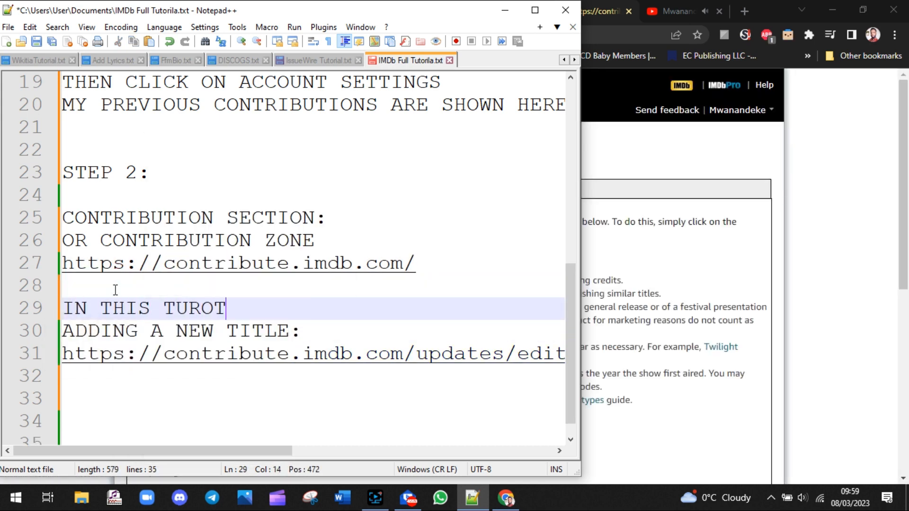
{"action": "type", "text": "I"}
{"action": "key", "text": "BackSpace"}
{"action": "key", "text": "BackSpace"}
{"action": "key", "text": "BackSpace"}
{"action": "key", "text": "BackSpace"}
{"action": "type", "text": "TORIAL W"}
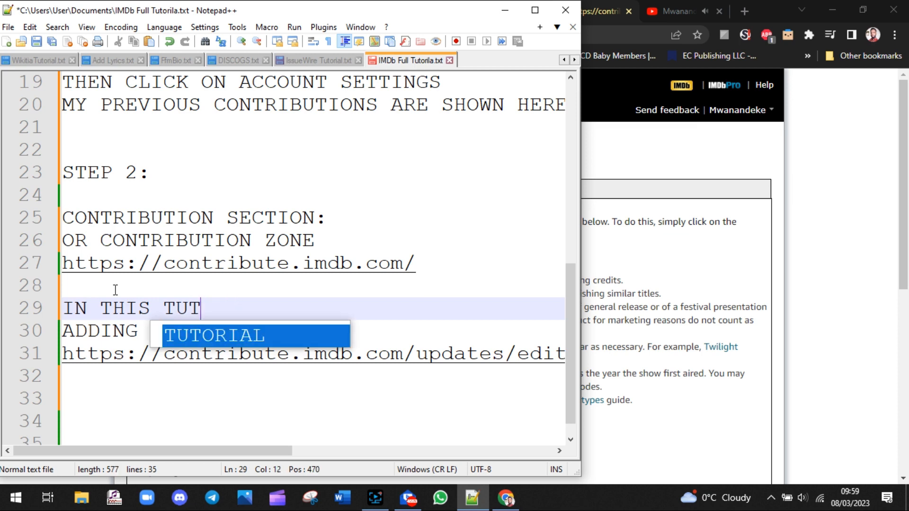
{"action": "type", "text": "E'RE GO"}
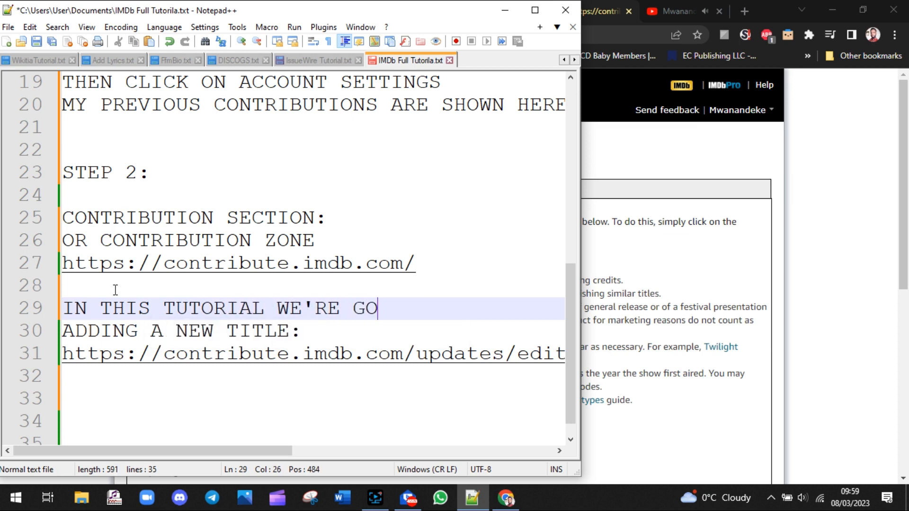
{"action": "type", "text": "ING TO ADD"}
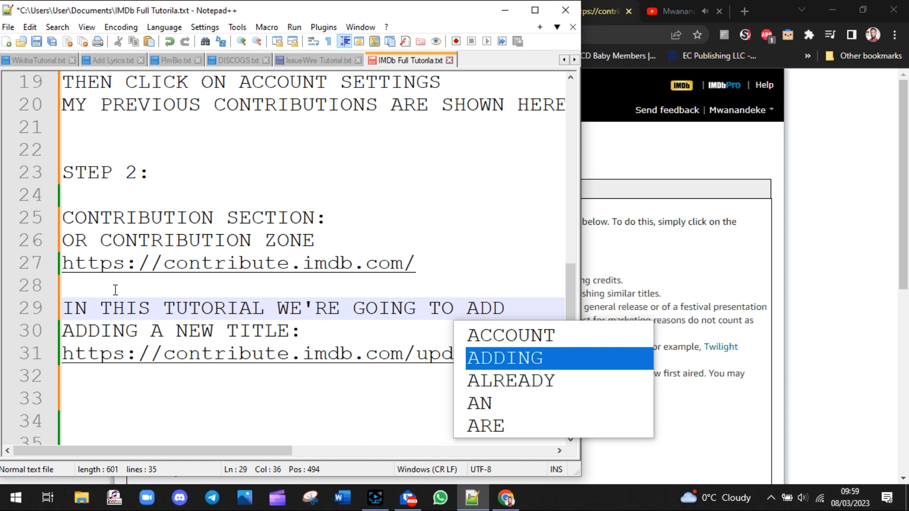
{"action": "key", "text": "Return"}
{"action": "type", "text": "A NEW TIT"}
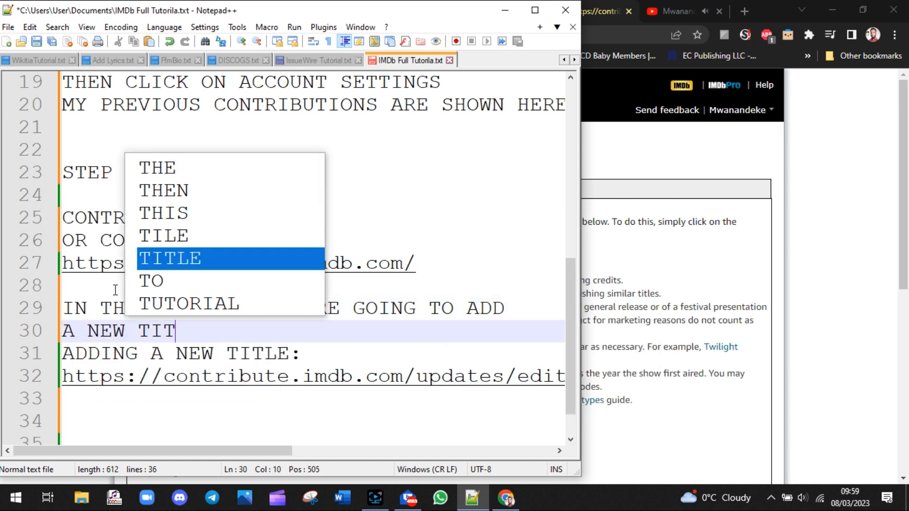
{"action": "type", "text": "LE"}
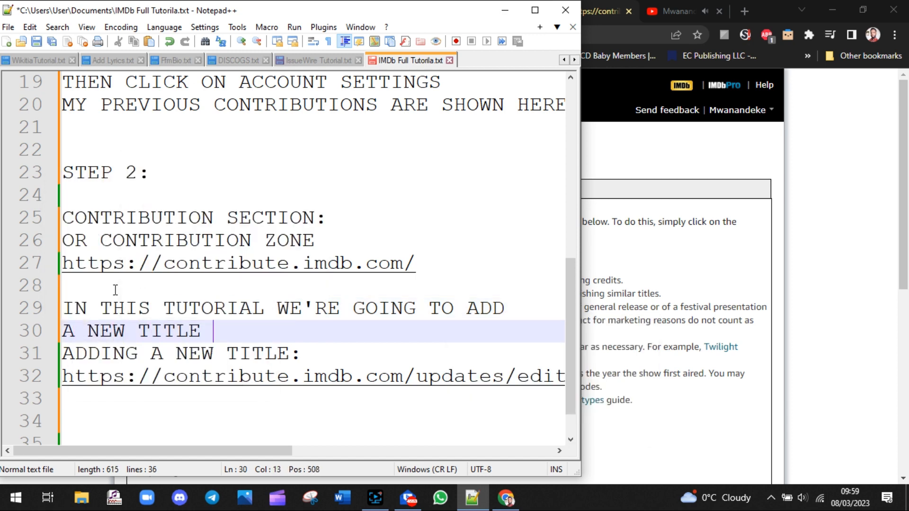
{"action": "left_click_drag", "start_coordinate": [304, 354], "coordinate": [58, 360]}
Below the new-title link, write "ALL THE LINKS AND DETAILS WILL BE INCLUDED IN THE DEESCRIPTION SECTION OF THIS VIDEO" over three lines
{"action": "left_click", "coordinate": [122, 406]}
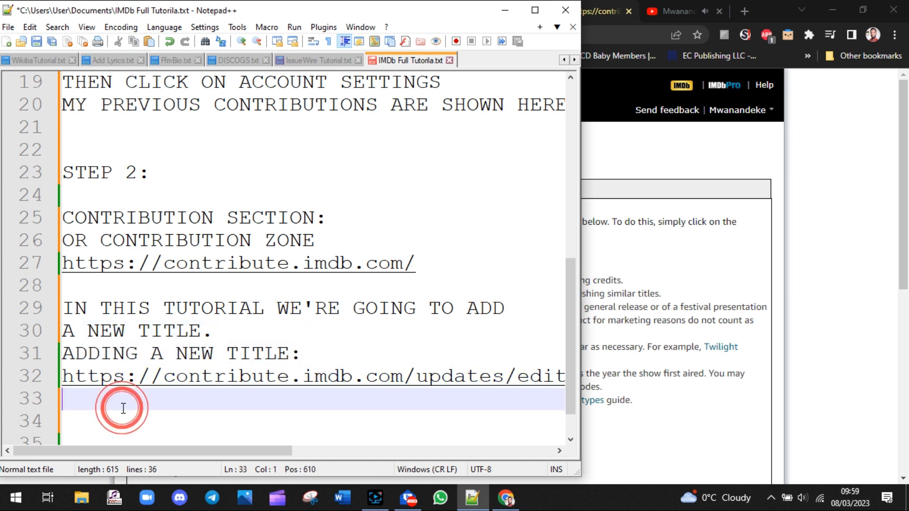
{"action": "key", "text": "Return"}
{"action": "type", "text": "ALL THE"}
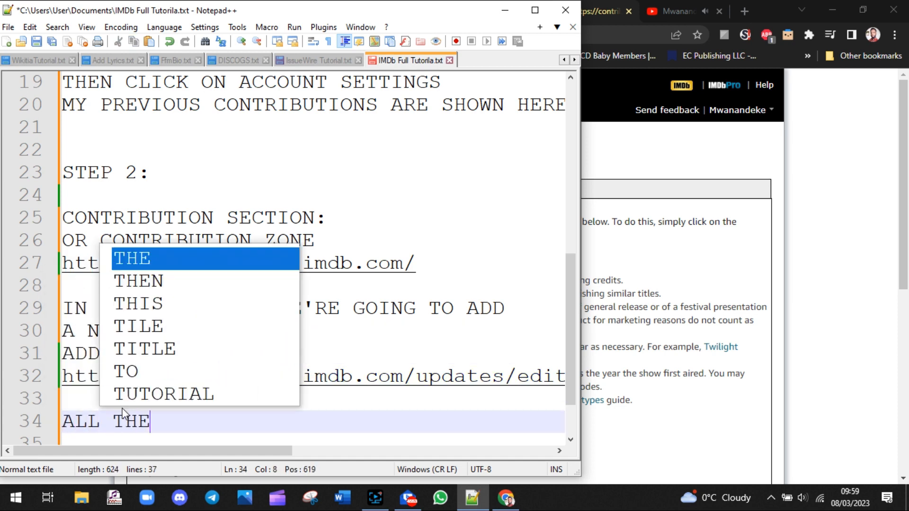
{"action": "type", "text": " LINKS AND DETA"}
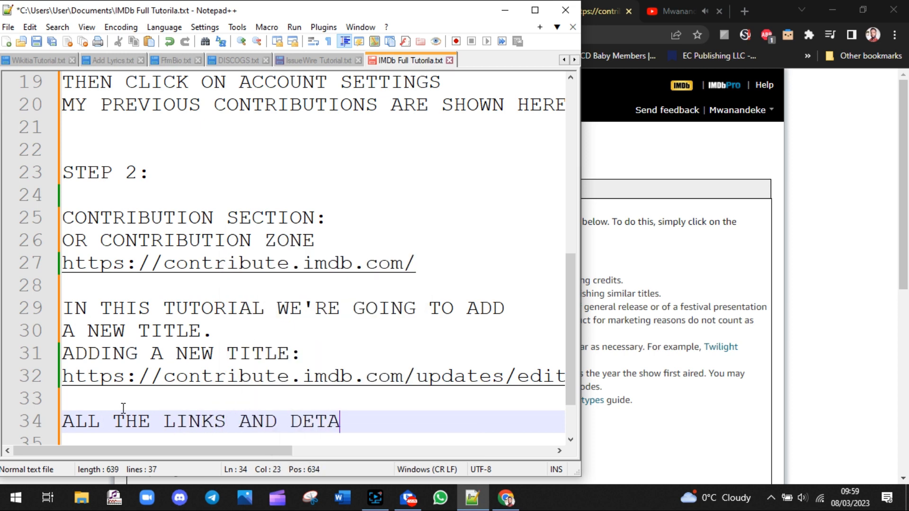
{"action": "type", "text": "ILS WILL BE INCL"}
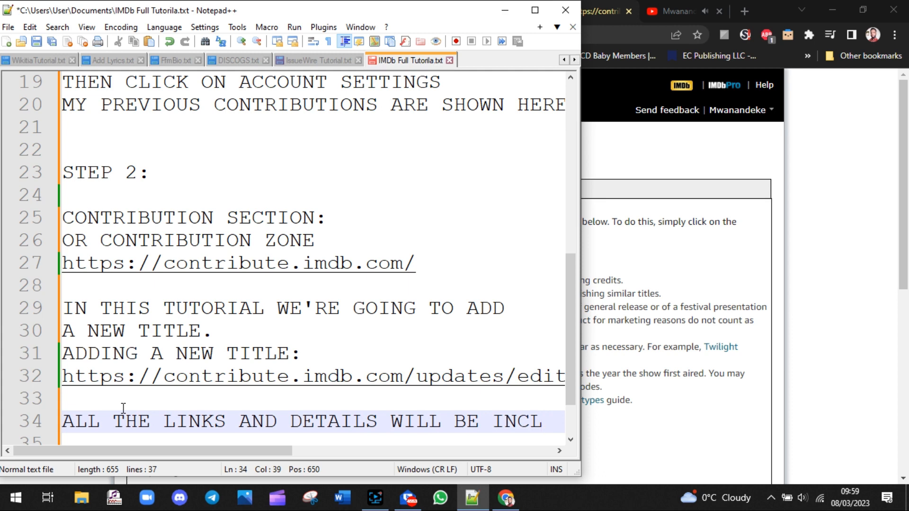
{"action": "key", "text": "Return"}
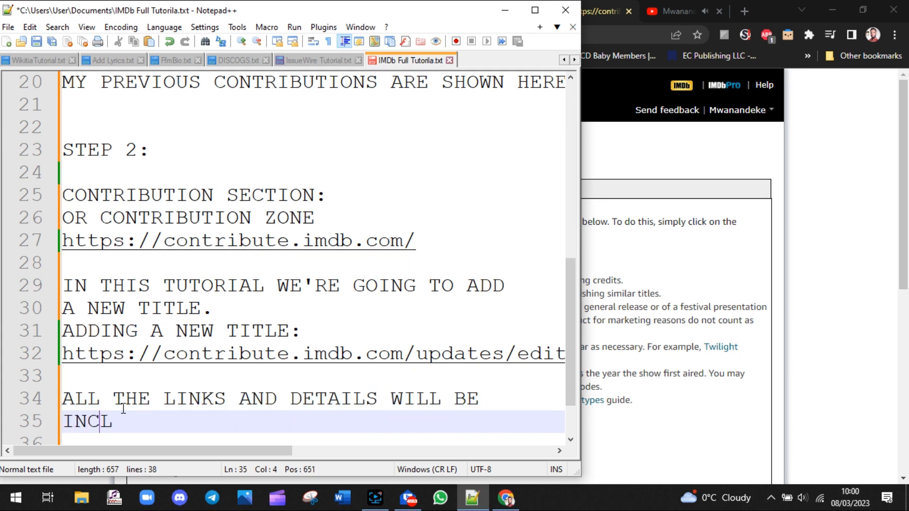
{"action": "type", "text": "UDED IN THE DEES"}
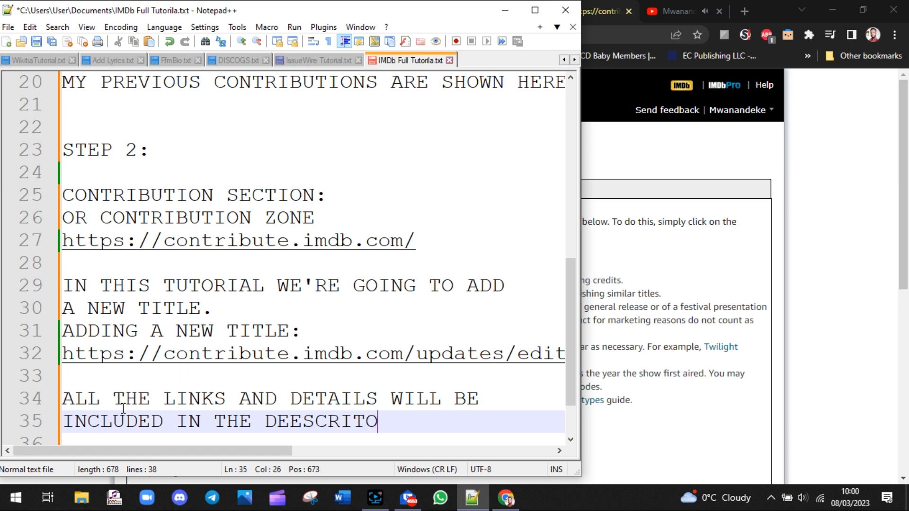
{"action": "type", "text": "CRIPTI"}
{"action": "type", "text": "SECTION"}
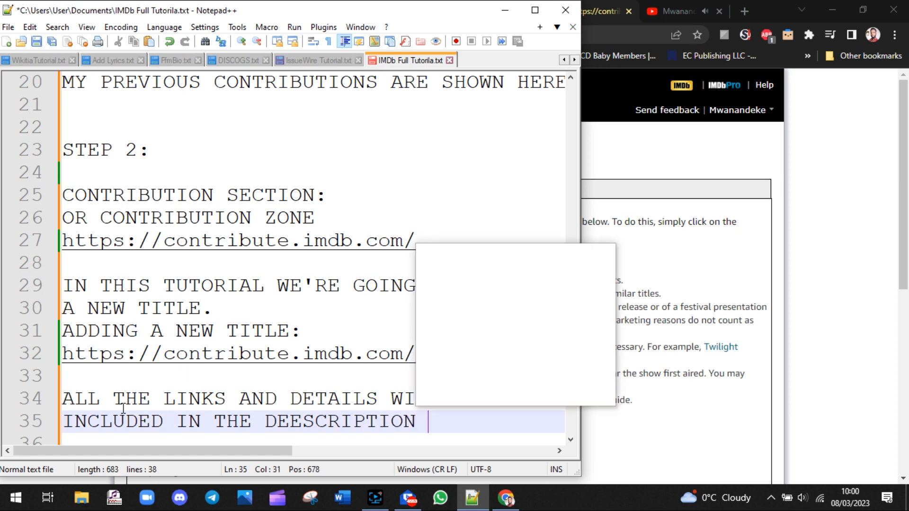
{"action": "key", "text": "Return"}
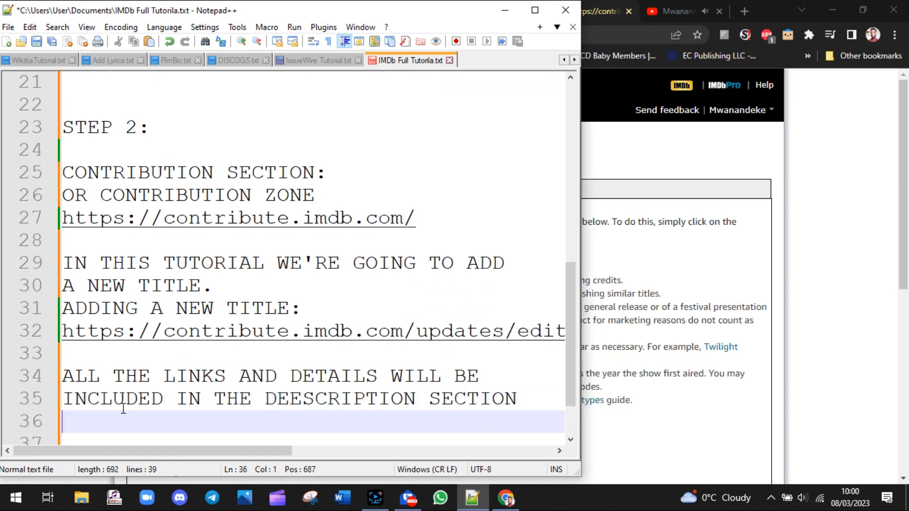
{"action": "type", "text": "OF THIS VIDEO"}
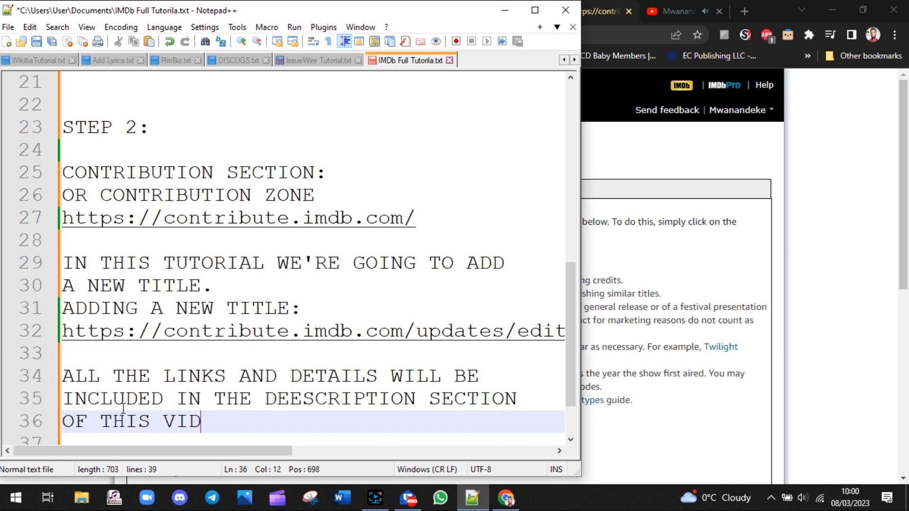
Add twelve blank lines below the note and put the cursor on the empty line under the new-title link
{"action": "key", "text": "Return"}
{"action": "key", "text": "Return"}
{"action": "key", "text": "Return"}
{"action": "key", "text": "Return"}
{"action": "key", "text": "Return"}
{"action": "key", "text": "Return"}
{"action": "key", "text": "Return"}
{"action": "key", "text": "Return"}
{"action": "key", "text": "Return"}
{"action": "key", "text": "Return"}
{"action": "key", "text": "Return"}
{"action": "key", "text": "Return"}
{"action": "key", "text": "Up"}
{"action": "key", "text": "Up"}
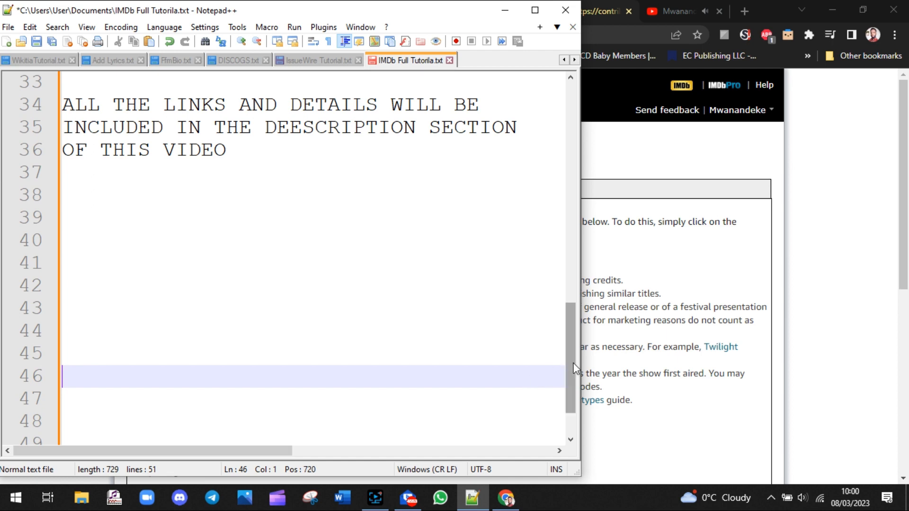
{"action": "scroll", "coordinate": [572, 341], "scroll_direction": "up", "scroll_amount": 1}
{"action": "left_click", "coordinate": [59, 149]}
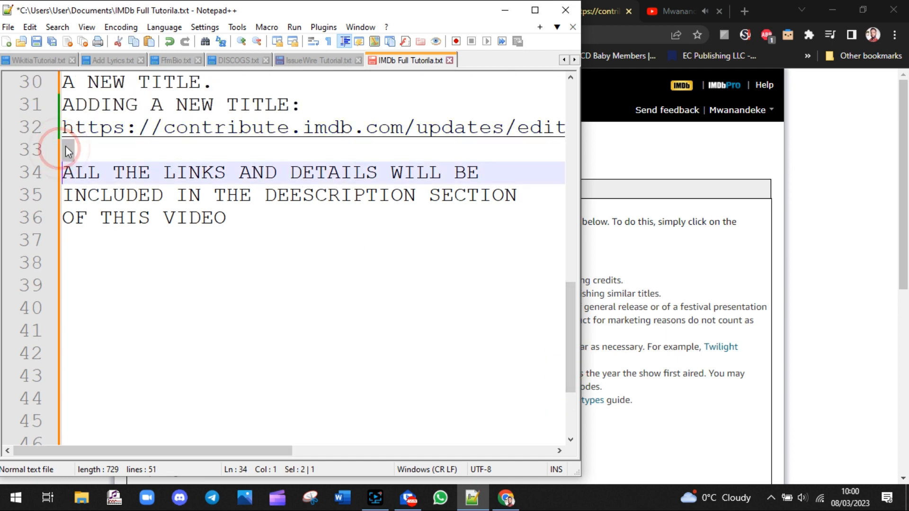
{"action": "left_click", "coordinate": [67, 146]}
{"action": "left_click_drag", "start_coordinate": [66, 147], "coordinate": [56, 137]}
{"action": "left_click", "coordinate": [74, 147]}
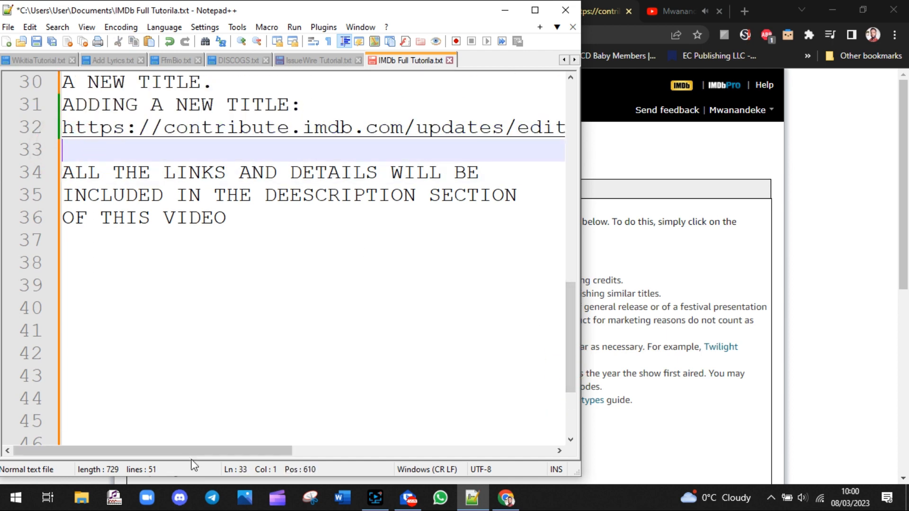
Select the new-title page's address in Chrome and show the full length of the matching link in the Notepad++ notes
{"action": "left_click_drag", "start_coordinate": [191, 451], "coordinate": [70, 417]}
{"action": "left_click", "coordinate": [668, 265]}
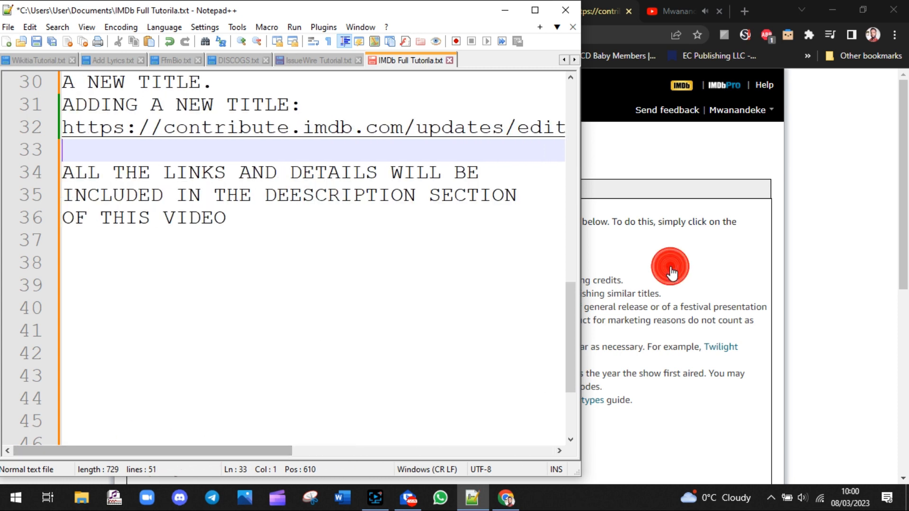
{"action": "left_click", "coordinate": [461, 35]}
{"action": "key", "text": "ctrl+a"}
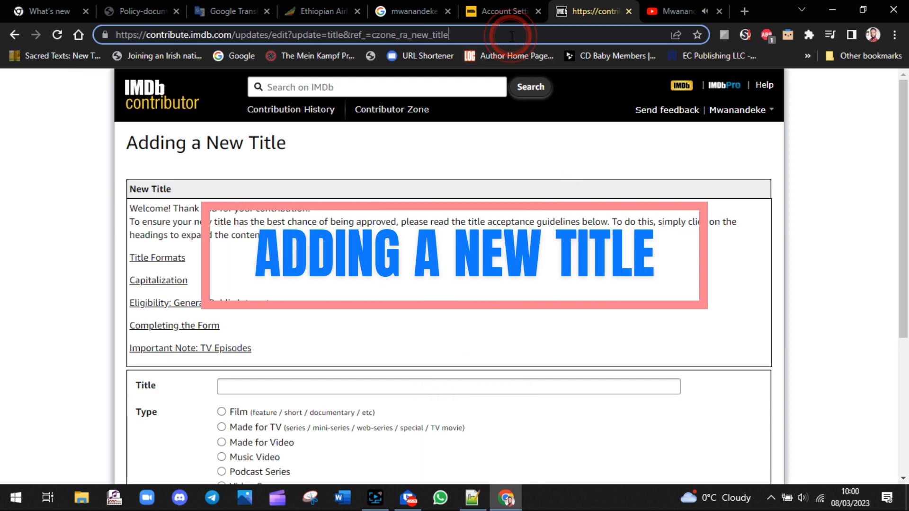
{"action": "left_click", "coordinate": [472, 497]}
{"action": "left_click_drag", "start_coordinate": [251, 450], "coordinate": [572, 437]}
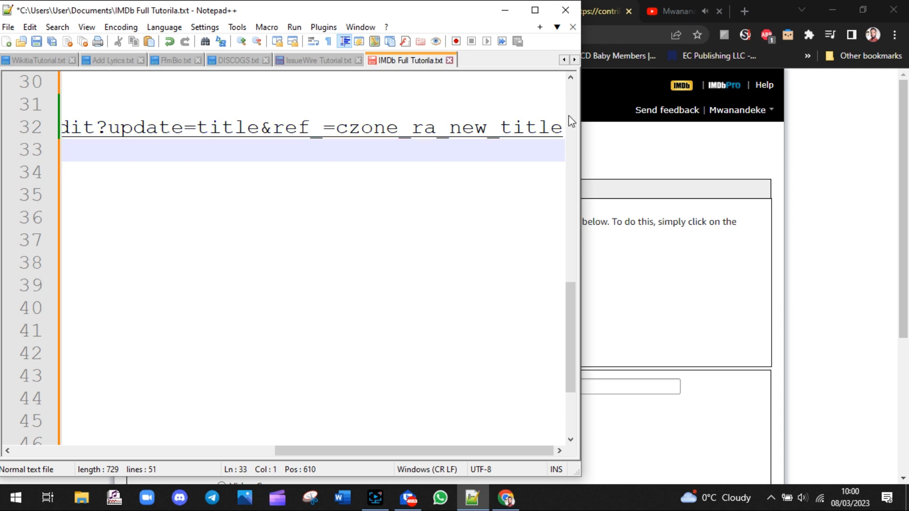
{"action": "left_click_drag", "start_coordinate": [423, 447], "coordinate": [52, 434]}
In Chrome, highlight the "New Title" heading and the introduction to the title acceptance guidelines
{"action": "left_click", "coordinate": [833, 322]}
{"action": "left_click_drag", "start_coordinate": [904, 219], "coordinate": [906, 268]}
{"action": "triple_click", "coordinate": [181, 113]}
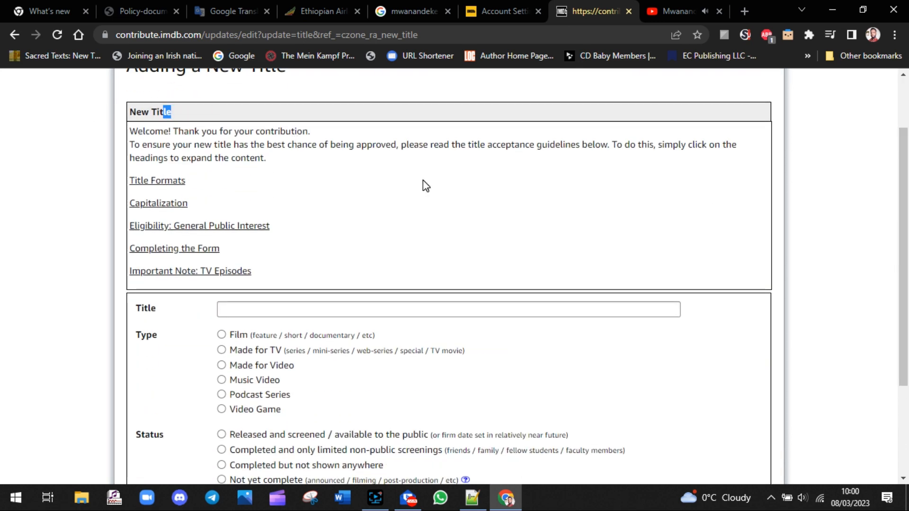
{"action": "left_click_drag", "start_coordinate": [906, 223], "coordinate": [907, 175]}
{"action": "left_click_drag", "start_coordinate": [300, 148], "coordinate": [123, 139]}
Point out the Title, Type and Status labels of the new-title form and place the cursor in the Title field
{"action": "left_click_drag", "start_coordinate": [906, 199], "coordinate": [908, 321]}
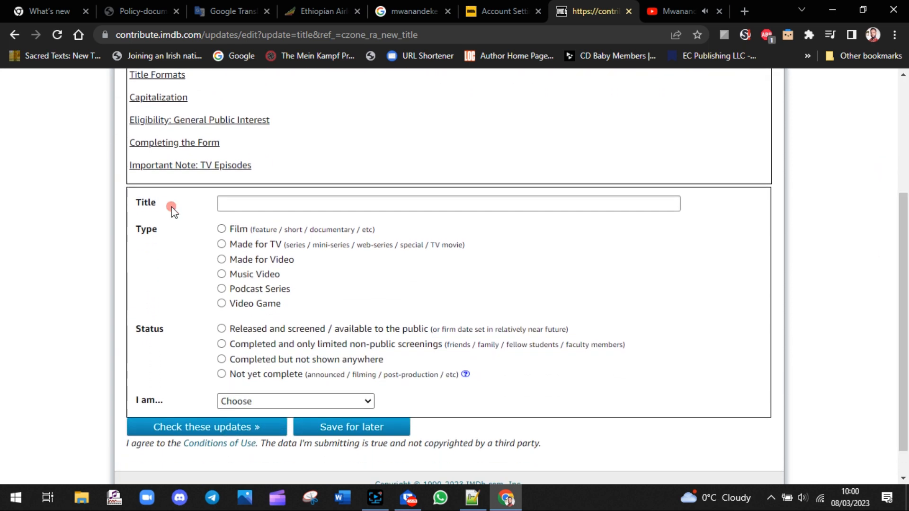
{"action": "left_click_drag", "start_coordinate": [172, 210], "coordinate": [144, 204]}
{"action": "left_click_drag", "start_coordinate": [173, 236], "coordinate": [136, 231]}
{"action": "left_click_drag", "start_coordinate": [184, 335], "coordinate": [101, 344]}
{"action": "left_click", "coordinate": [316, 197]}
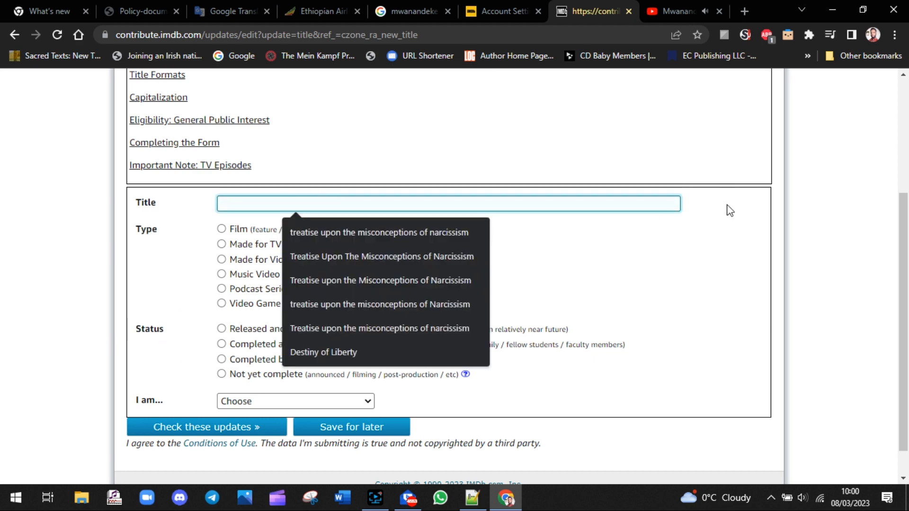
In Notepad++, write "WE'RE GOING TO ADD AN AUDIOBOOK / FULL ALBUM NAMED SINLESS." over two lines beneath the description note
{"action": "left_click", "coordinate": [472, 498]}
{"action": "left_click", "coordinate": [235, 280]}
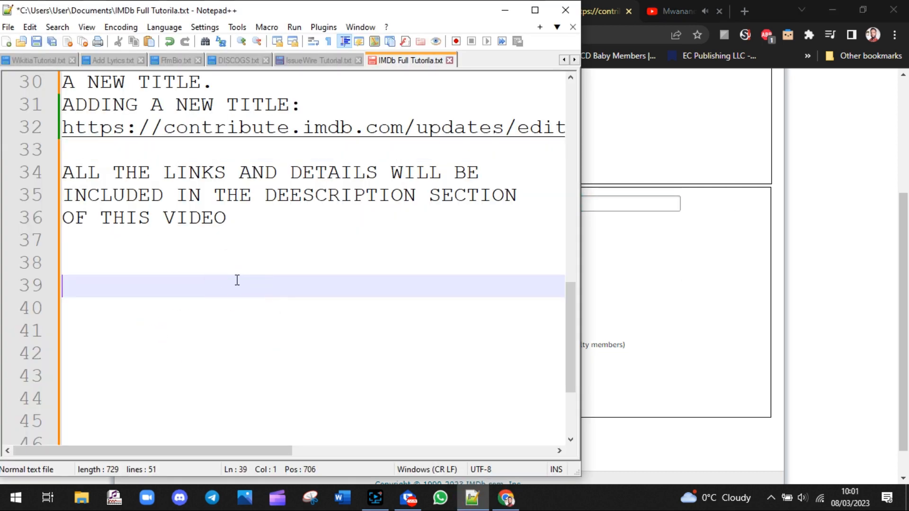
{"action": "key", "text": "Up"}
{"action": "type", "text": "WE"}
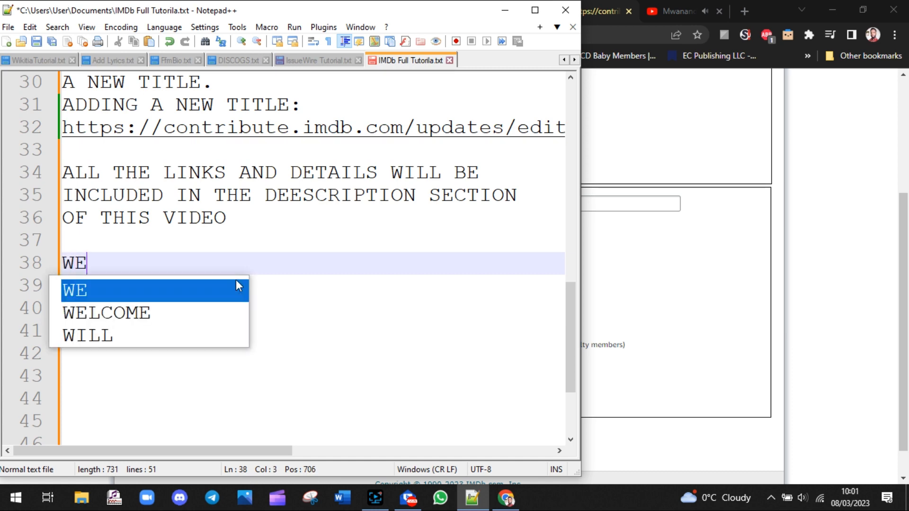
{"action": "type", "text": "'RE GOING TO ADD"}
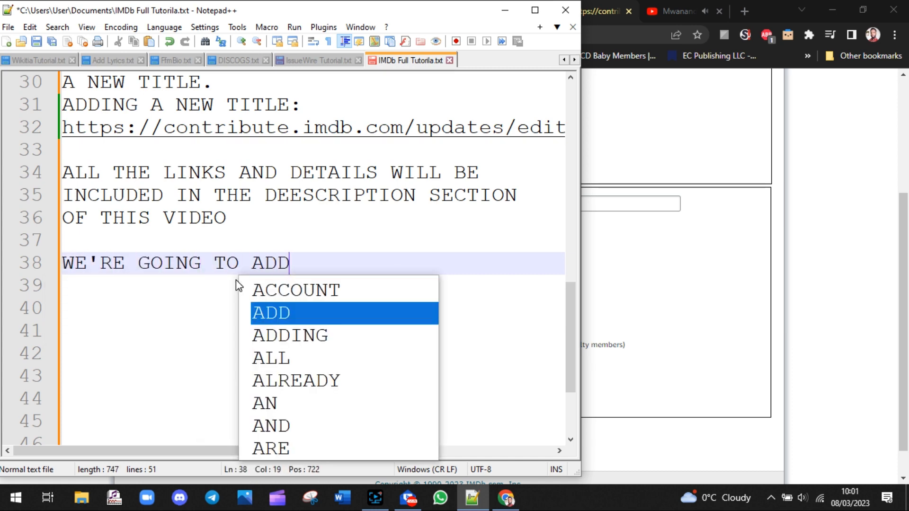
{"action": "type", "text": " A N AUDIOBOOK"}
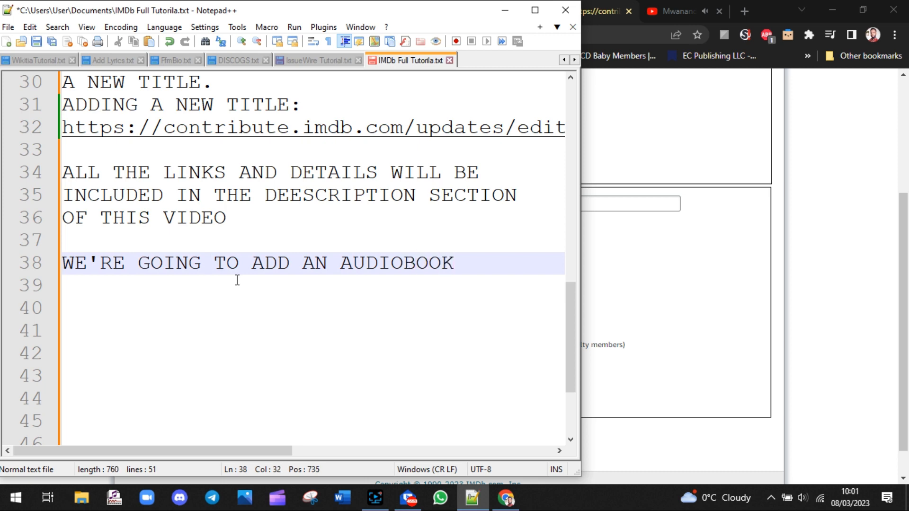
{"action": "type", "text": " / FULL"}
{"action": "key", "text": "Return"}
{"action": "type", "text": "AL"}
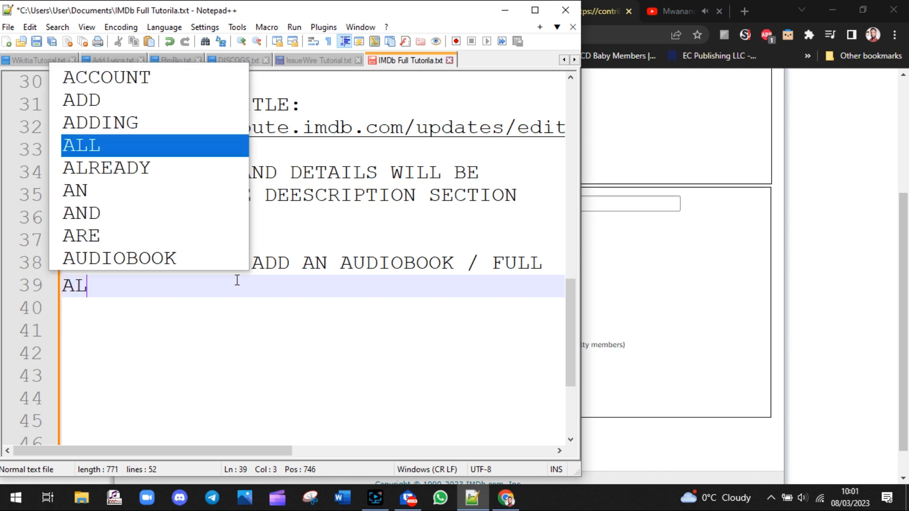
{"action": "type", "text": "BUM"}
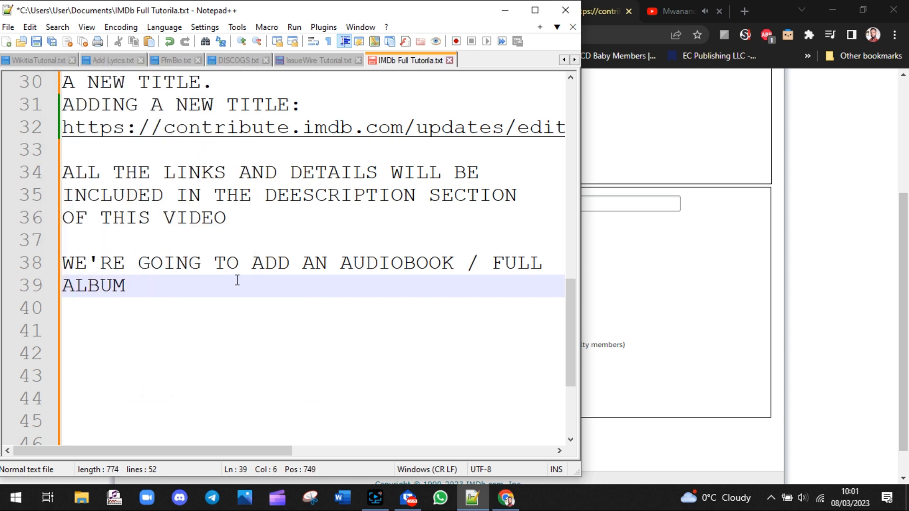
{"action": "type", "text": " OF  NAMED SINLE"}
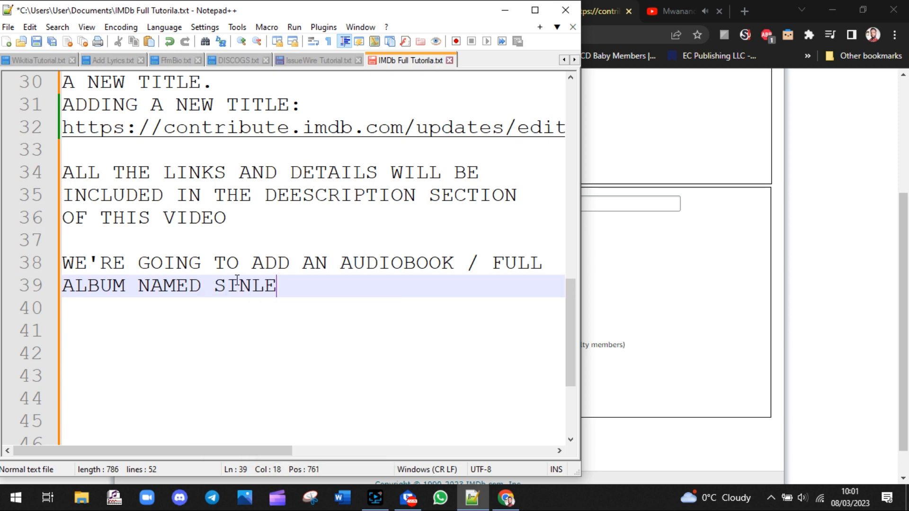
{"action": "type", "text": "SS."}
{"action": "key", "text": "Return"}
{"action": "key", "text": "Return"}
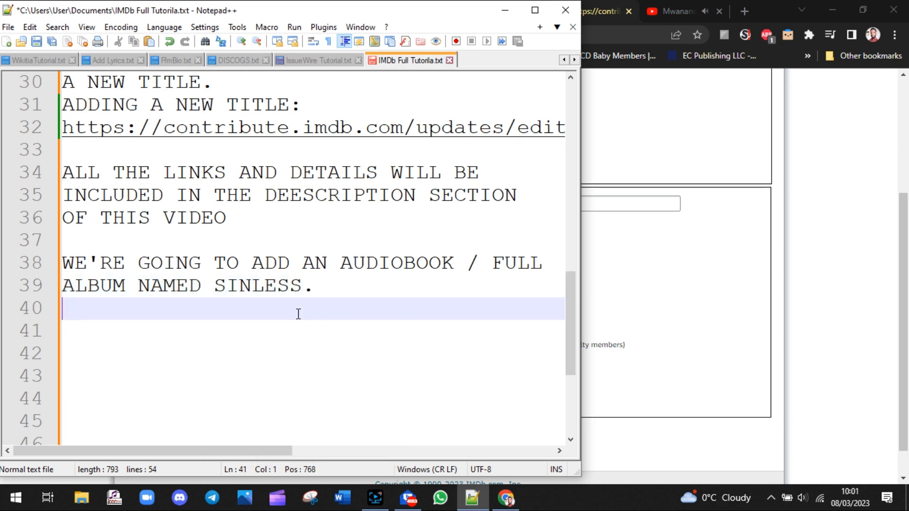
Switch to Chrome and show the cover and track list of the Sinless album on its YouTube page
{"action": "left_click", "coordinate": [375, 498]}
{"action": "left_click", "coordinate": [463, 352]}
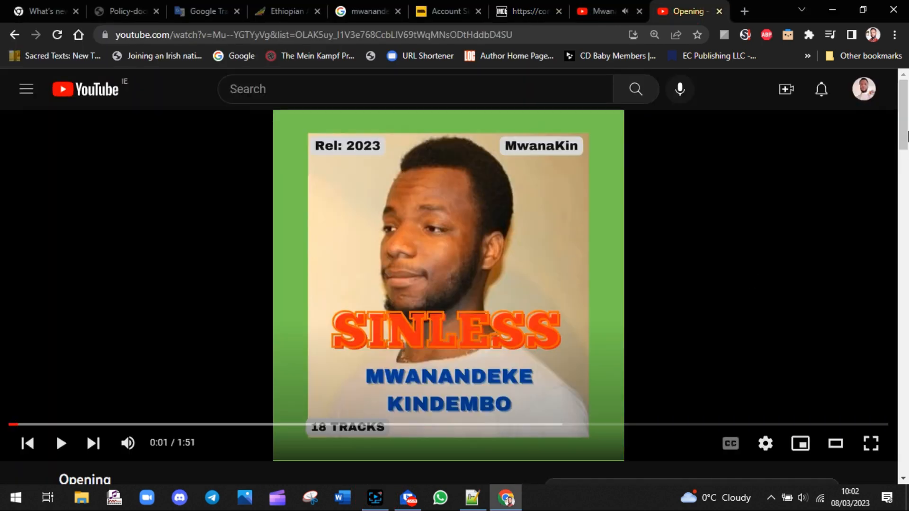
{"action": "left_click_drag", "start_coordinate": [907, 138], "coordinate": [907, 181]}
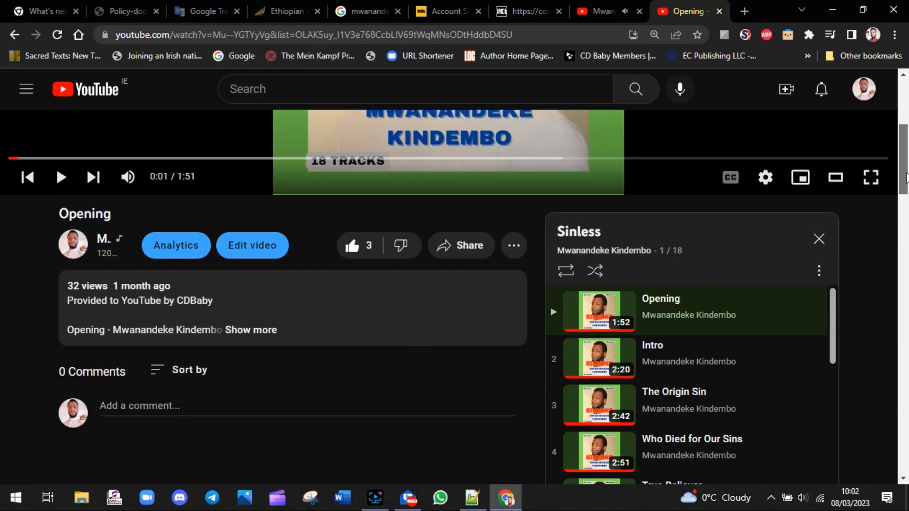
{"action": "scroll", "coordinate": [905, 177], "scroll_direction": "up", "scroll_amount": 5}
Show the Sinless album under Albums & Singles on the artist's YouTube channel, then return to the album's video page
{"action": "left_click", "coordinate": [592, 10]}
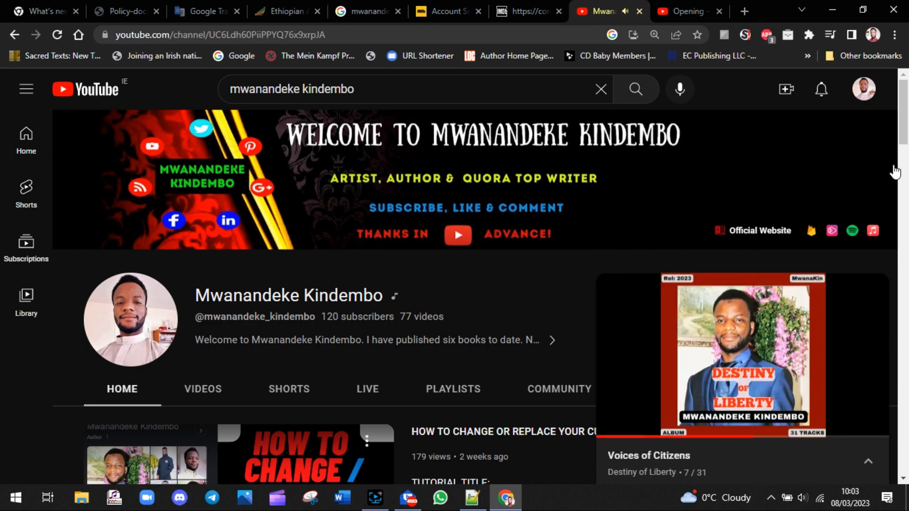
{"action": "left_click_drag", "start_coordinate": [901, 114], "coordinate": [907, 258]}
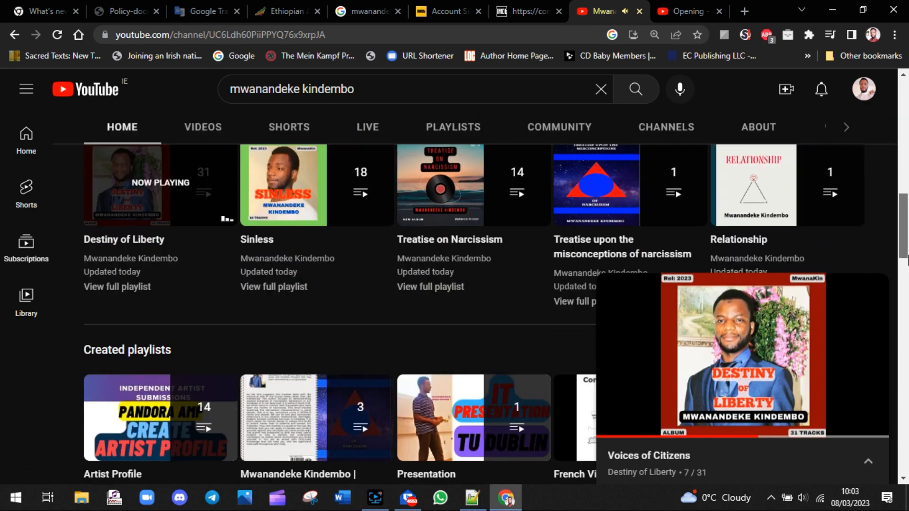
{"action": "scroll", "coordinate": [907, 258], "scroll_direction": "up", "scroll_amount": 3}
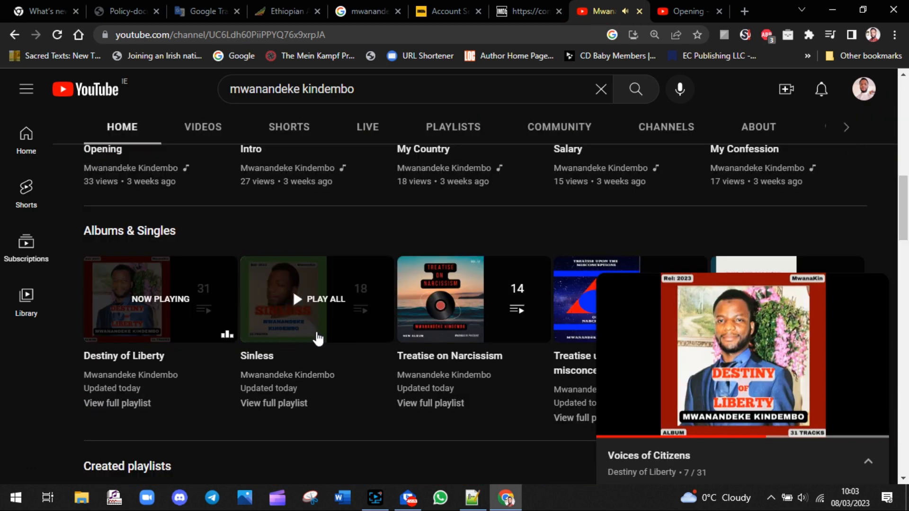
{"action": "left_click", "coordinate": [689, 11]}
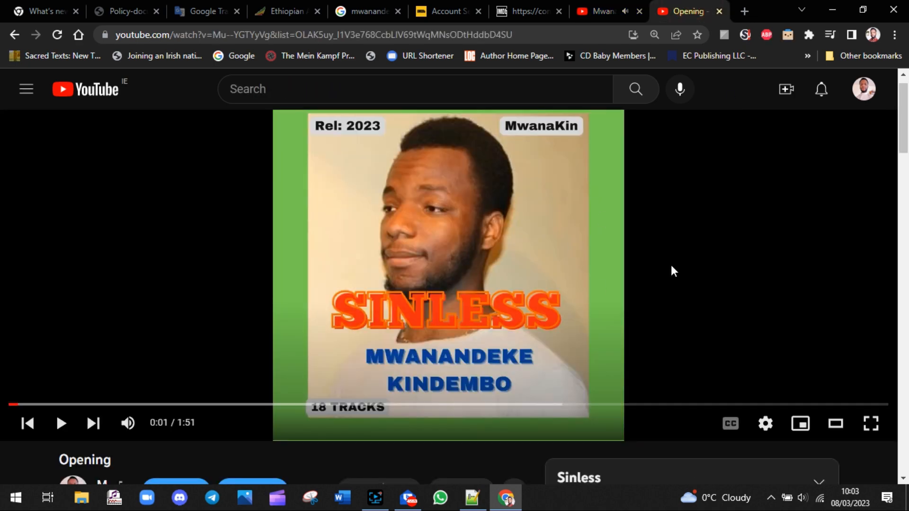
{"action": "left_click_drag", "start_coordinate": [904, 111], "coordinate": [907, 137]}
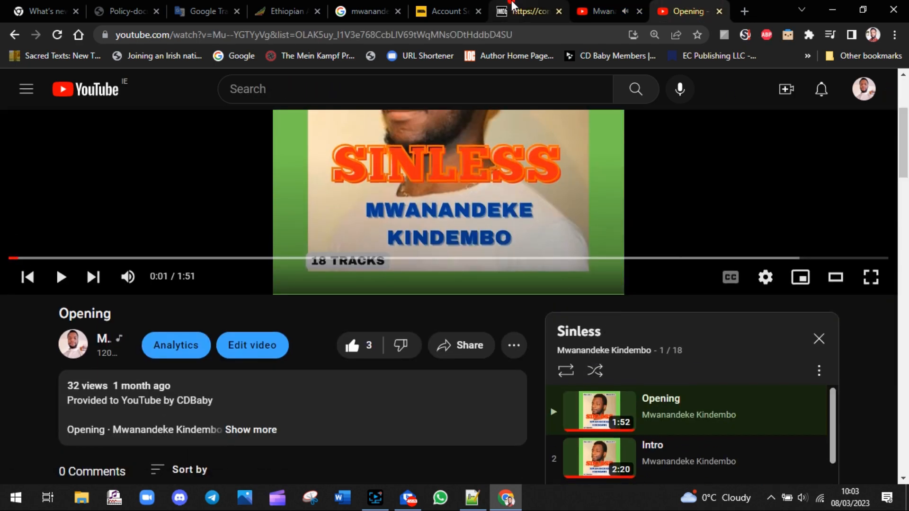
In the IMDb new-title form, enter "Sinless" as the title
{"action": "left_click", "coordinate": [527, 11]}
{"action": "left_click", "coordinate": [254, 205]}
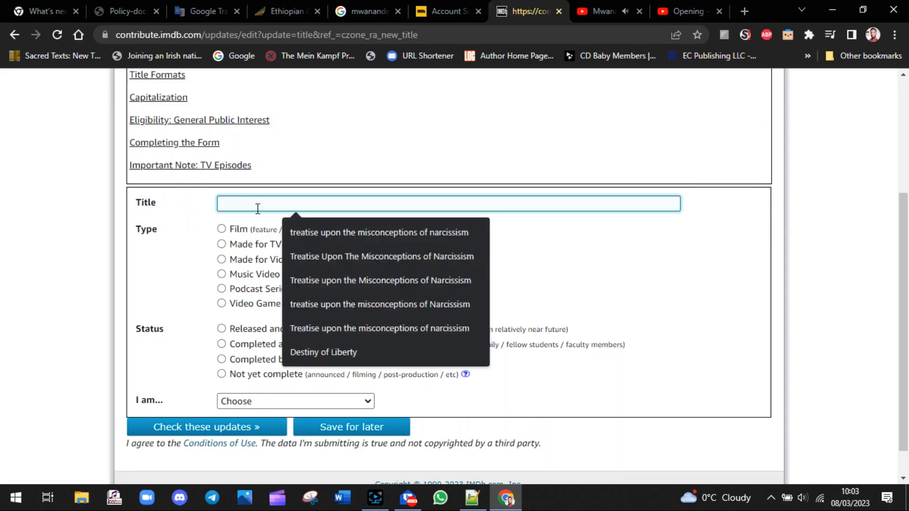
{"action": "type", "text": "Sinless"}
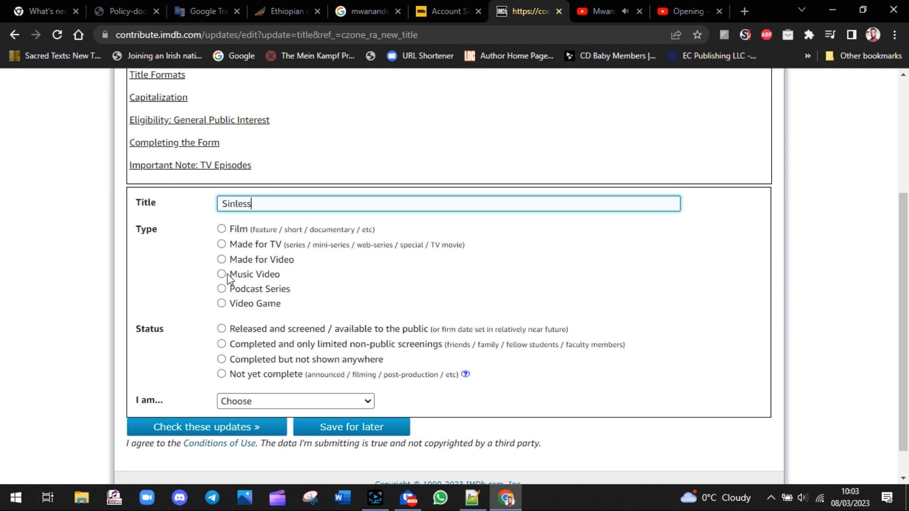
Set the type to Music Video, the status to Released and the submitter role to producer/director/writer, and save the update for later
{"action": "left_click", "coordinate": [228, 275]}
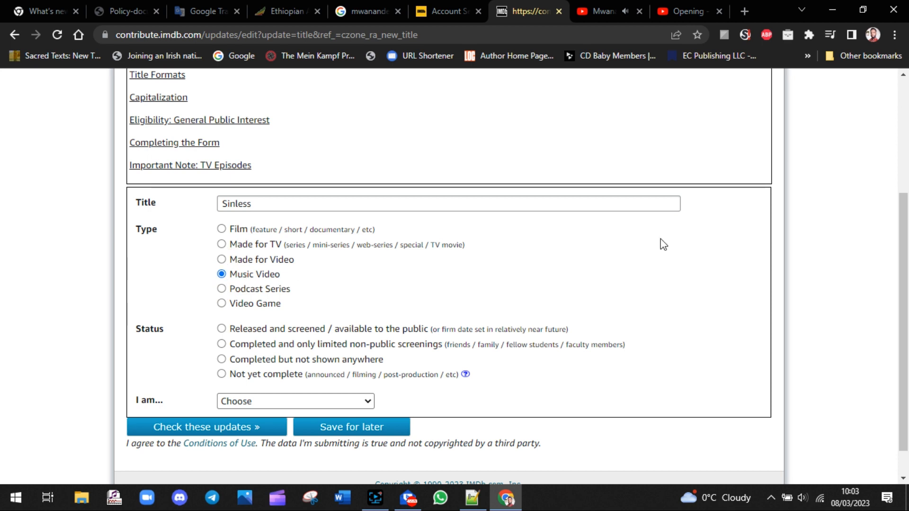
{"action": "scroll", "coordinate": [391, 324], "scroll_direction": "down", "scroll_amount": 1}
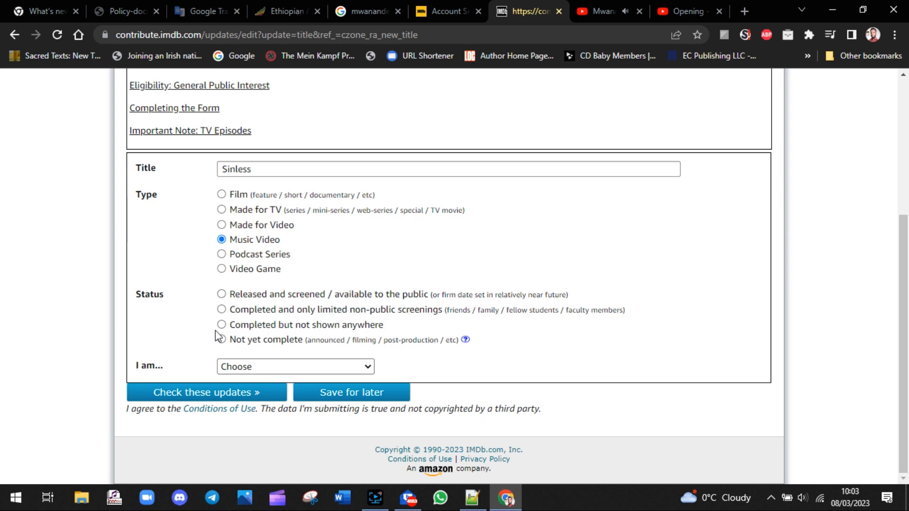
{"action": "left_click", "coordinate": [222, 295]}
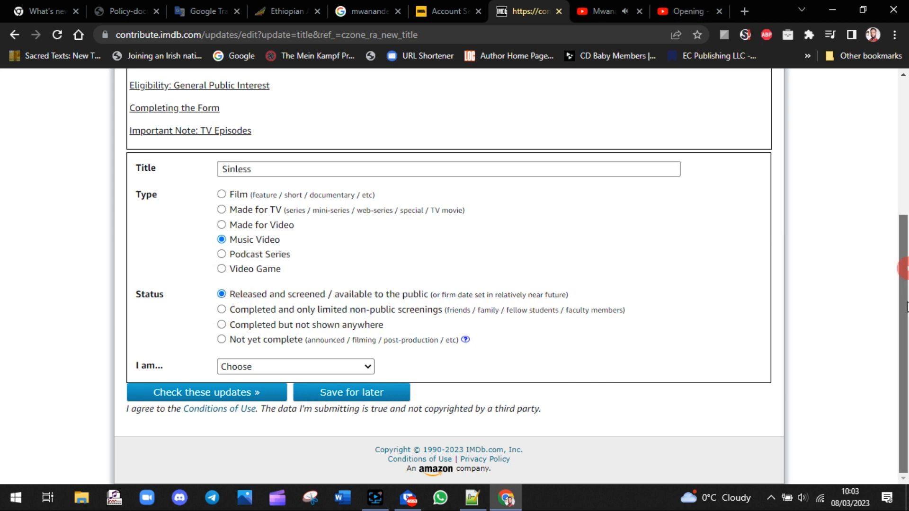
{"action": "left_click", "coordinate": [363, 366]}
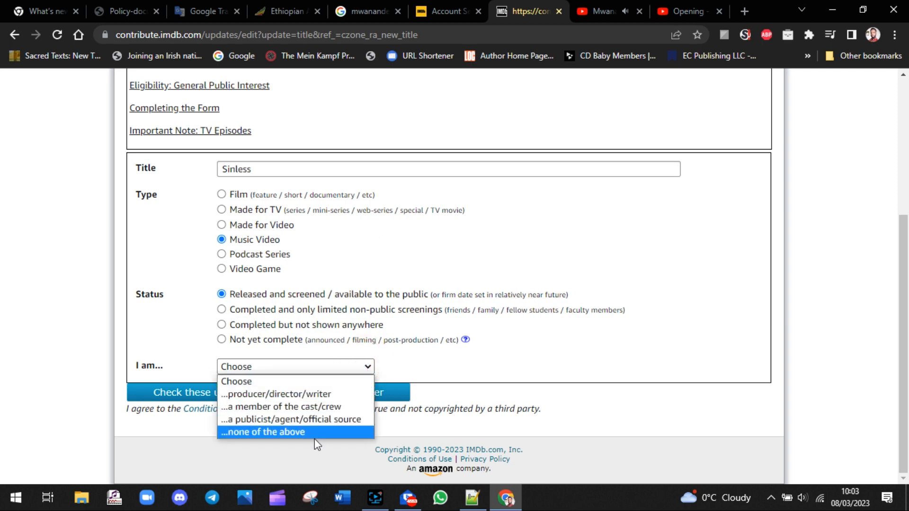
{"action": "left_click", "coordinate": [329, 395]}
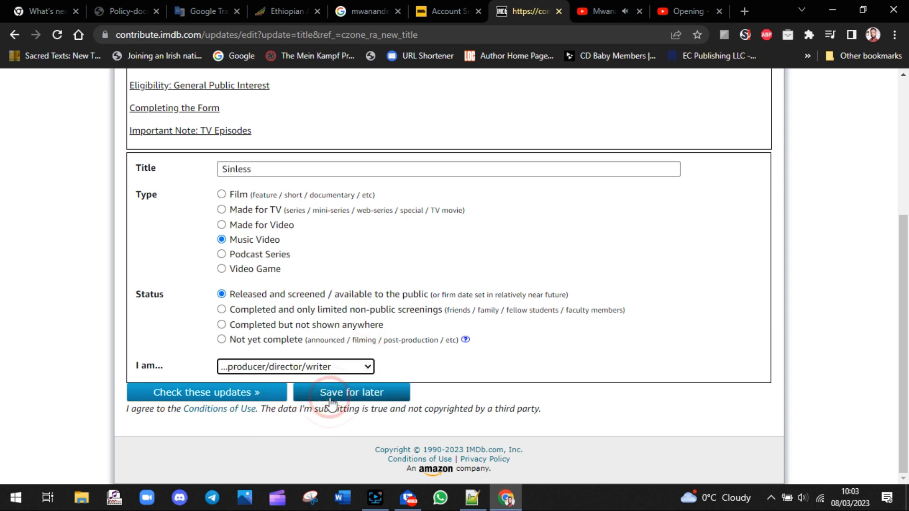
{"action": "left_click", "coordinate": [370, 395]}
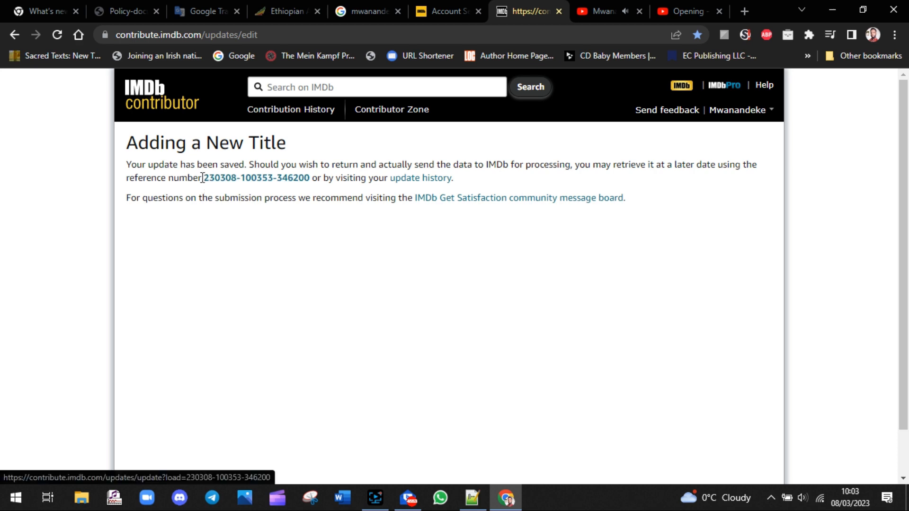
Point out the saved update's reference number and go back to the new-title form
{"action": "left_click_drag", "start_coordinate": [204, 179], "coordinate": [320, 175]}
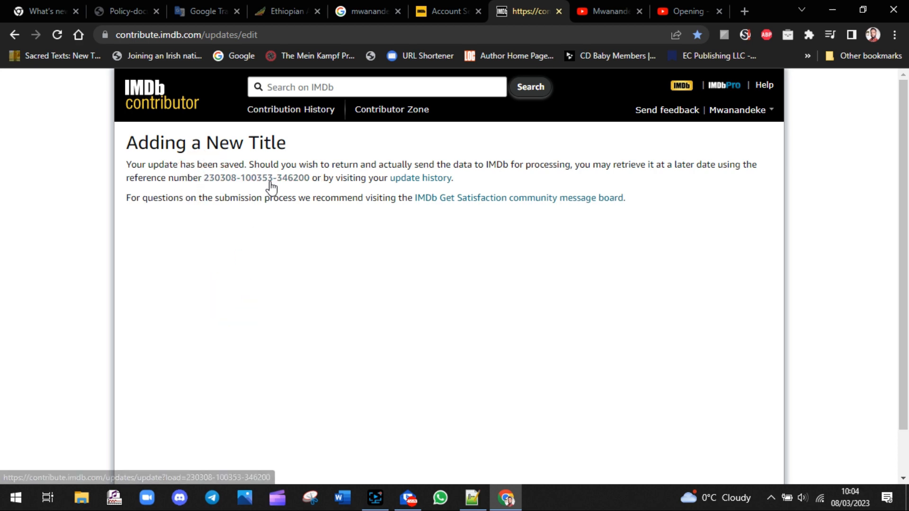
{"action": "left_click", "coordinate": [15, 35]}
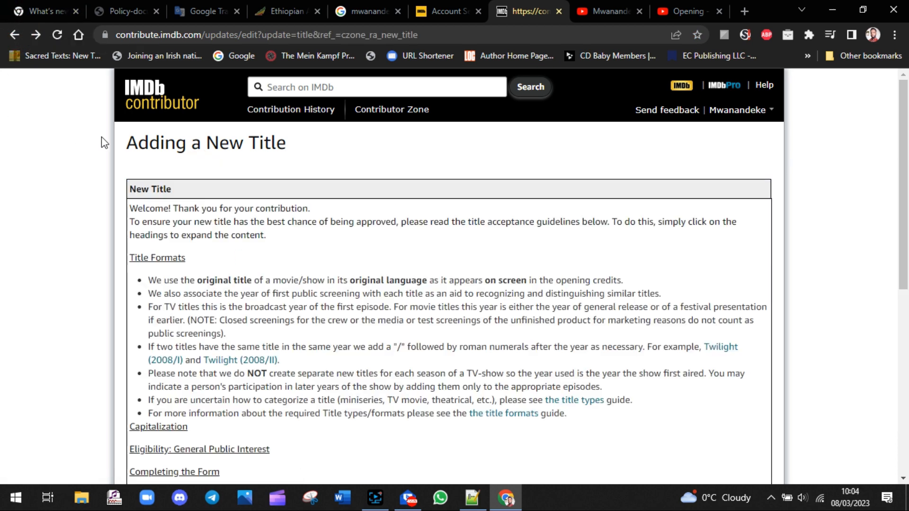
{"action": "left_click_drag", "start_coordinate": [904, 178], "coordinate": [905, 345]}
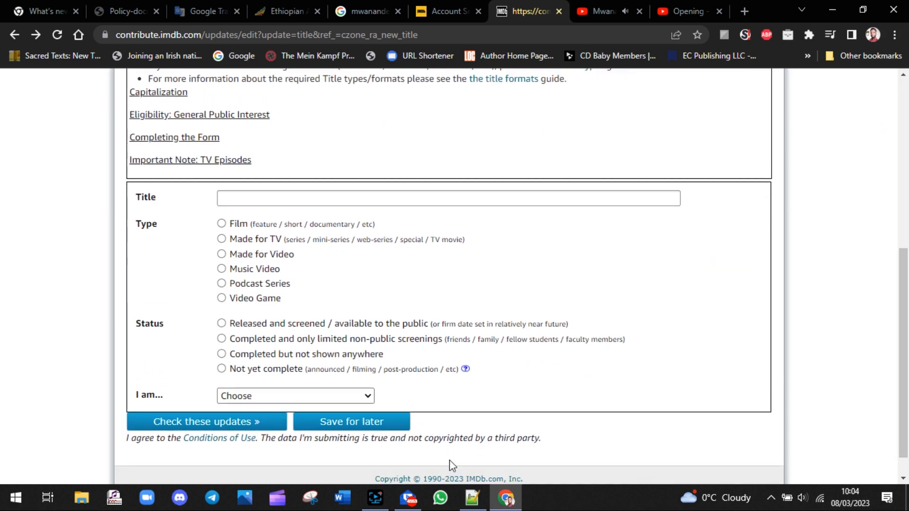
{"action": "left_click", "coordinate": [385, 500]}
{"action": "left_click", "coordinate": [467, 354]}
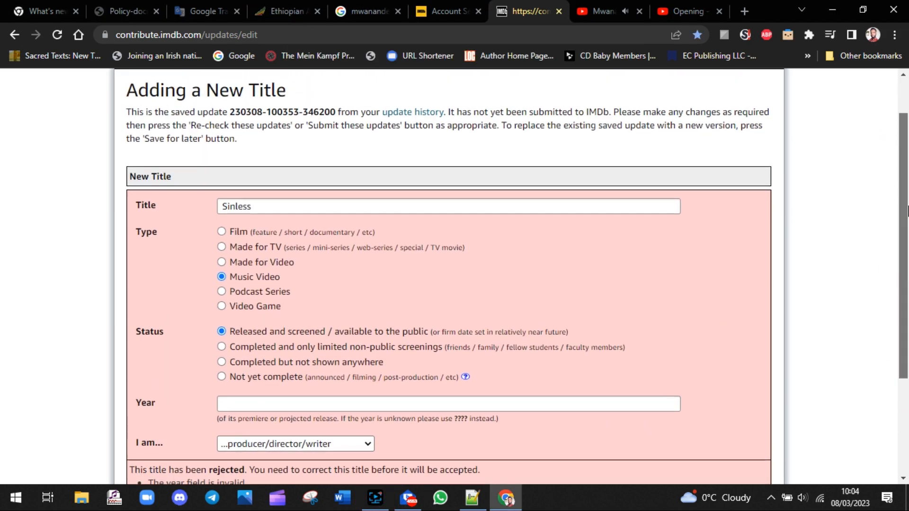
Review the saved Sinless update, including its reference number, title, type, status and empty Year field
{"action": "left_click_drag", "start_coordinate": [905, 209], "coordinate": [906, 178]}
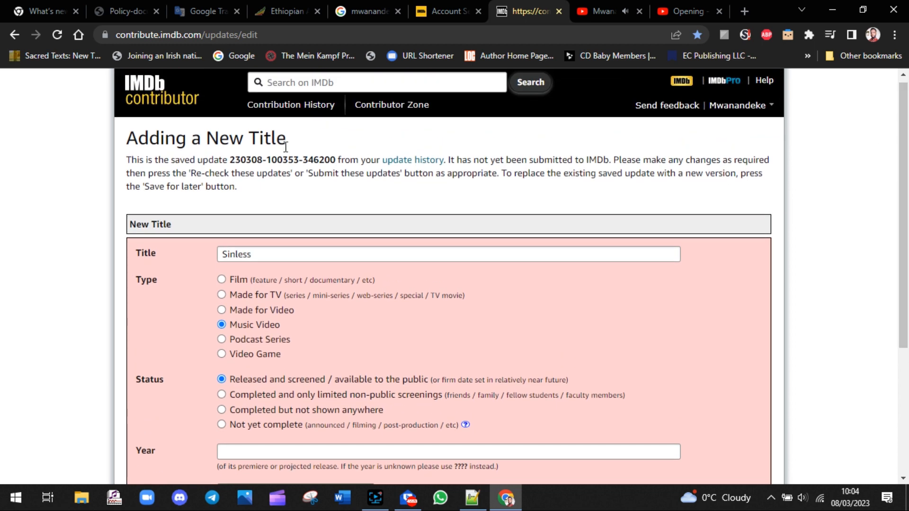
{"action": "left_click_drag", "start_coordinate": [286, 146], "coordinate": [345, 156]}
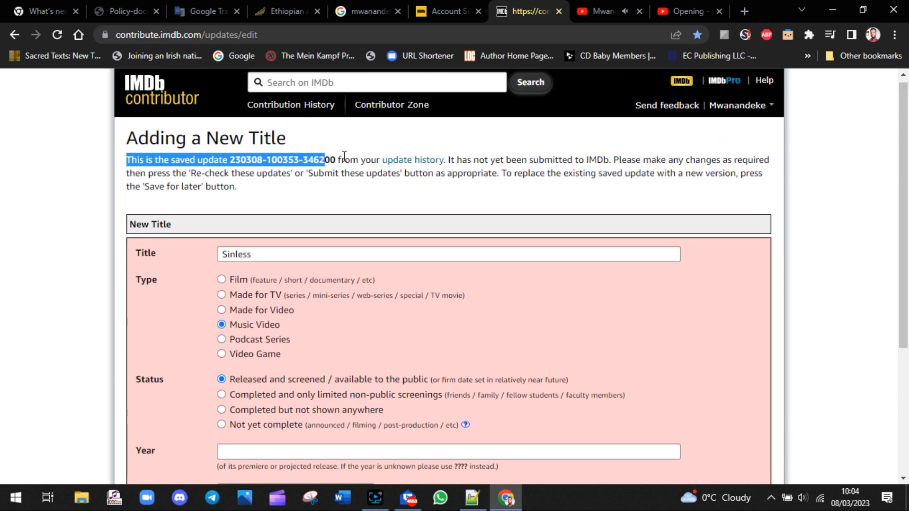
{"action": "left_click_drag", "start_coordinate": [275, 255], "coordinate": [166, 258]}
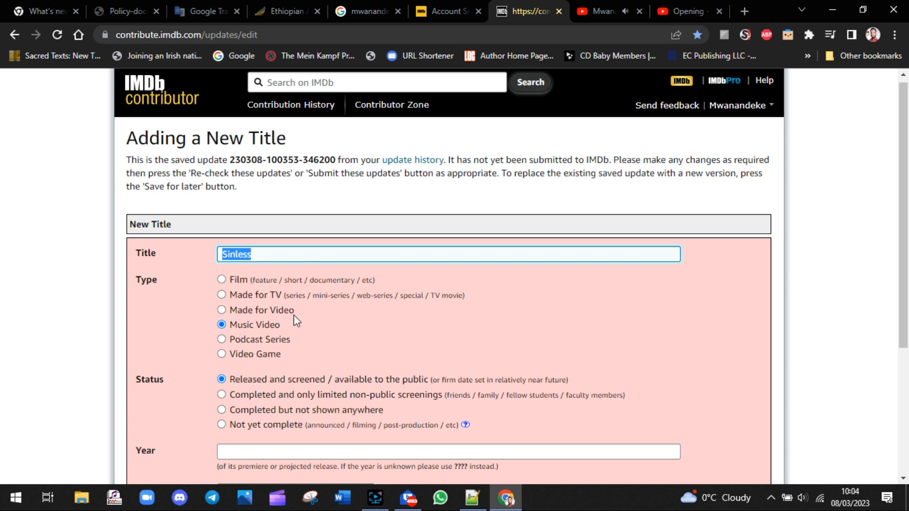
{"action": "scroll", "coordinate": [809, 323], "scroll_direction": "down", "scroll_amount": 3}
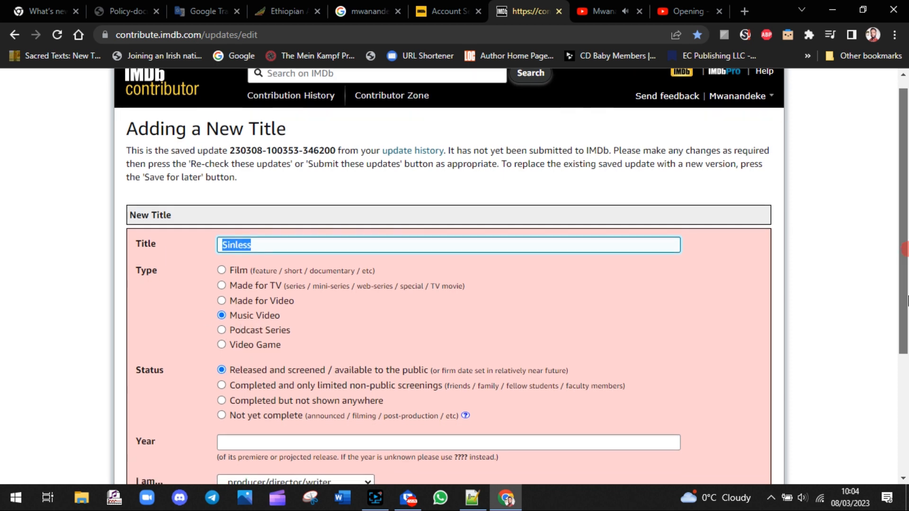
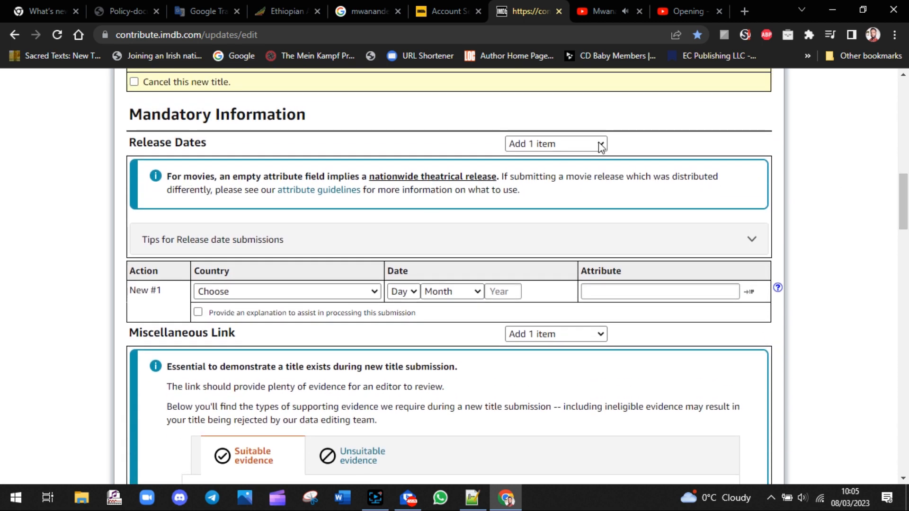
Set the country of the first Release Dates entry to Ireland
{"action": "left_click_drag", "start_coordinate": [904, 198], "coordinate": [904, 211]}
{"action": "left_click", "coordinate": [377, 191]}
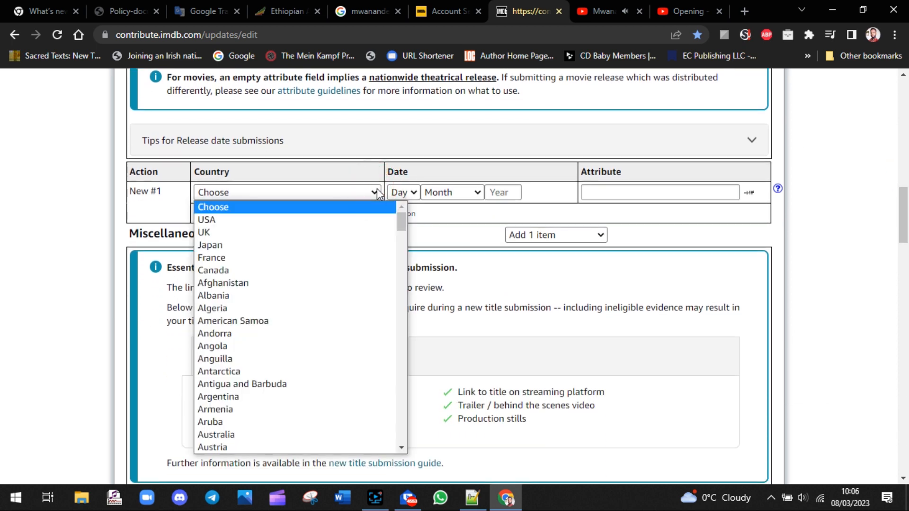
{"action": "type", "text": "ire"}
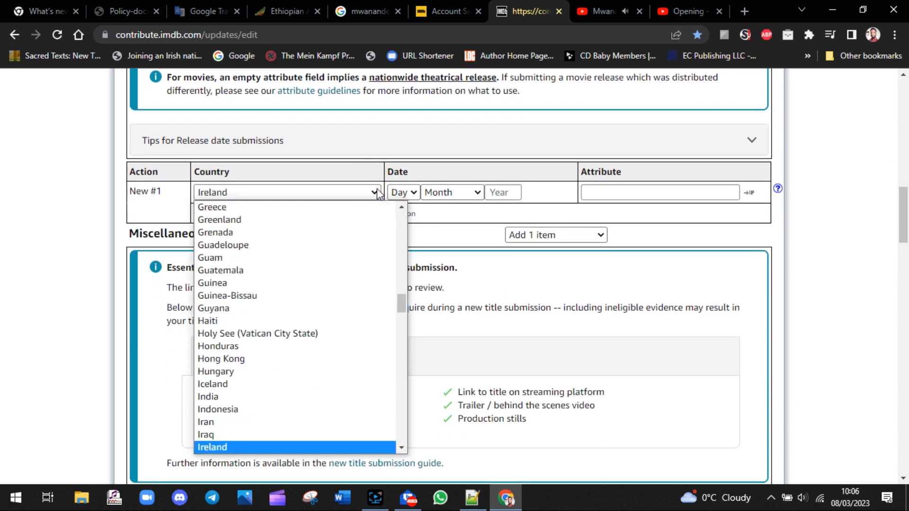
{"action": "key", "text": "Return"}
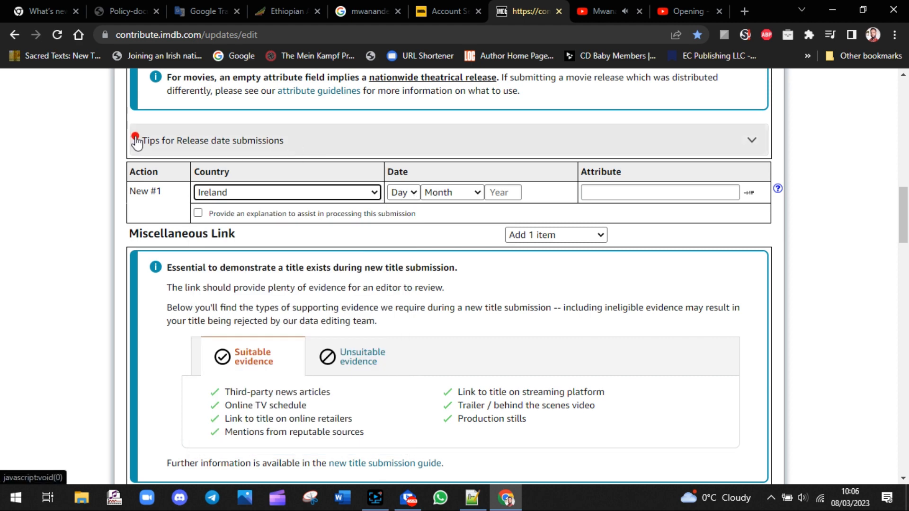
{"action": "left_click_drag", "start_coordinate": [142, 141], "coordinate": [229, 147]}
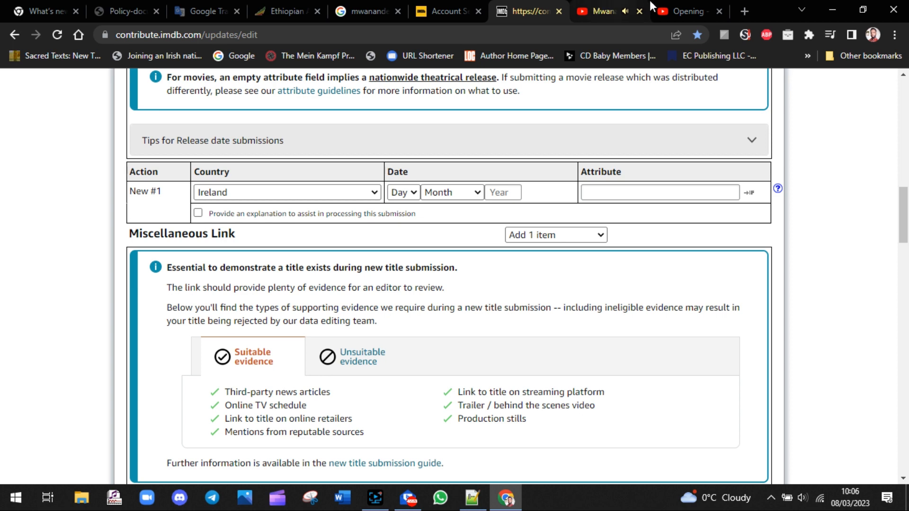
Look up the Sinless album's release date in its YouTube description and return to the IMDb form
{"action": "left_click", "coordinate": [669, 19]}
{"action": "left_click", "coordinate": [179, 394]}
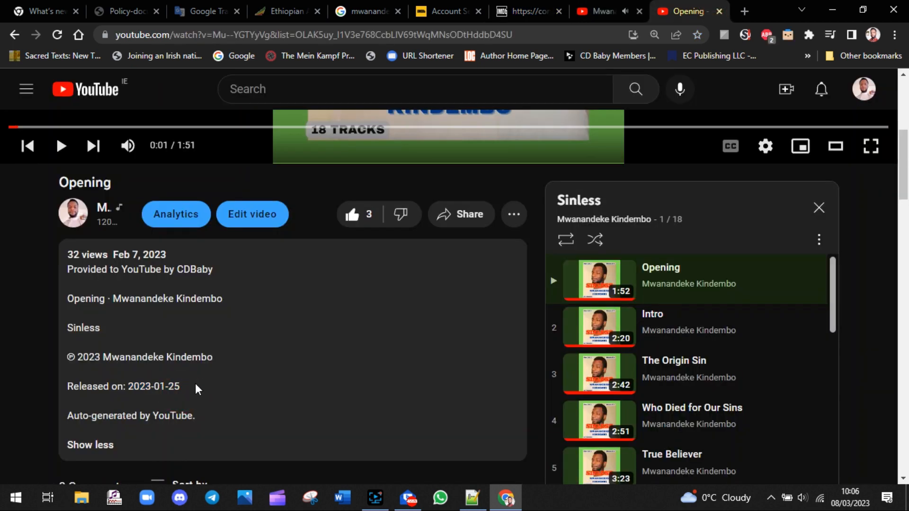
{"action": "left_click", "coordinate": [528, 11]}
Set the Irish release date to 25 January 2023
{"action": "left_click", "coordinate": [409, 193]}
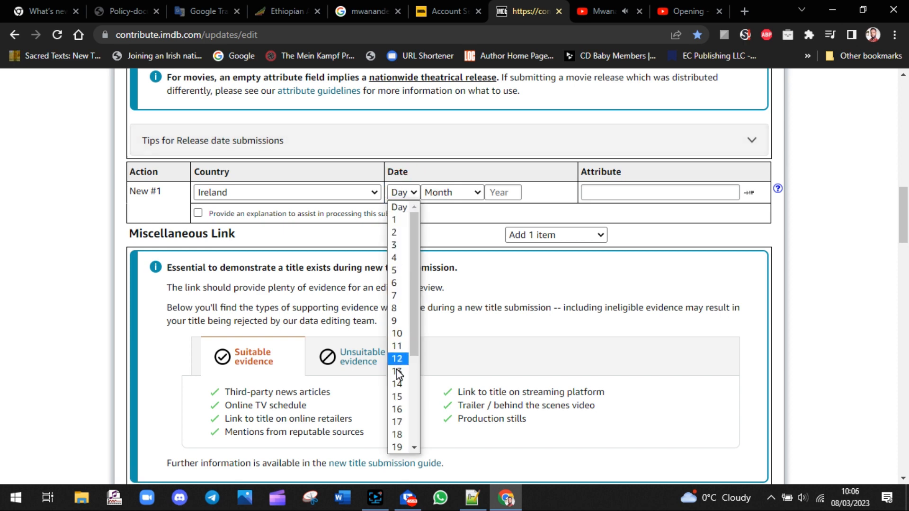
{"action": "scroll", "coordinate": [416, 384], "scroll_direction": "down", "scroll_amount": 2}
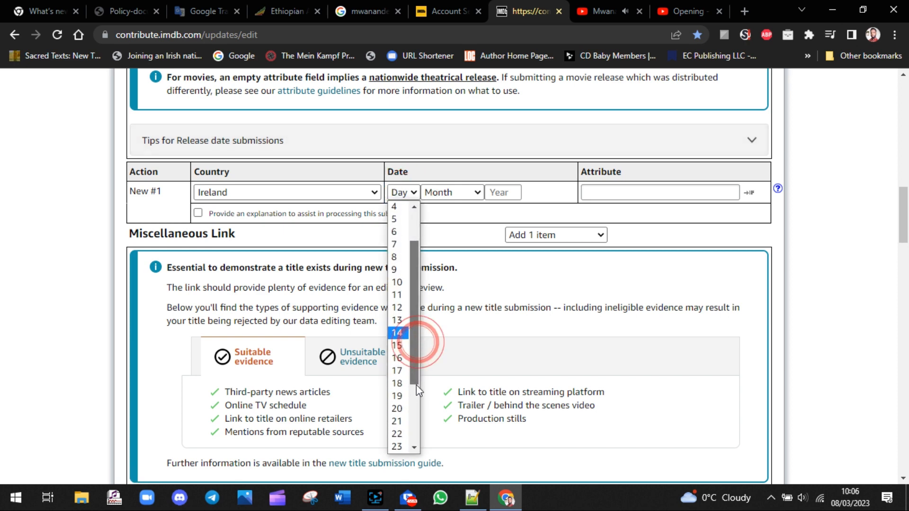
{"action": "left_click", "coordinate": [399, 442]}
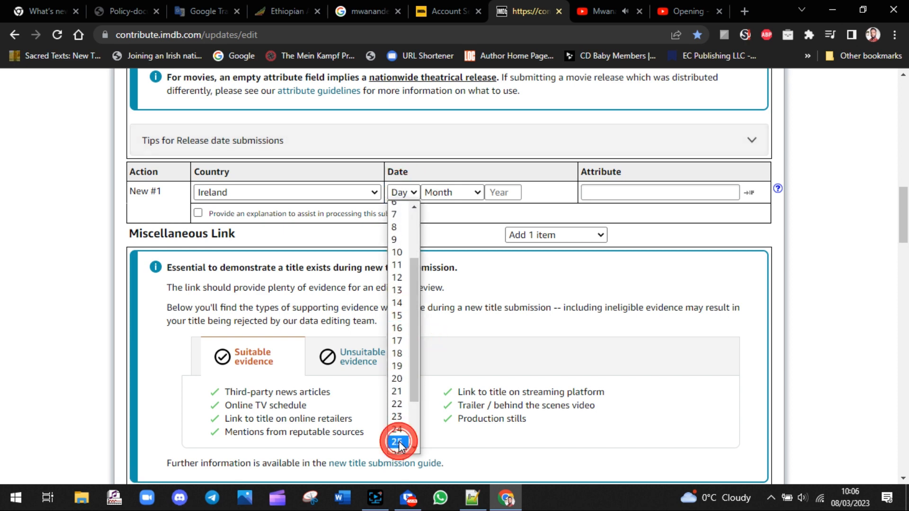
{"action": "left_click", "coordinate": [467, 192]}
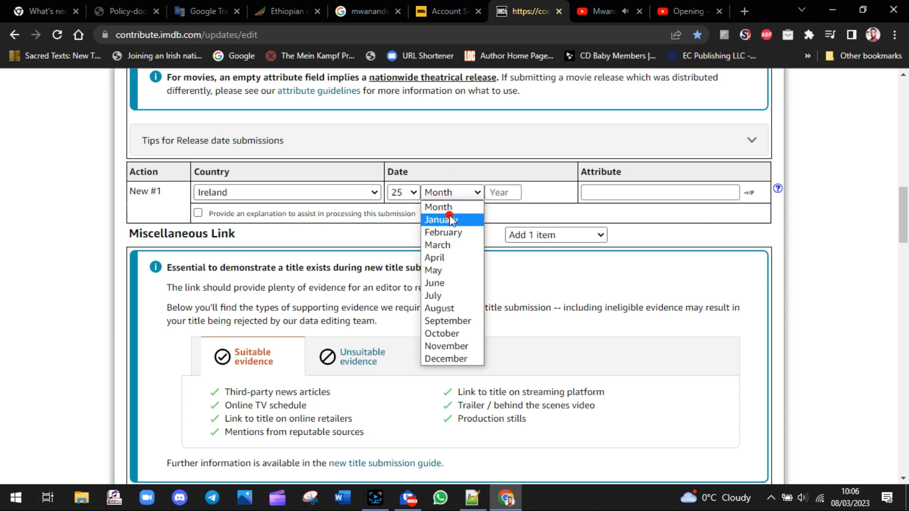
{"action": "left_click", "coordinate": [449, 219]}
{"action": "left_click", "coordinate": [493, 192]}
{"action": "type", "text": "2023"}
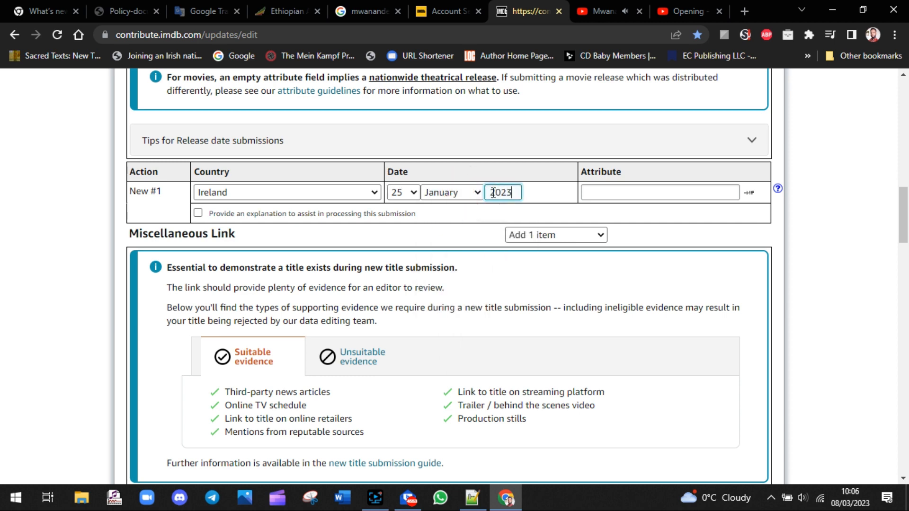
{"action": "left_click", "coordinate": [379, 487]}
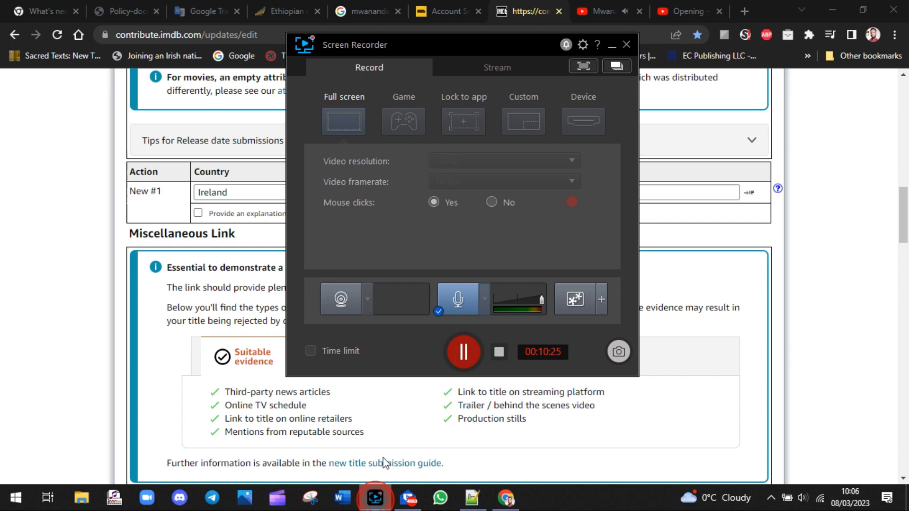
{"action": "left_click", "coordinate": [459, 348]}
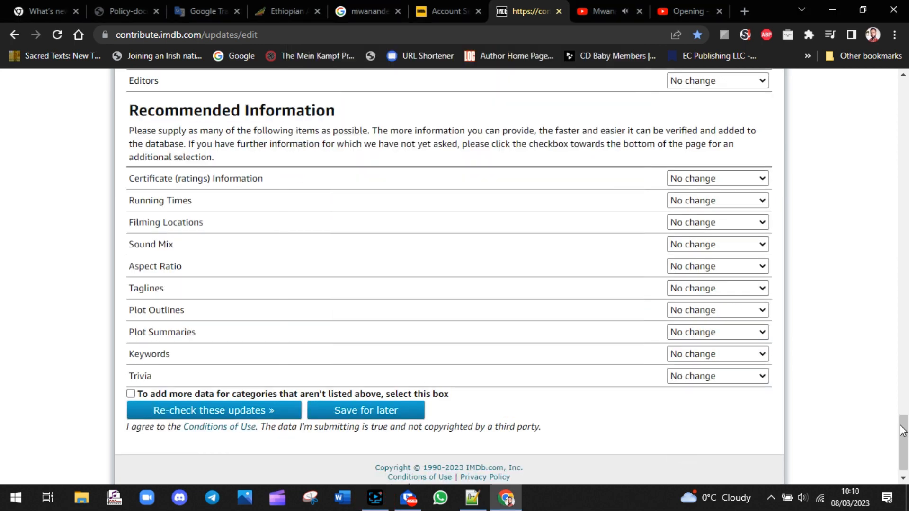
Review the Title, Type, Status, Year and contributor role in the New Title section of the Sinless update
{"action": "left_click_drag", "start_coordinate": [903, 431], "coordinate": [904, 98]}
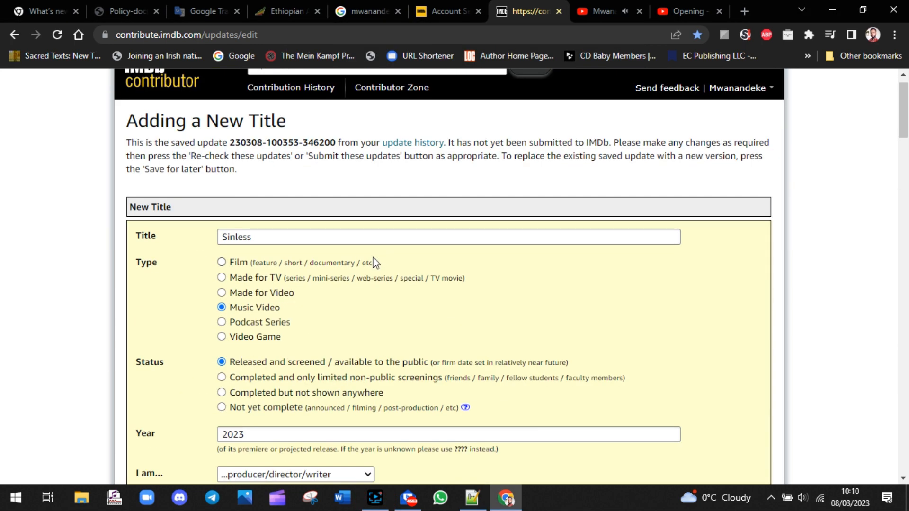
{"action": "key", "text": "Tab"}
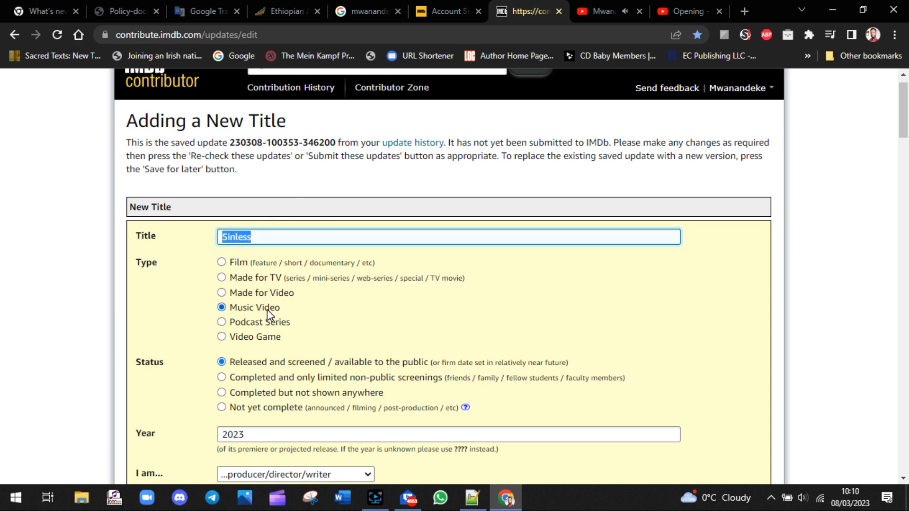
{"action": "scroll", "coordinate": [537, 84], "scroll_direction": "down", "scroll_amount": 5}
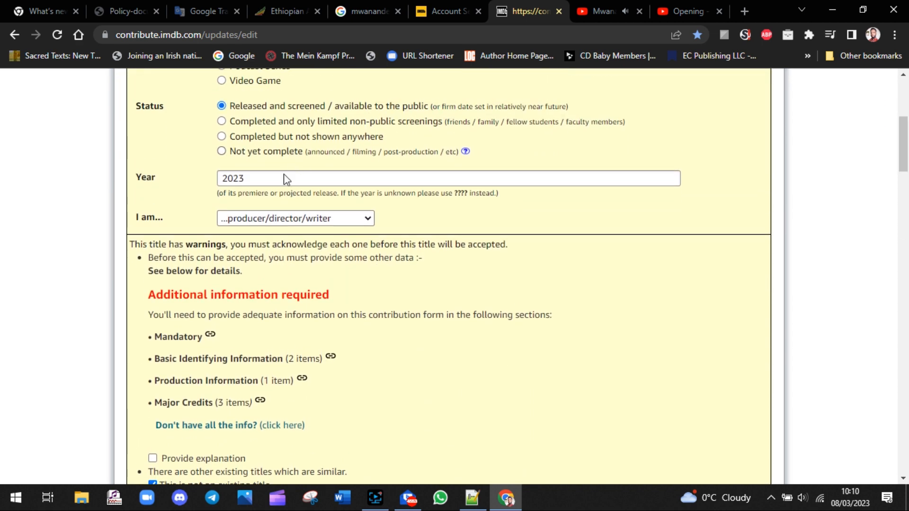
{"action": "key", "text": "Tab"}
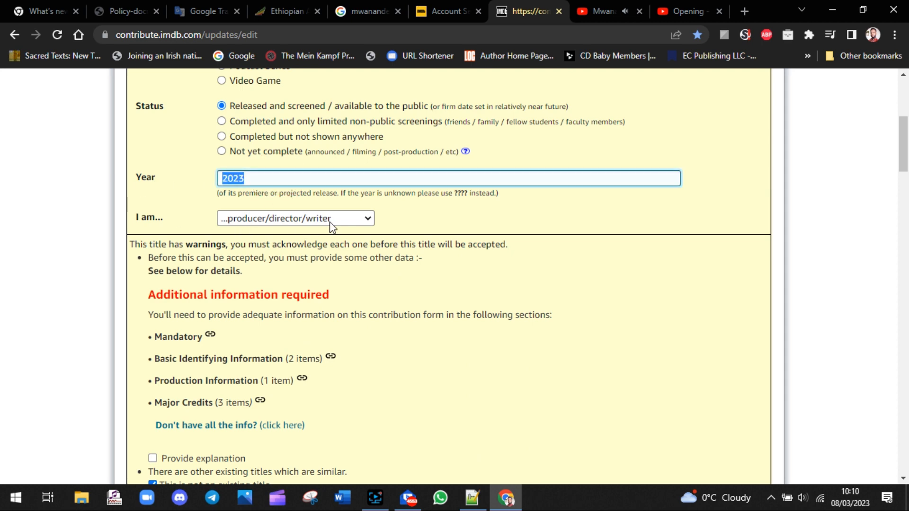
{"action": "left_click", "coordinate": [906, 186]}
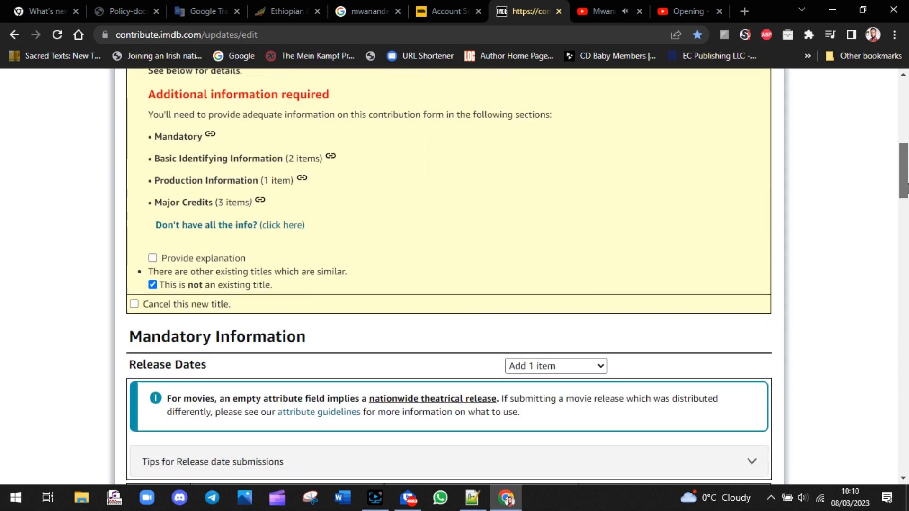
Review the Mandatory Information entries, covering the Release Dates item and the Miscellaneous Link URL and description
{"action": "left_click_drag", "start_coordinate": [908, 203], "coordinate": [908, 215]}
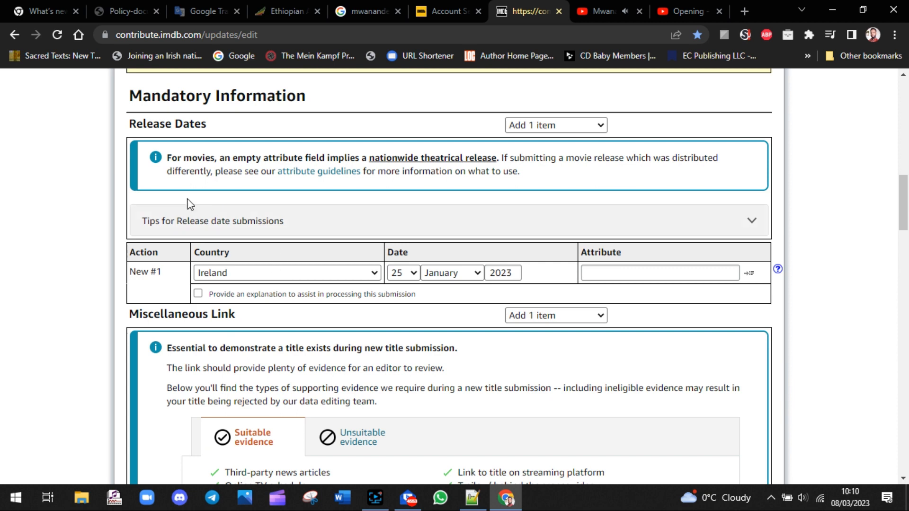
{"action": "left_click_drag", "start_coordinate": [318, 102], "coordinate": [127, 97]}
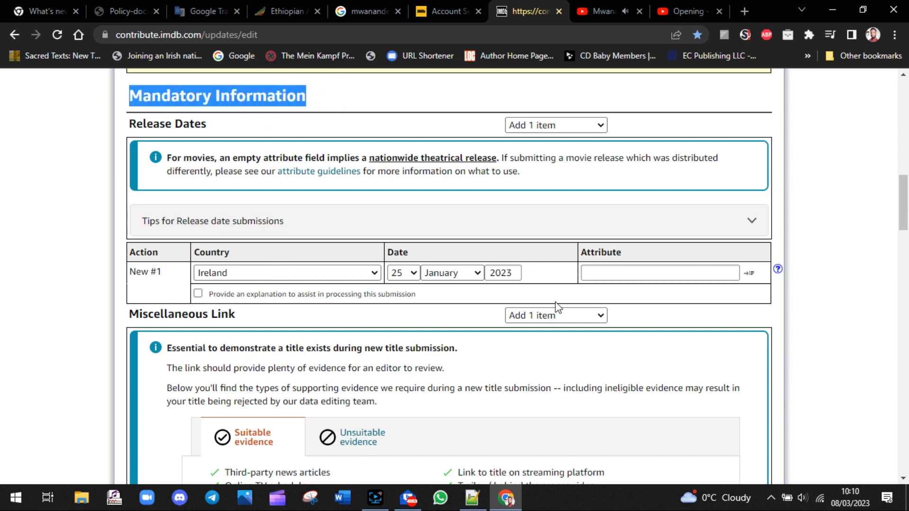
{"action": "left_click", "coordinate": [599, 126]}
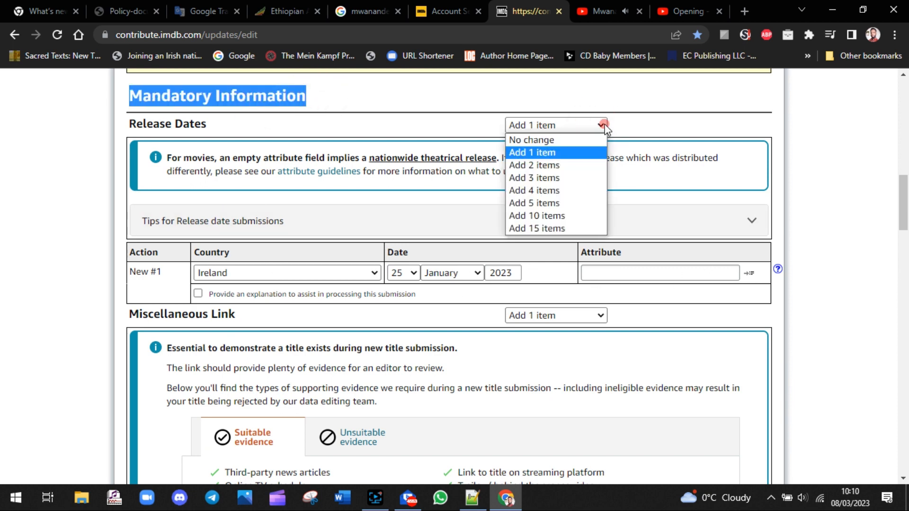
{"action": "left_click", "coordinate": [603, 126]}
{"action": "left_click", "coordinate": [905, 208]}
{"action": "left_click_drag", "start_coordinate": [905, 208], "coordinate": [905, 243]}
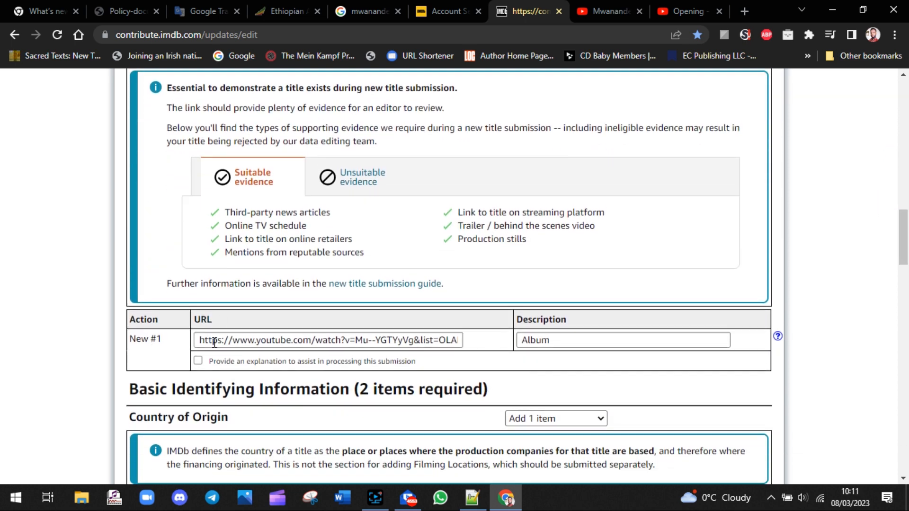
{"action": "left_click", "coordinate": [429, 346]}
{"action": "left_click", "coordinate": [611, 343]}
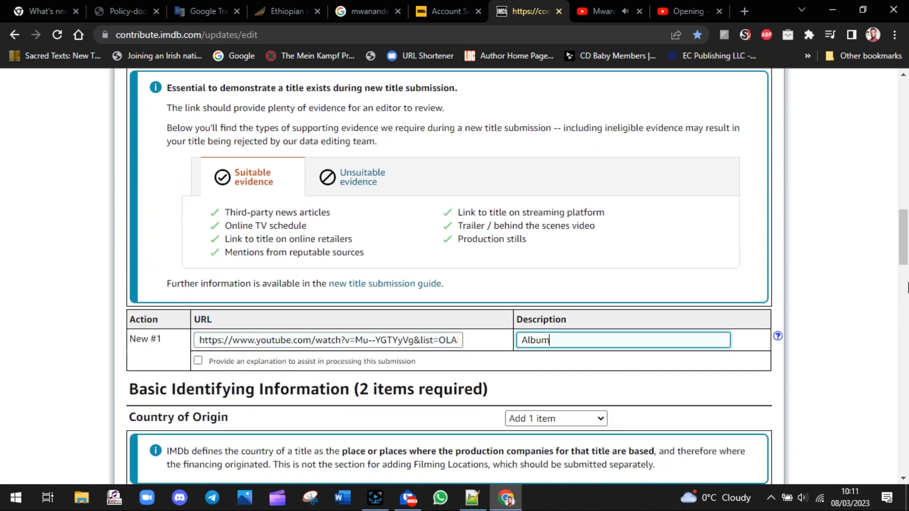
{"action": "left_click", "coordinate": [905, 235]}
{"action": "left_click_drag", "start_coordinate": [905, 236], "coordinate": [905, 266]}
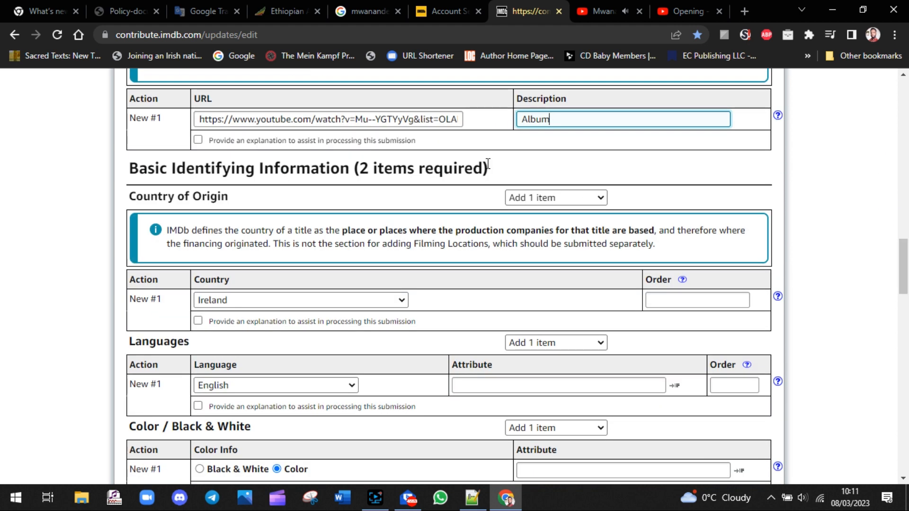
Review the Basic Identifying Information entries for Country of Origin, Languages, Color and Genres
{"action": "left_click_drag", "start_coordinate": [488, 166], "coordinate": [81, 173]}
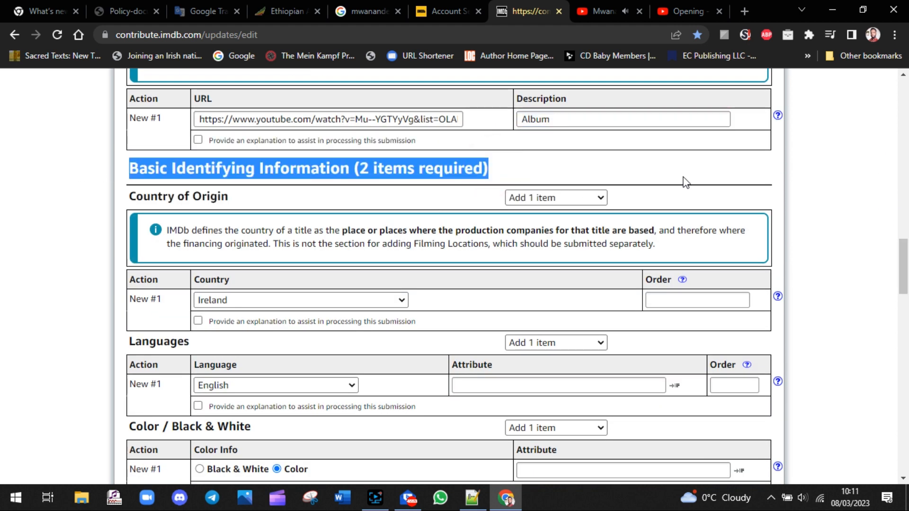
{"action": "left_click", "coordinate": [630, 199]}
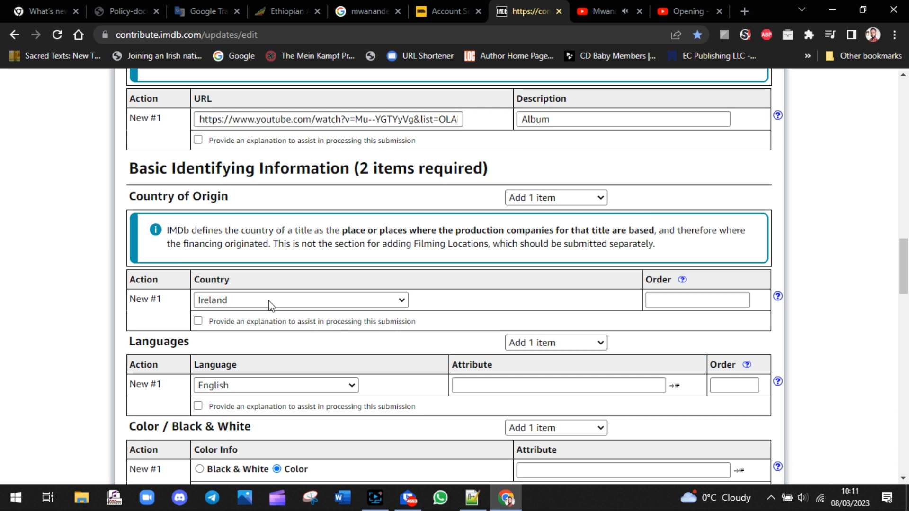
{"action": "left_click_drag", "start_coordinate": [239, 195], "coordinate": [105, 201]}
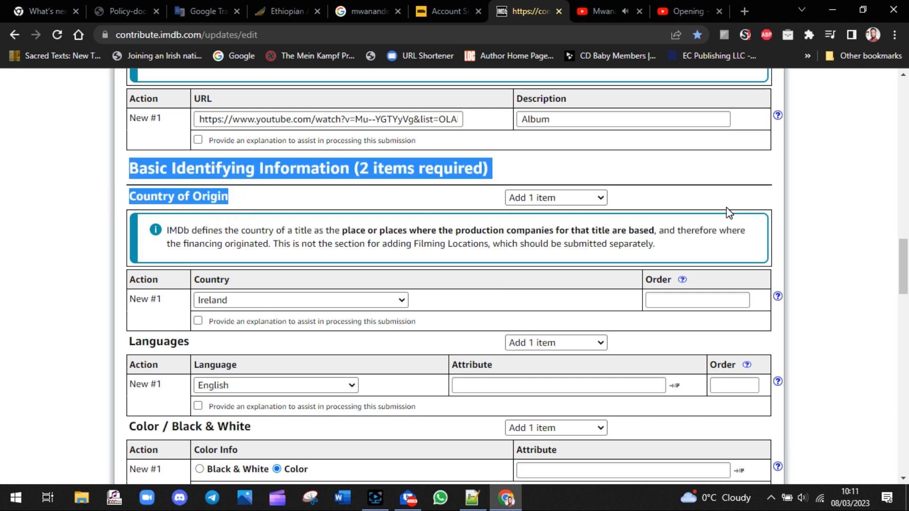
{"action": "scroll", "coordinate": [898, 265], "scroll_direction": "down", "scroll_amount": 5}
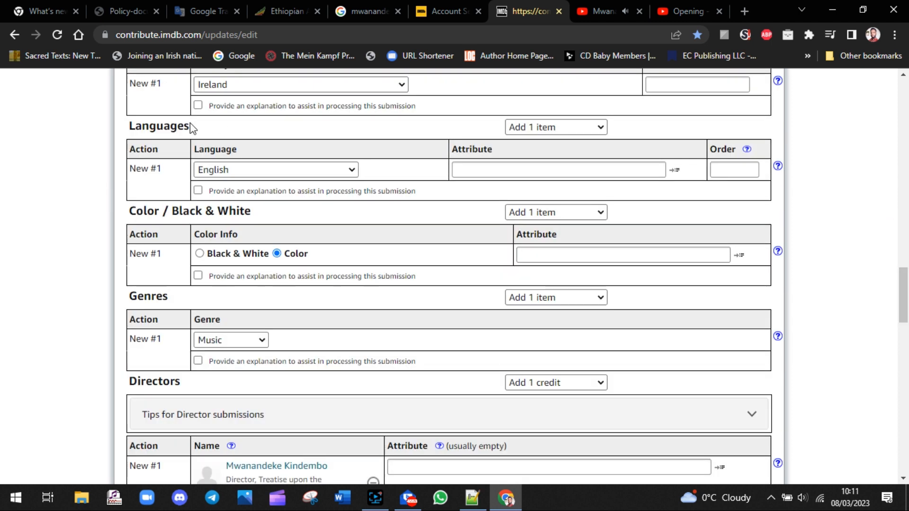
{"action": "left_click_drag", "start_coordinate": [197, 128], "coordinate": [87, 136]}
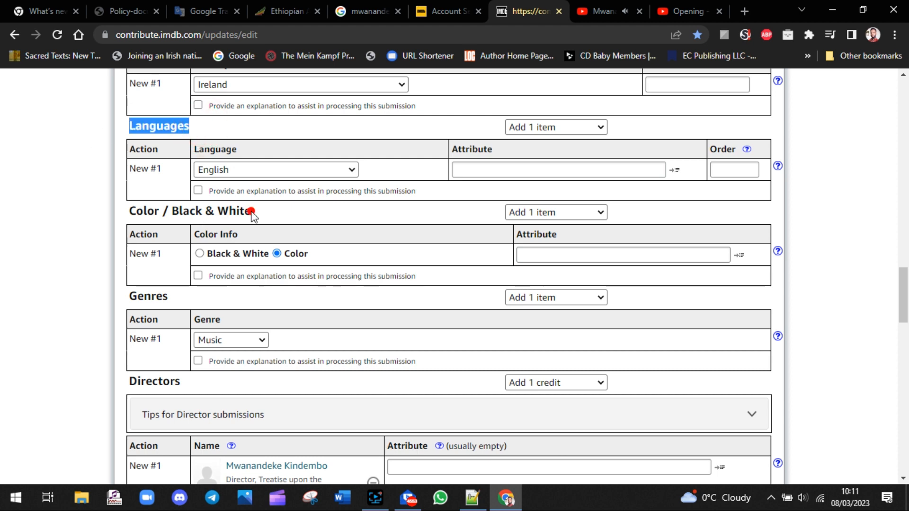
{"action": "left_click_drag", "start_coordinate": [251, 215], "coordinate": [122, 212]}
{"action": "left_click_drag", "start_coordinate": [187, 298], "coordinate": [126, 299]}
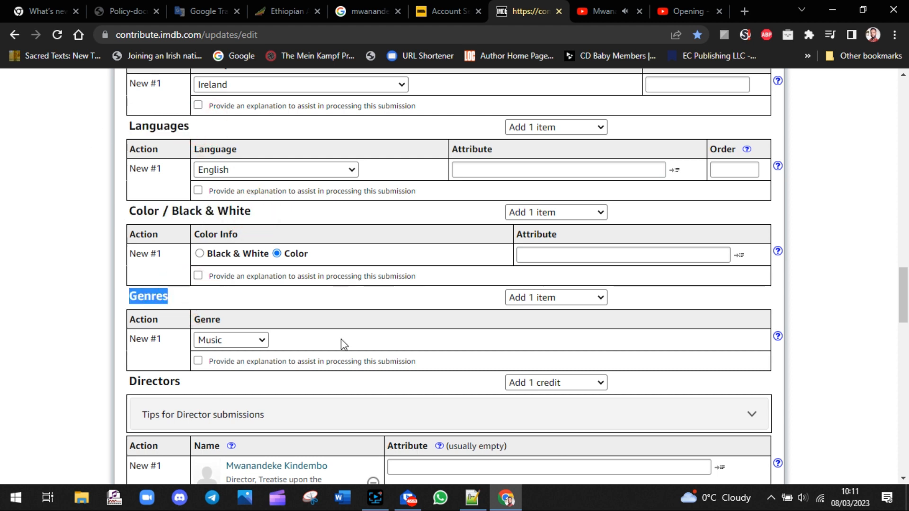
{"action": "left_click_drag", "start_coordinate": [904, 303], "coordinate": [906, 333]}
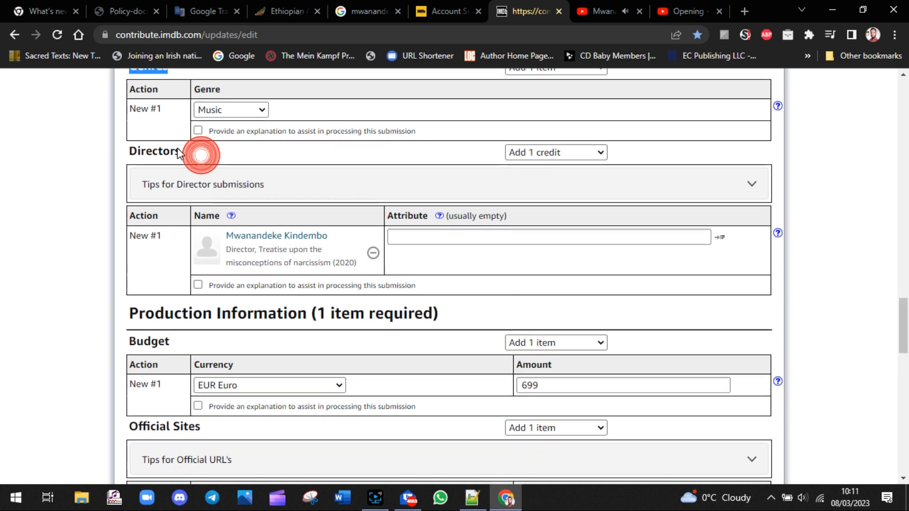
Remove the linked name from the Directors entry and select the same director again, leaving the attribute empty
{"action": "left_click_drag", "start_coordinate": [203, 152], "coordinate": [127, 152]}
{"action": "left_click", "coordinate": [373, 252]}
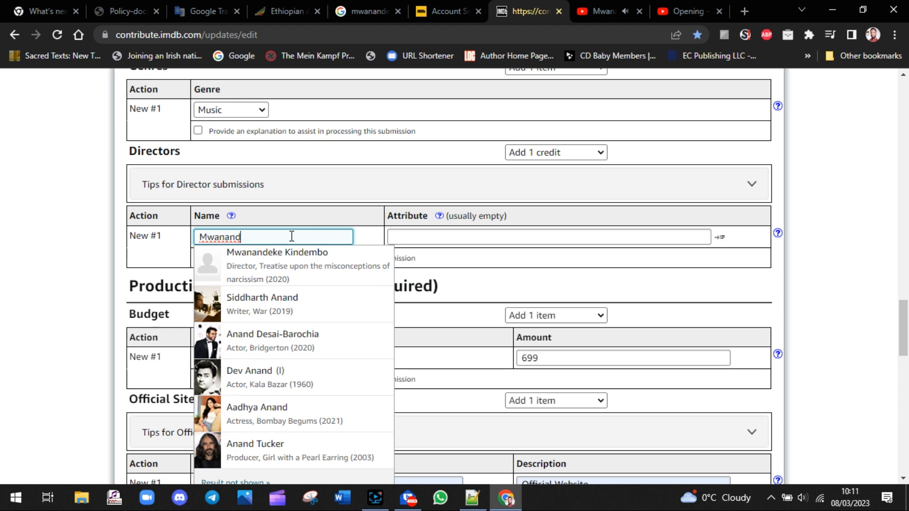
{"action": "type", "text": "e"}
{"action": "left_click", "coordinate": [277, 260]}
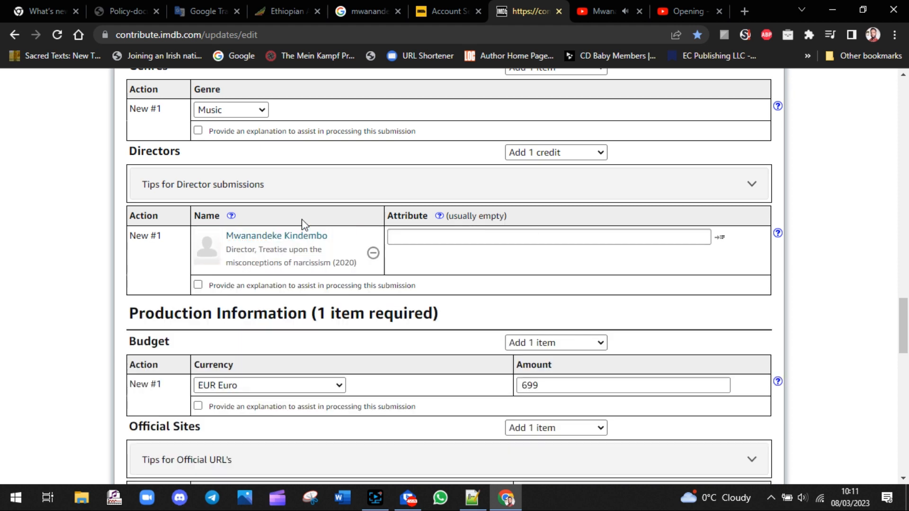
{"action": "left_click", "coordinate": [463, 236]}
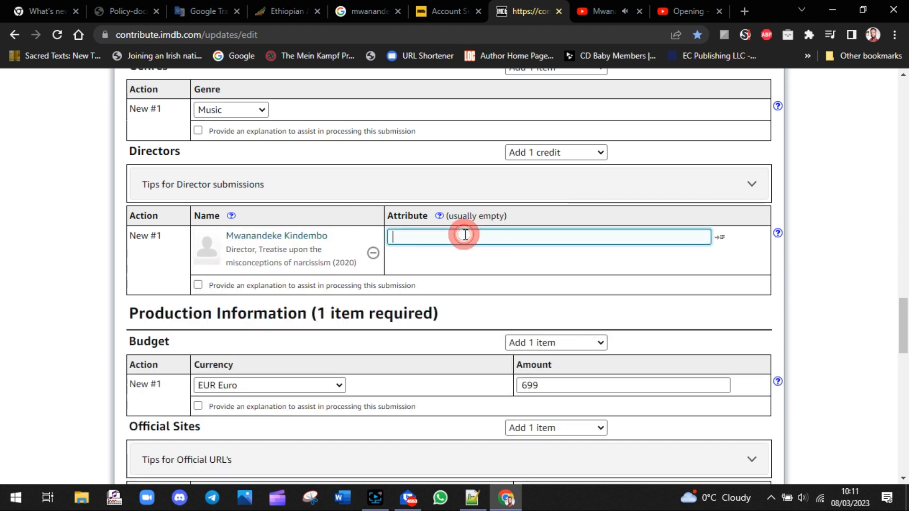
{"action": "left_click", "coordinate": [519, 213]}
{"action": "left_click", "coordinate": [868, 284]}
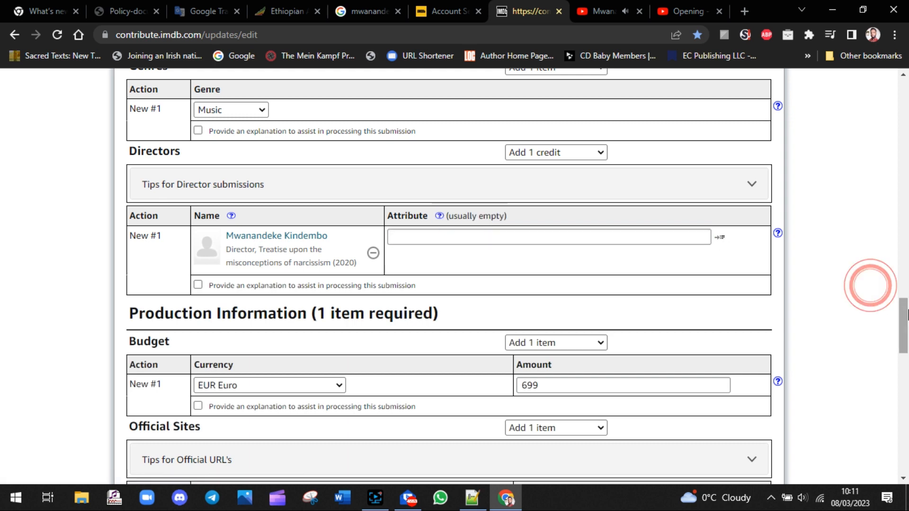
Review the Budget and Official Sites entries under Production Information
{"action": "left_click_drag", "start_coordinate": [902, 310], "coordinate": [905, 333]}
{"action": "left_click_drag", "start_coordinate": [445, 173], "coordinate": [168, 198]}
{"action": "left_click_drag", "start_coordinate": [111, 194], "coordinate": [210, 239]}
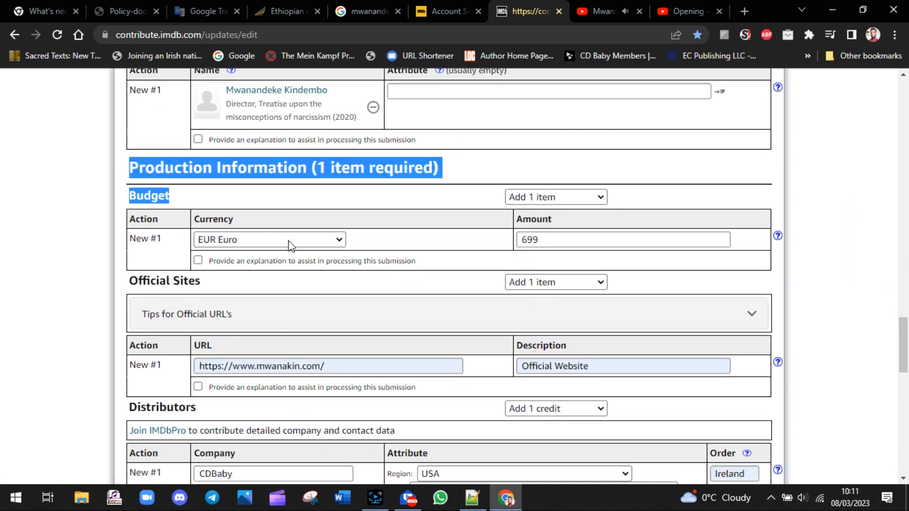
{"action": "scroll", "coordinate": [902, 346], "scroll_direction": "down", "scroll_amount": 3}
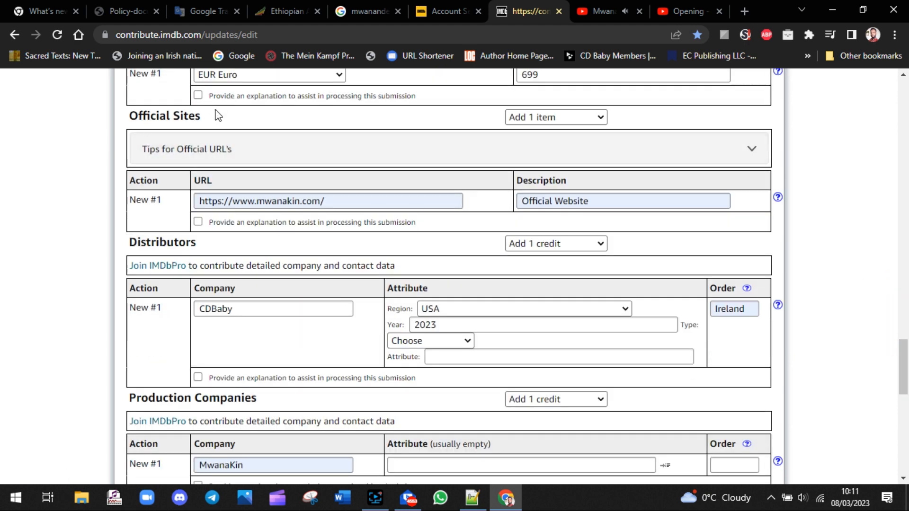
{"action": "left_click_drag", "start_coordinate": [216, 115], "coordinate": [92, 123]}
{"action": "triple_click", "coordinate": [333, 201]}
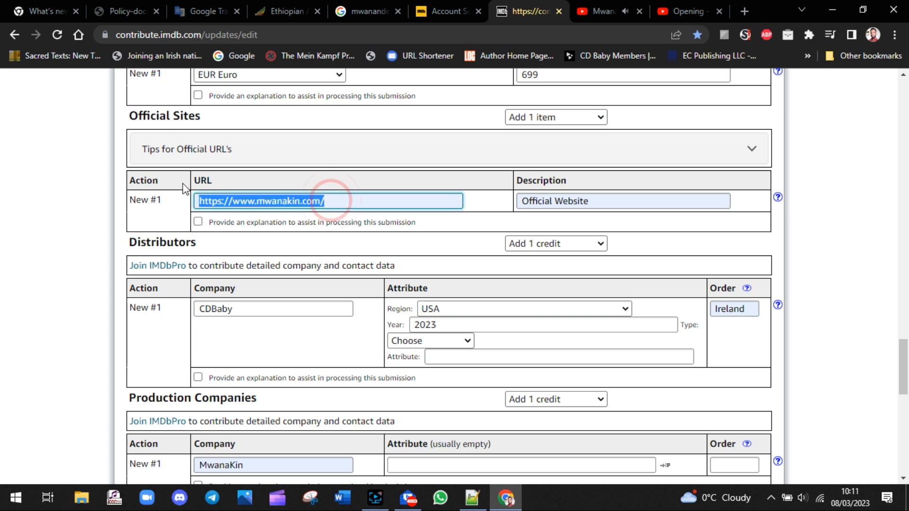
Check the distributor named in the Sinless album's YouTube description and return to the IMDb form
{"action": "scroll", "coordinate": [423, 249], "scroll_direction": "down", "scroll_amount": 3}
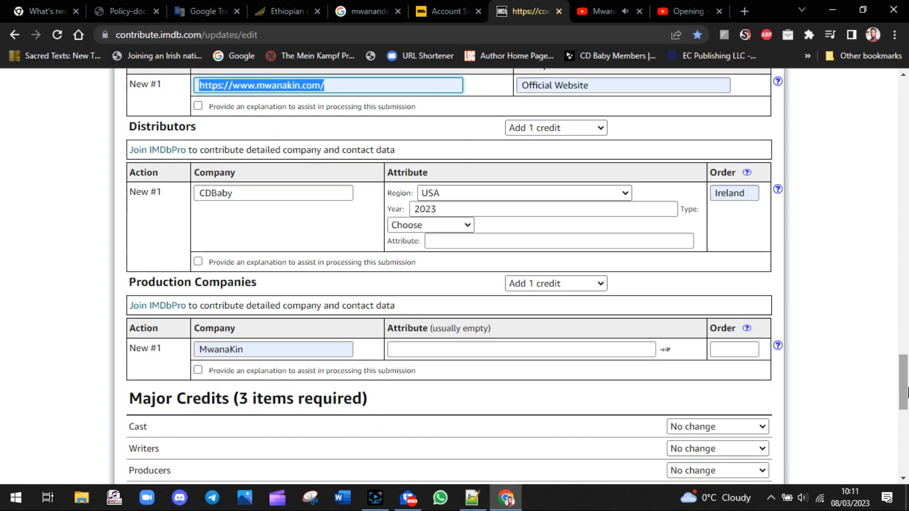
{"action": "double_click", "coordinate": [258, 171]}
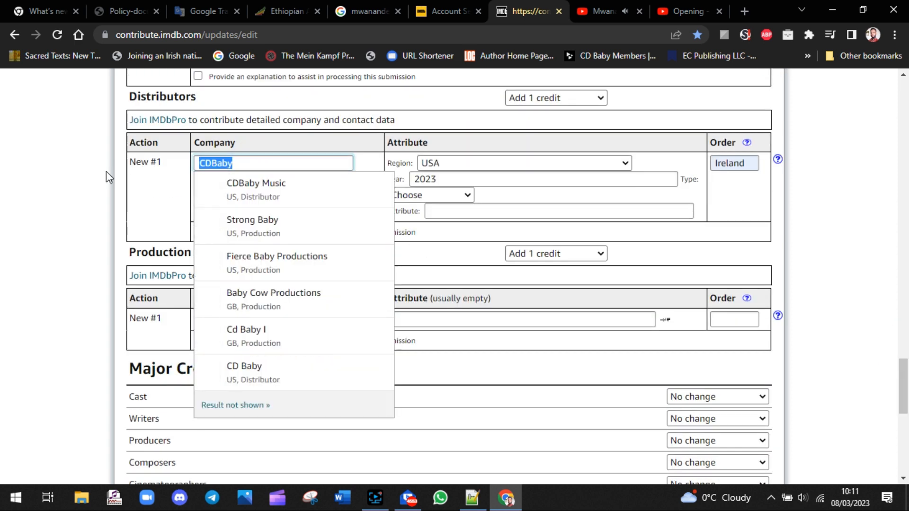
{"action": "left_click", "coordinate": [681, 5]}
{"action": "left_click", "coordinate": [204, 287]}
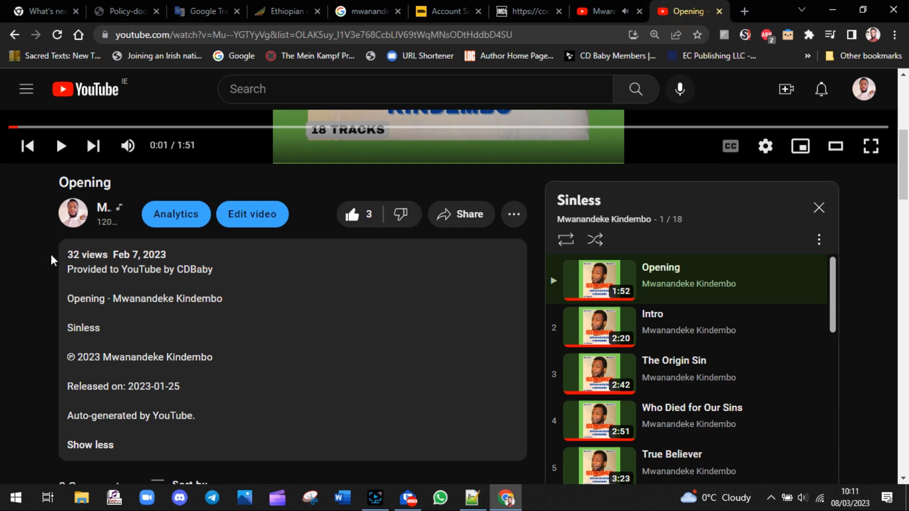
{"action": "left_click_drag", "start_coordinate": [67, 264], "coordinate": [6, 377]}
{"action": "left_click", "coordinate": [10, 369]}
{"action": "left_click_drag", "start_coordinate": [898, 198], "coordinate": [907, 153]}
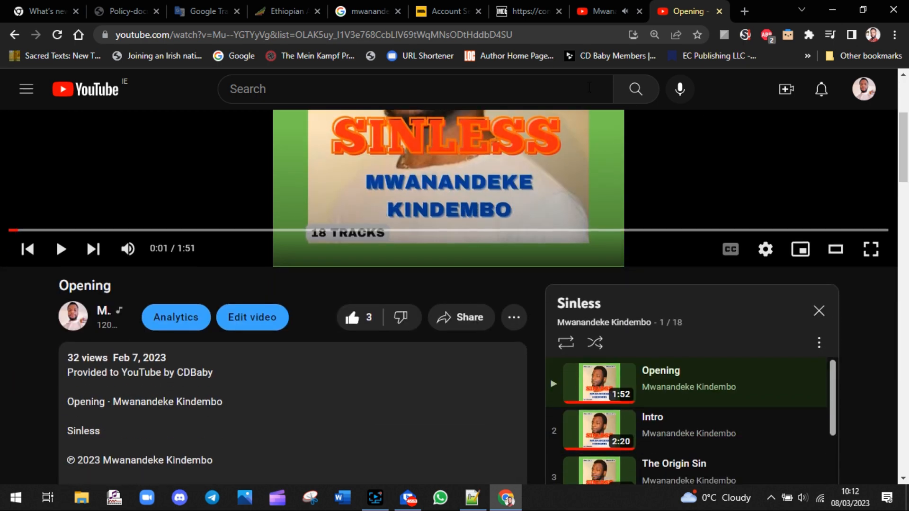
{"action": "left_click", "coordinate": [528, 10]}
Link the first Distributors entry to the existing company CDBaby Music
{"action": "left_click", "coordinate": [824, 283]}
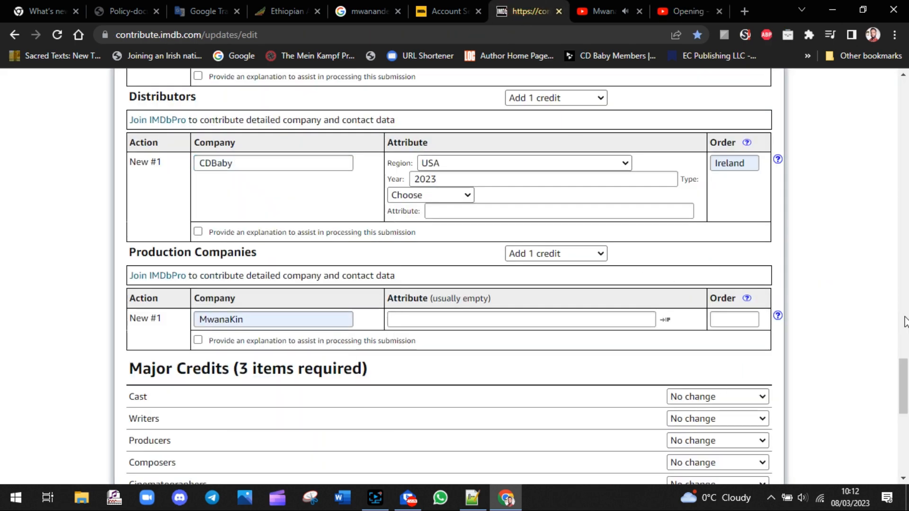
{"action": "left_click", "coordinate": [309, 163]}
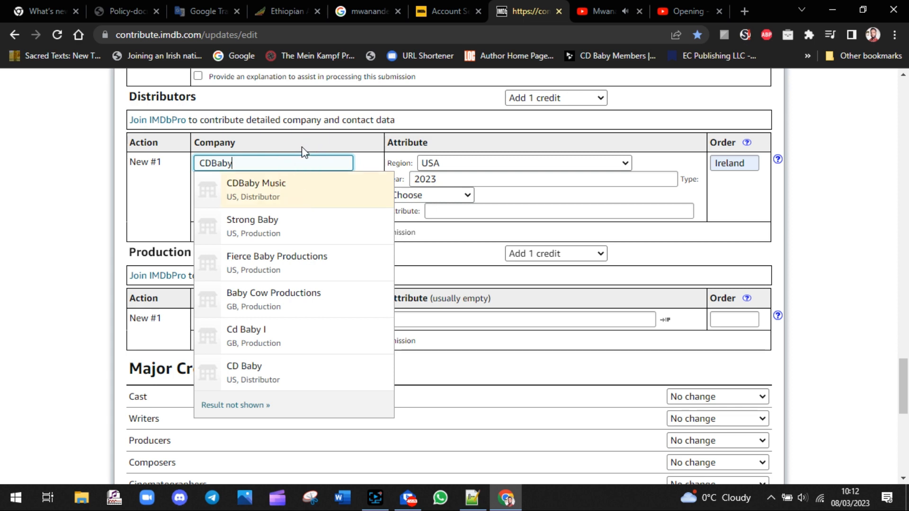
{"action": "key", "text": "Return"}
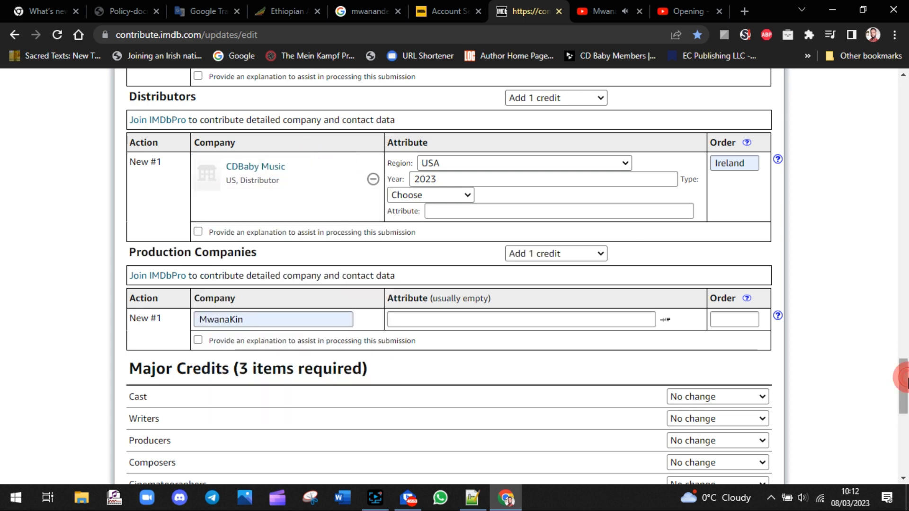
Review the Production Companies entry and its company suggestions without picking one, and view the Major Credits section
{"action": "scroll", "coordinate": [389, 325], "scroll_direction": "down", "scroll_amount": 3}
{"action": "left_click_drag", "start_coordinate": [267, 137], "coordinate": [116, 135]}
{"action": "left_click", "coordinate": [280, 194]}
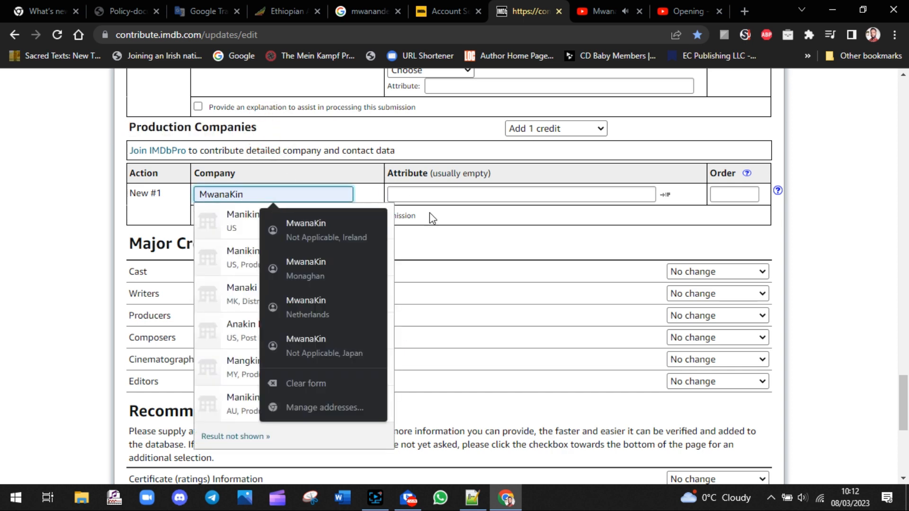
{"action": "left_click", "coordinate": [430, 230]}
{"action": "left_click", "coordinate": [475, 243]}
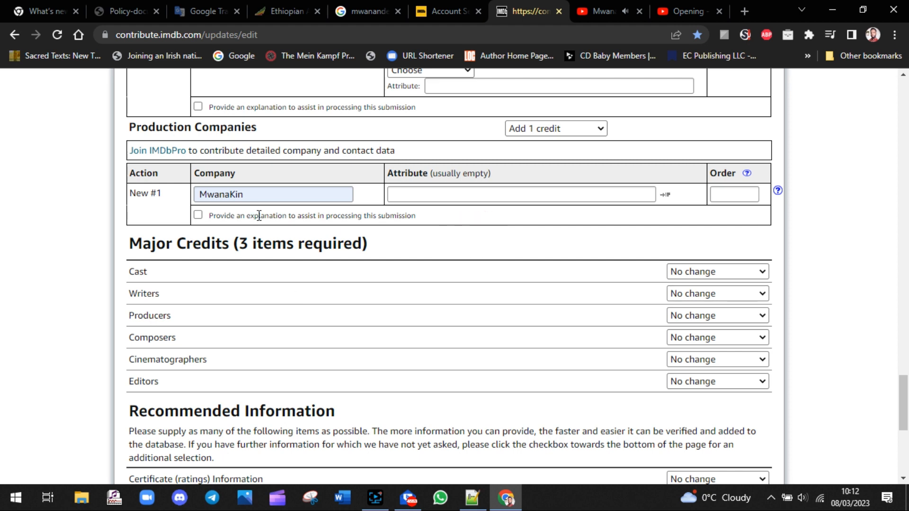
{"action": "scroll", "coordinate": [348, 255], "scroll_direction": "down", "scroll_amount": 2}
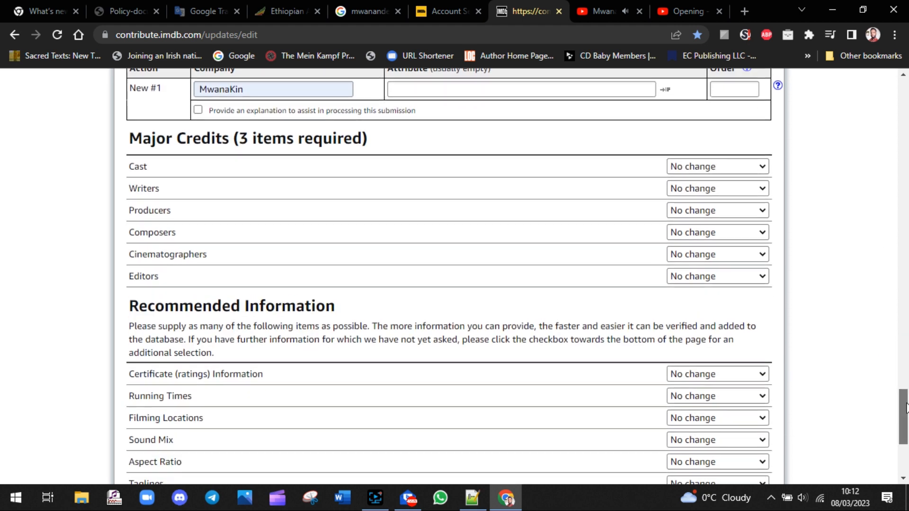
Under Major Credits, set both Writers and Editors to add 1 credit
{"action": "left_click_drag", "start_coordinate": [129, 135], "coordinate": [373, 148]}
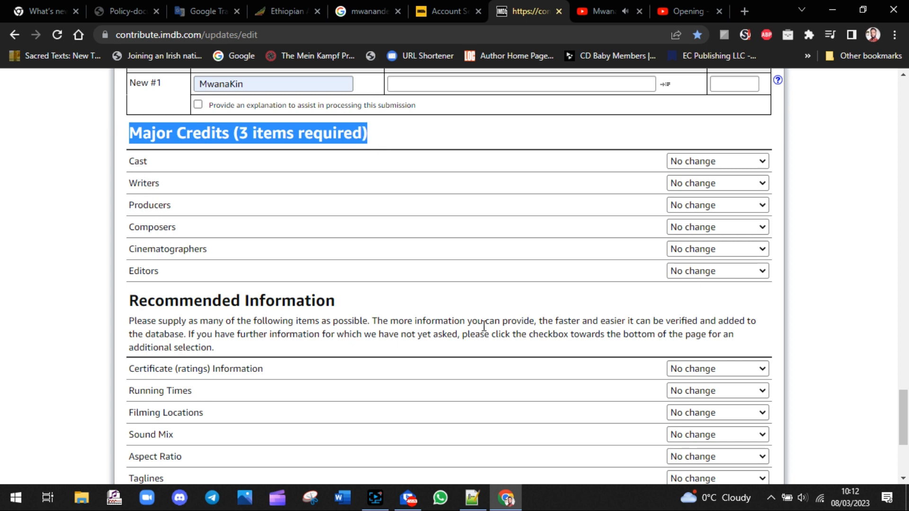
{"action": "mouse_move", "coordinate": [907, 418]}
{"action": "left_mouse_down"}
{"action": "mouse_move", "coordinate": [905, 445]}
{"action": "mouse_move", "coordinate": [905, 401]}
{"action": "left_mouse_up"}
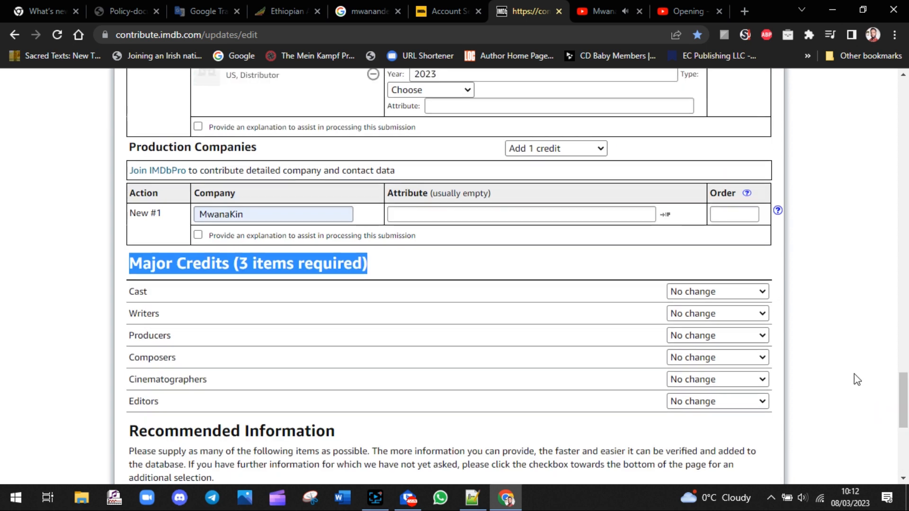
{"action": "left_click", "coordinate": [759, 313]}
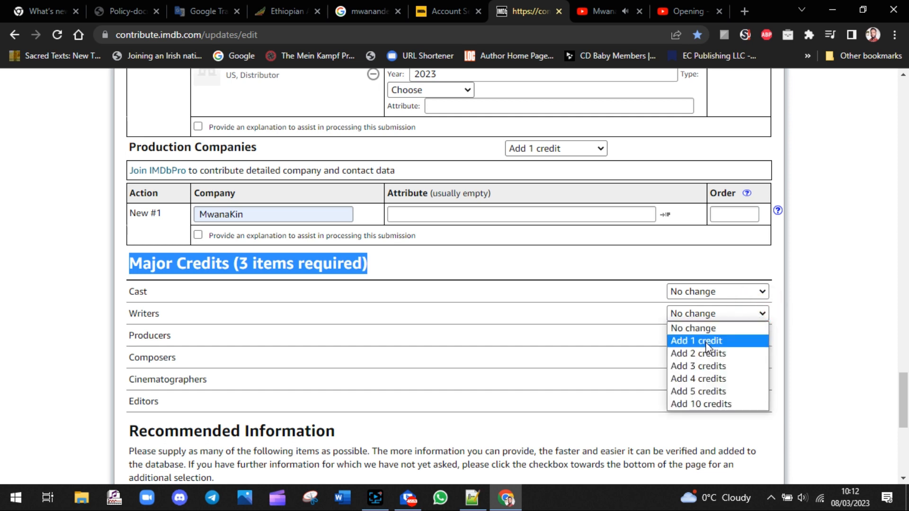
{"action": "left_click", "coordinate": [710, 338]}
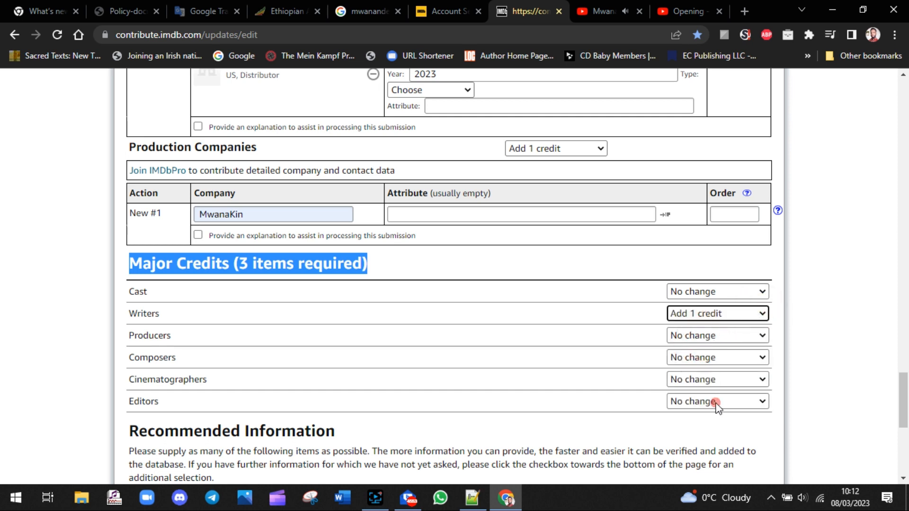
{"action": "left_click", "coordinate": [717, 402]}
{"action": "left_click", "coordinate": [708, 321]}
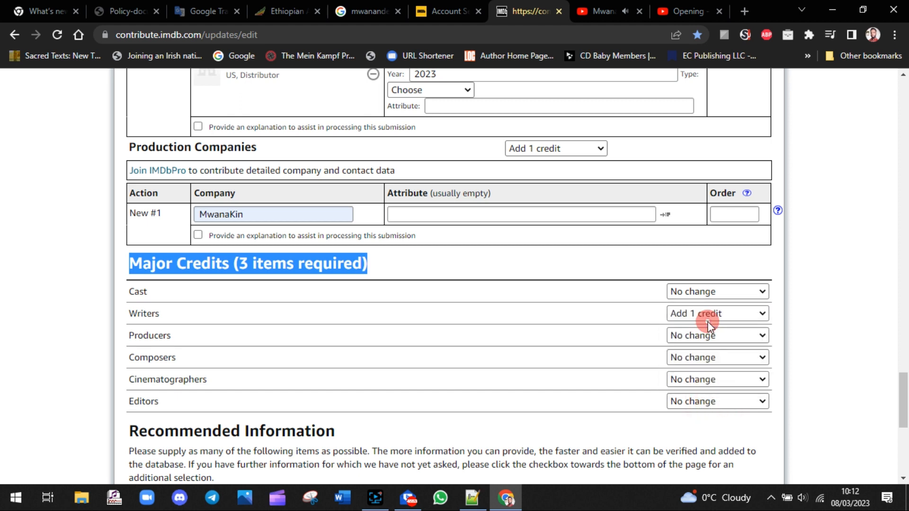
{"action": "left_click", "coordinate": [837, 367]}
Under Recommended Information, set both Keywords and Taglines to add 1 item
{"action": "left_click_drag", "start_coordinate": [905, 400], "coordinate": [903, 431]}
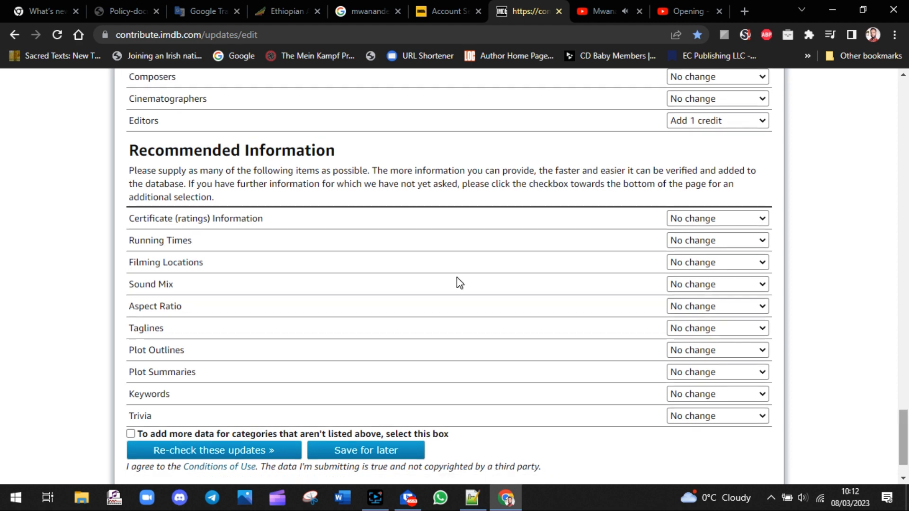
{"action": "left_click_drag", "start_coordinate": [349, 153], "coordinate": [132, 145]}
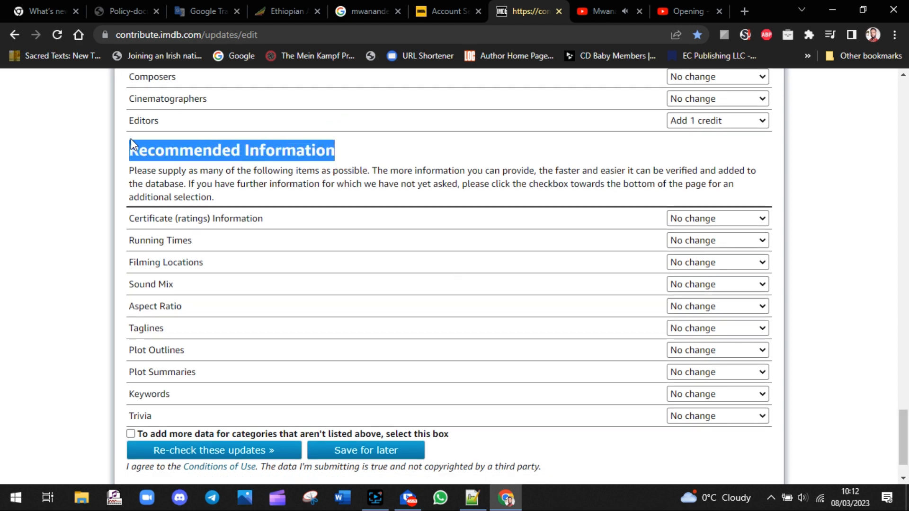
{"action": "left_click_drag", "start_coordinate": [227, 201], "coordinate": [130, 145]}
{"action": "left_click", "coordinate": [58, 305]}
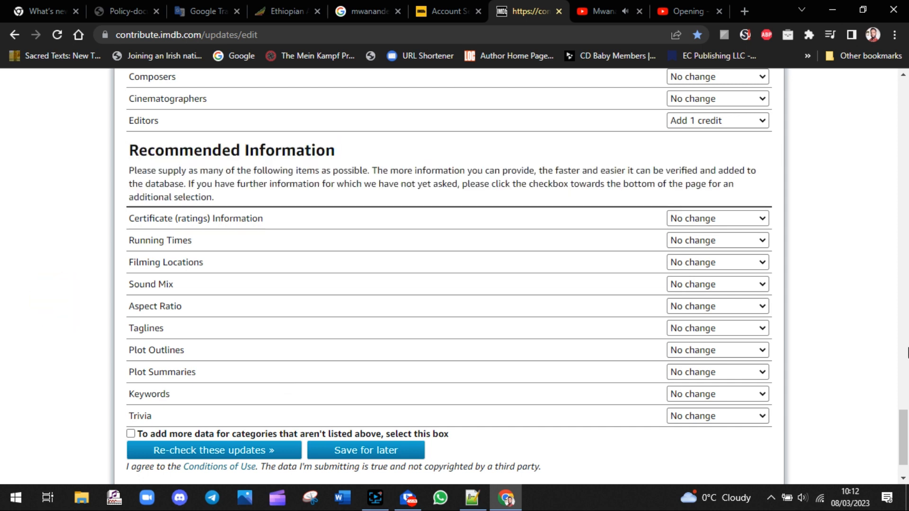
{"action": "left_click_drag", "start_coordinate": [904, 431], "coordinate": [905, 438]}
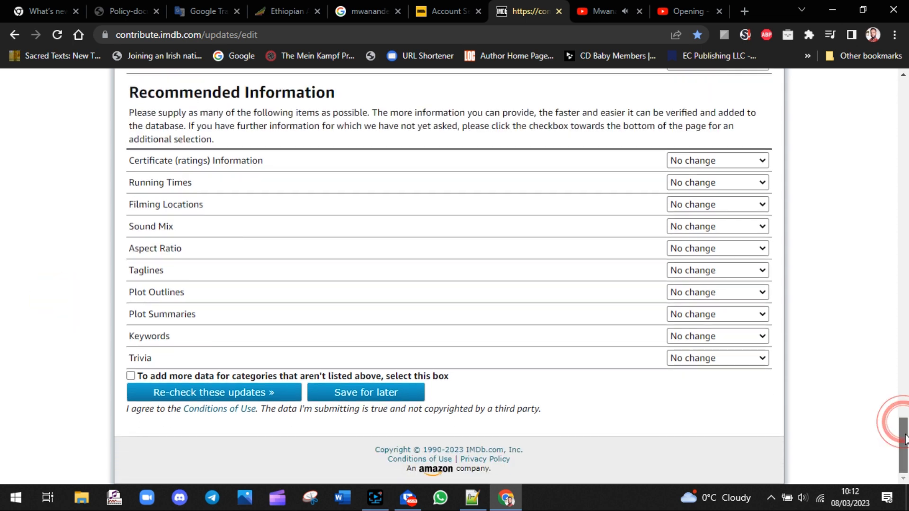
{"action": "left_click", "coordinate": [726, 336]}
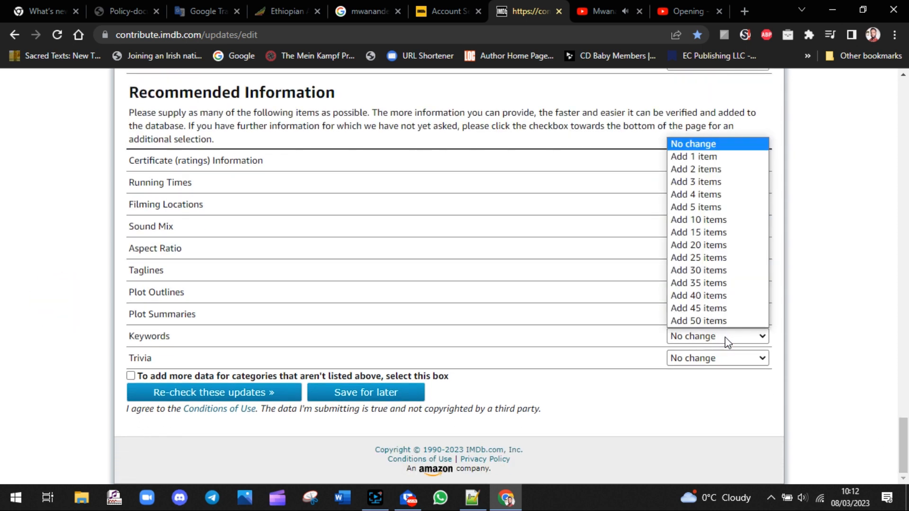
{"action": "left_click", "coordinate": [701, 156]}
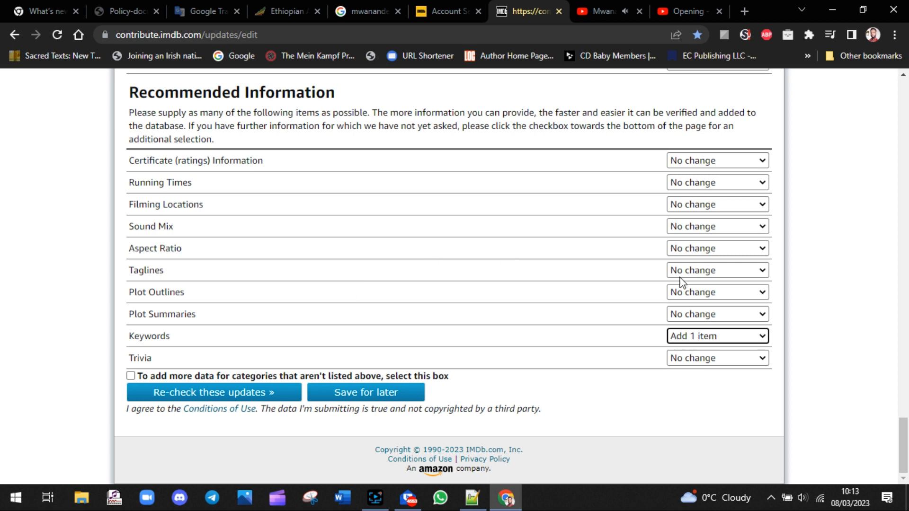
{"action": "left_click", "coordinate": [723, 275]}
{"action": "left_click", "coordinate": [679, 296]}
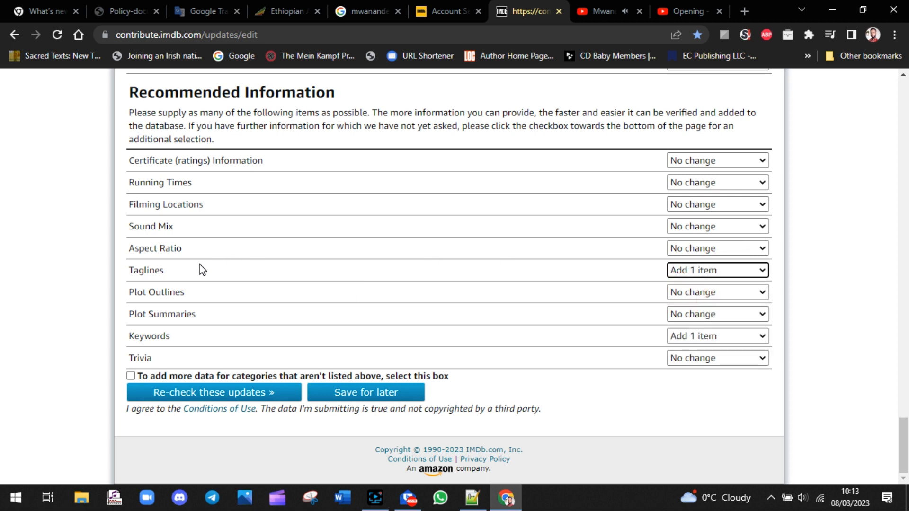
{"action": "left_click_drag", "start_coordinate": [178, 275], "coordinate": [123, 273]}
{"action": "left_click", "coordinate": [95, 338]}
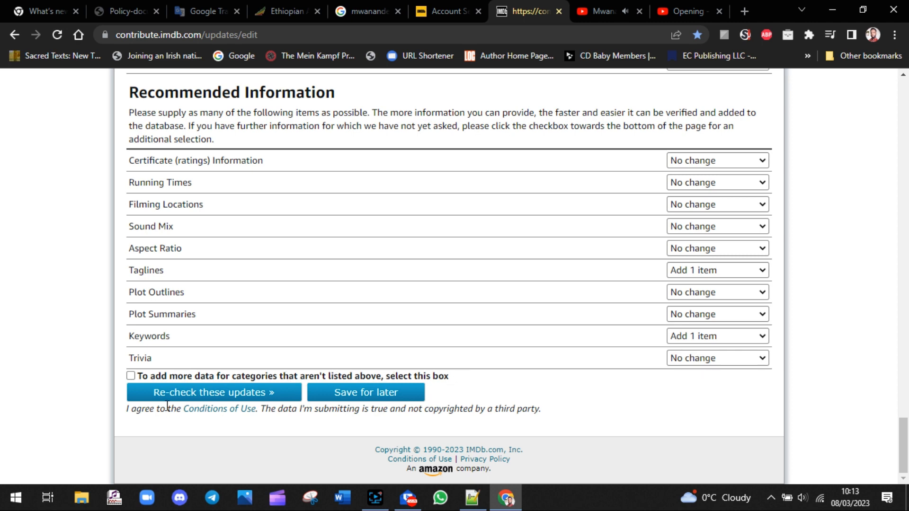
Re-check the updates and review the title details, evidence link and Basic Identifying Information on the reloaded form
{"action": "left_click", "coordinate": [215, 399]}
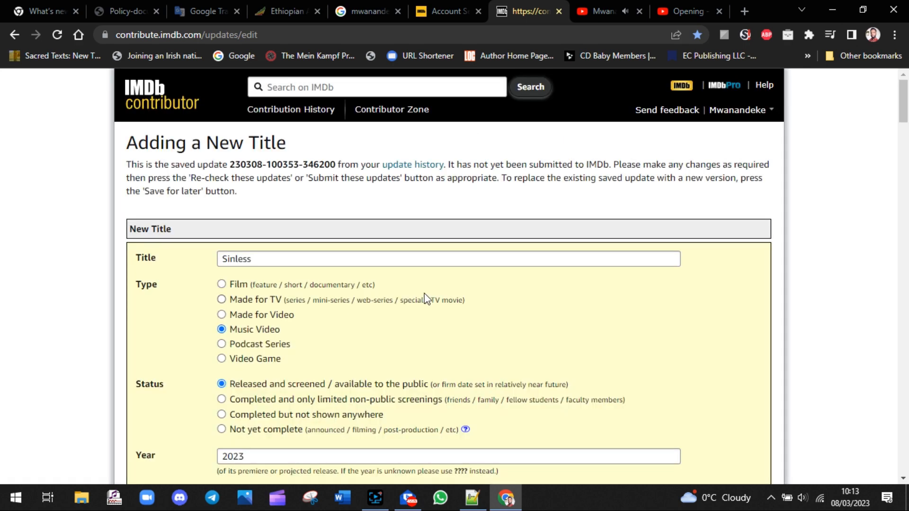
{"action": "left_click_drag", "start_coordinate": [904, 121], "coordinate": [901, 247]}
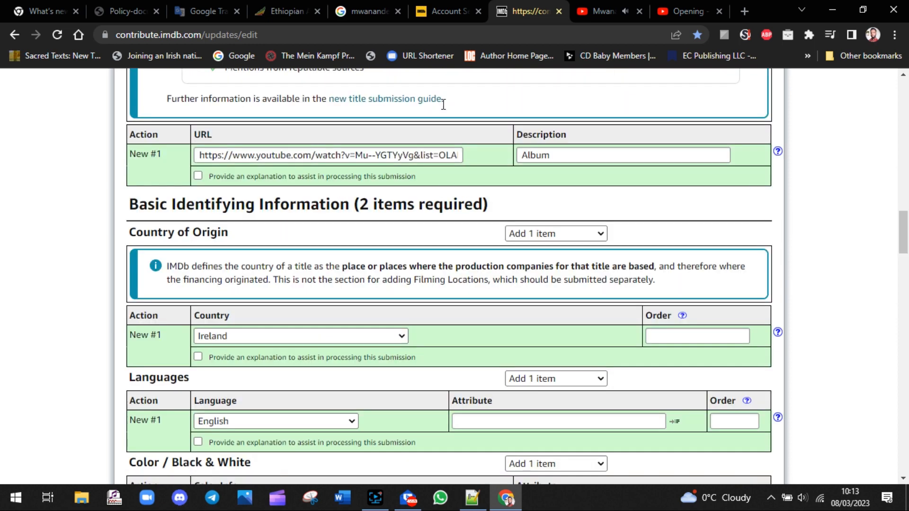
{"action": "left_click_drag", "start_coordinate": [905, 238], "coordinate": [907, 272]}
{"action": "scroll", "coordinate": [449, 249], "scroll_direction": "up", "scroll_amount": 8}
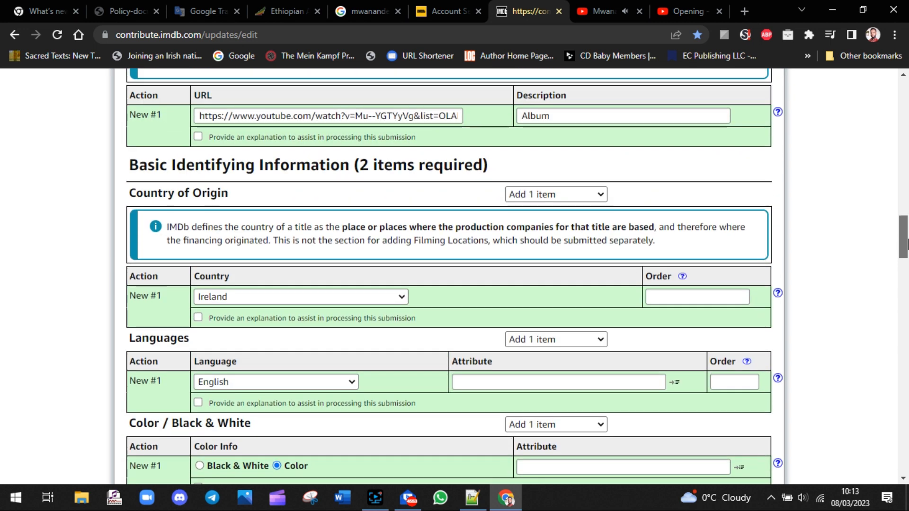
Inspect the YouTube address of the Album evidence entry through to its end
{"action": "left_click", "coordinate": [393, 187]}
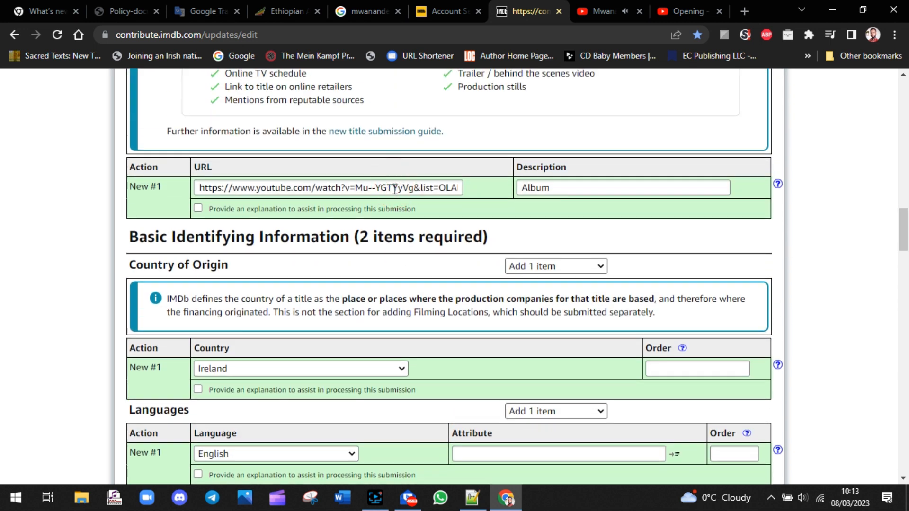
{"action": "key", "text": "Right"}
{"action": "key", "text": "Right"}
{"action": "key", "text": "Right"}
{"action": "key", "text": "Right"}
{"action": "key", "text": "Right"}
{"action": "key", "text": "Right"}
{"action": "key", "text": "Right"}
{"action": "key", "text": "Right"}
{"action": "key", "text": "Right"}
{"action": "key", "text": "Right"}
{"action": "key", "text": "Right"}
{"action": "key", "text": "Right"}
{"action": "key", "text": "Right"}
{"action": "key", "text": "Right"}
{"action": "key", "text": "Right"}
{"action": "key", "text": "Right"}
{"action": "key", "text": "Right"}
{"action": "key", "text": "Right"}
{"action": "key", "text": "Right"}
{"action": "key", "text": "Right"}
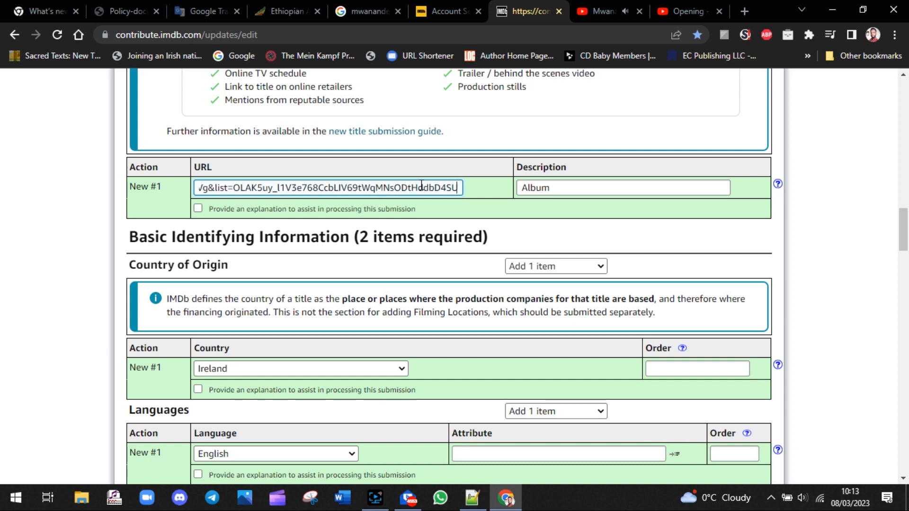
{"action": "left_click_drag", "start_coordinate": [459, 192], "coordinate": [199, 188]}
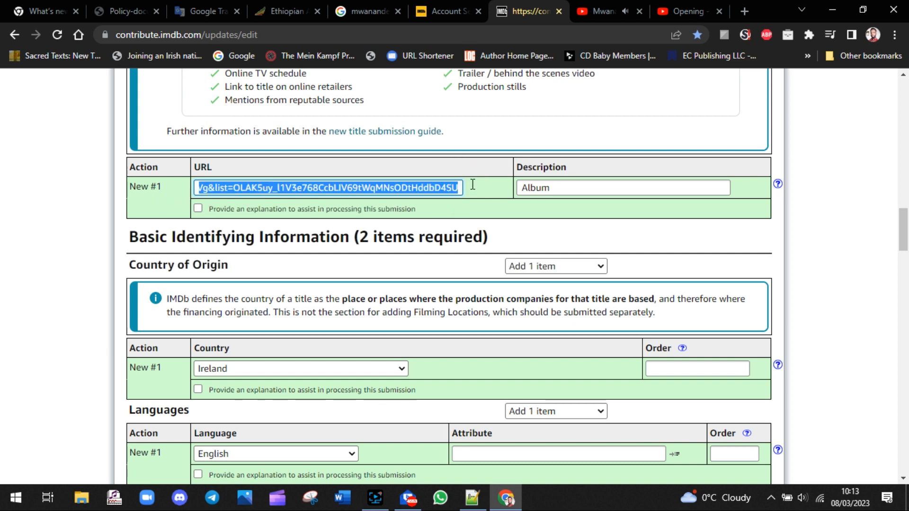
Copy the Sinless playlist address from the YouTube page and replace the Album entry's URL with it in the IMDb form
{"action": "left_click", "coordinate": [688, 11]}
{"action": "left_click", "coordinate": [543, 34]}
{"action": "key", "text": "ctrl+c"}
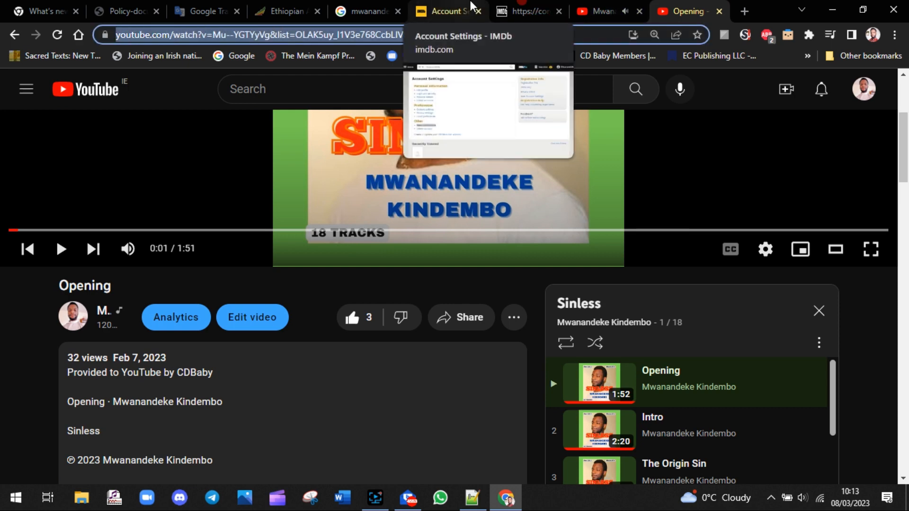
{"action": "left_click", "coordinate": [528, 11]}
{"action": "left_click", "coordinate": [454, 188]}
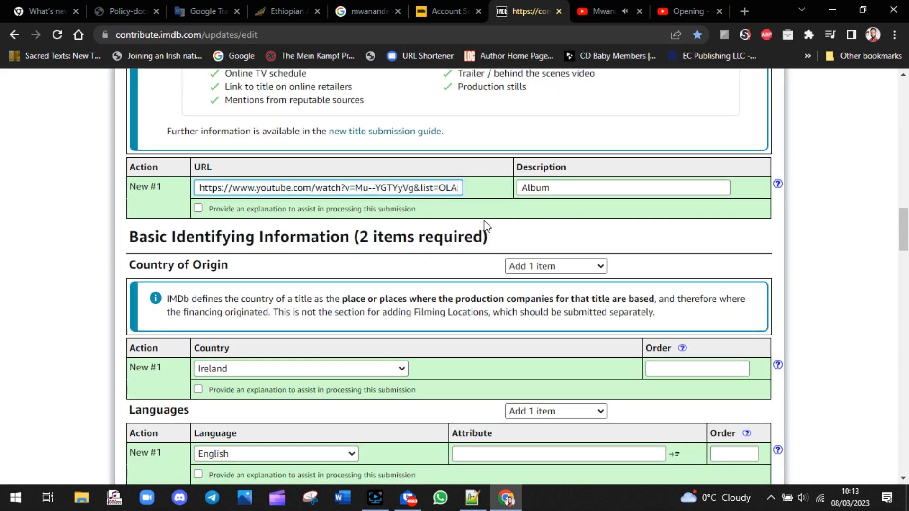
{"action": "key", "text": "ctrl+a"}
{"action": "key", "text": "ctrl+v"}
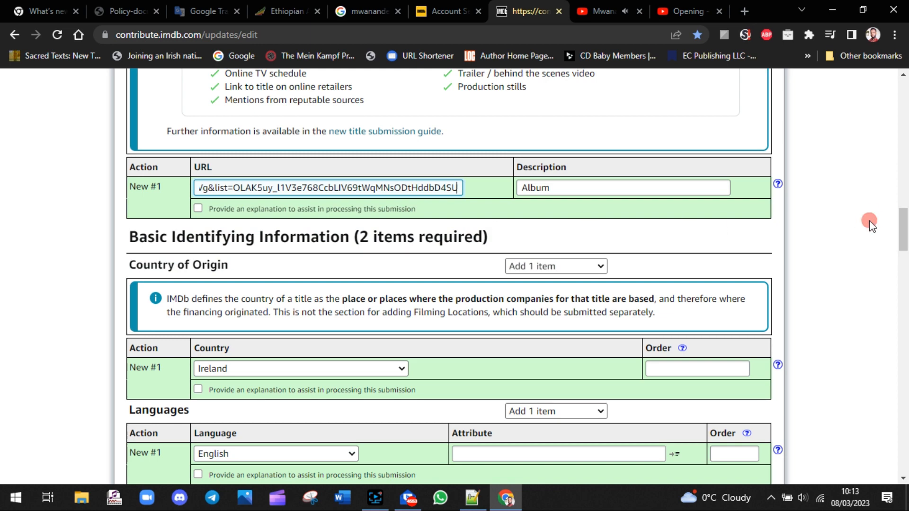
Set the type of the first Distributors entry to all media and clear its Order field
{"action": "left_click_drag", "start_coordinate": [905, 235], "coordinate": [907, 264]}
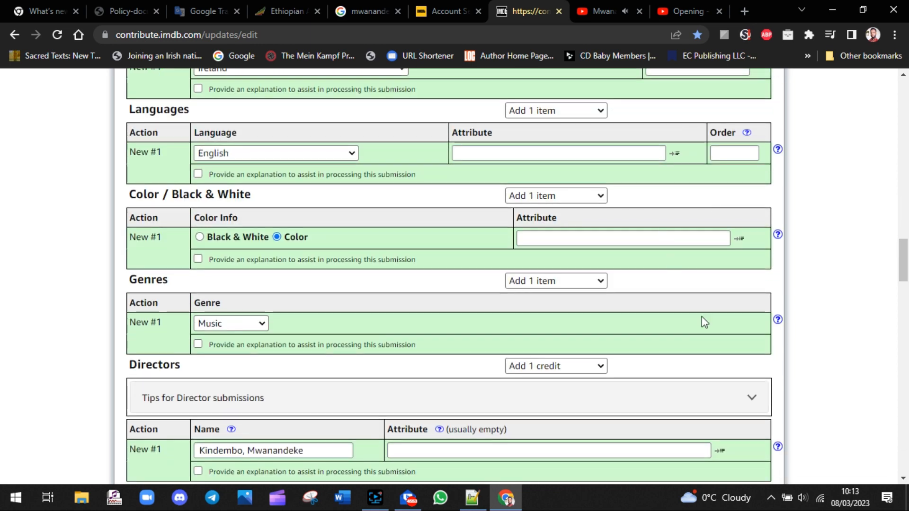
{"action": "left_click_drag", "start_coordinate": [906, 277], "coordinate": [907, 326]}
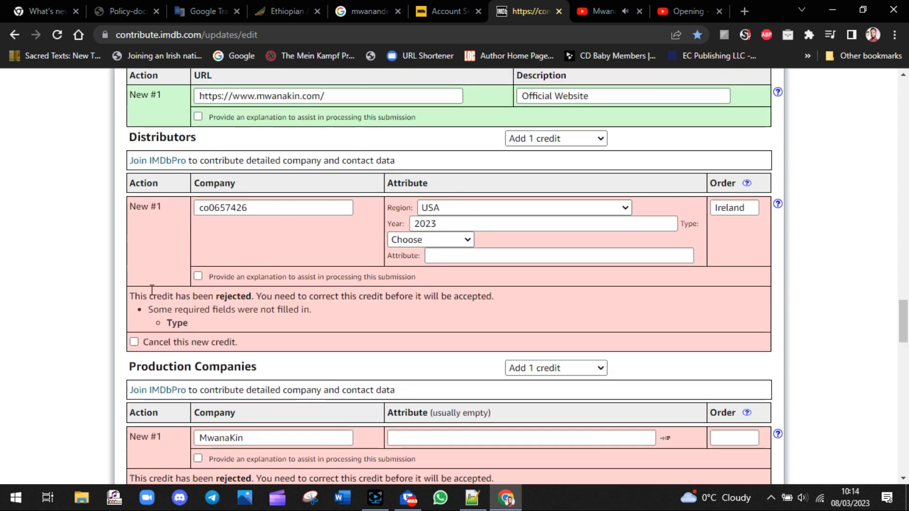
{"action": "left_click", "coordinate": [283, 205]}
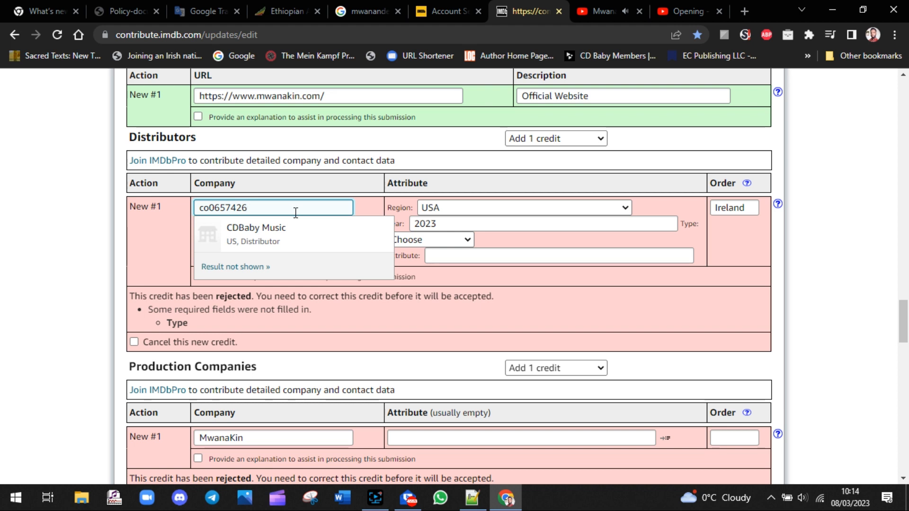
{"action": "left_click", "coordinate": [211, 323]}
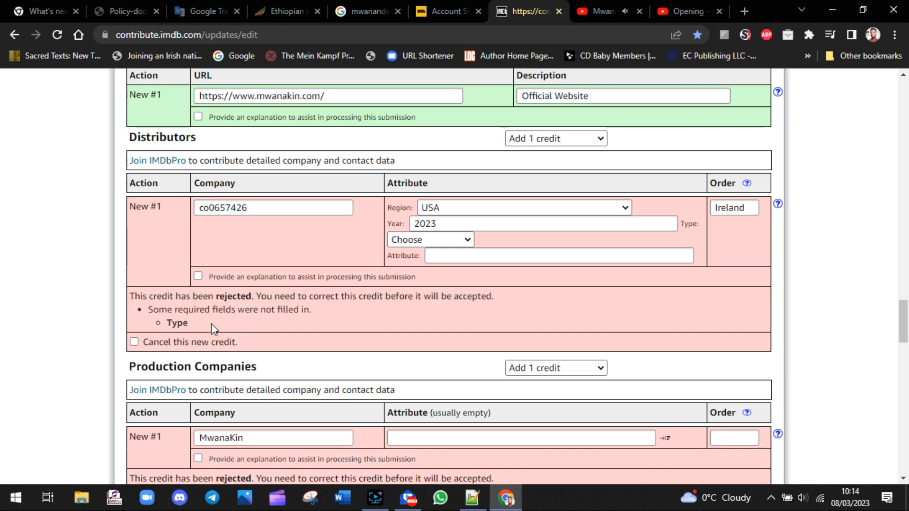
{"action": "left_click_drag", "start_coordinate": [204, 326], "coordinate": [140, 315]}
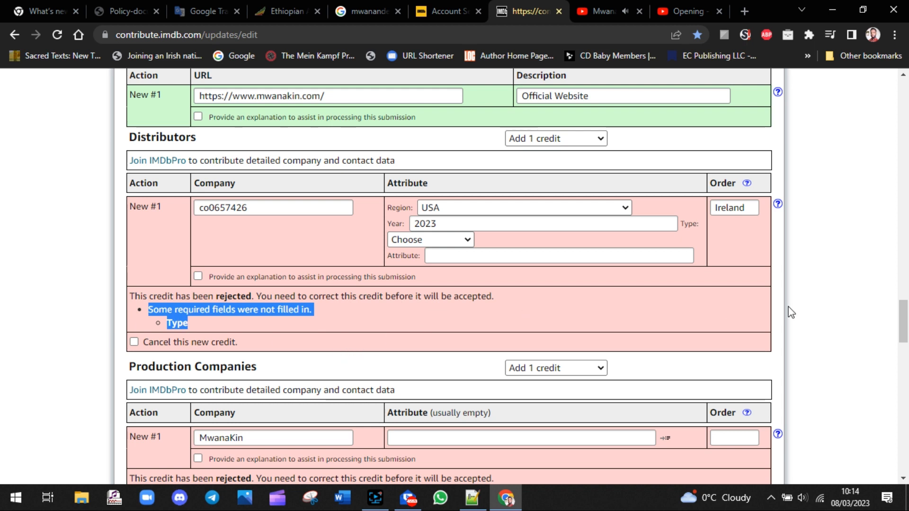
{"action": "left_click", "coordinate": [457, 241]}
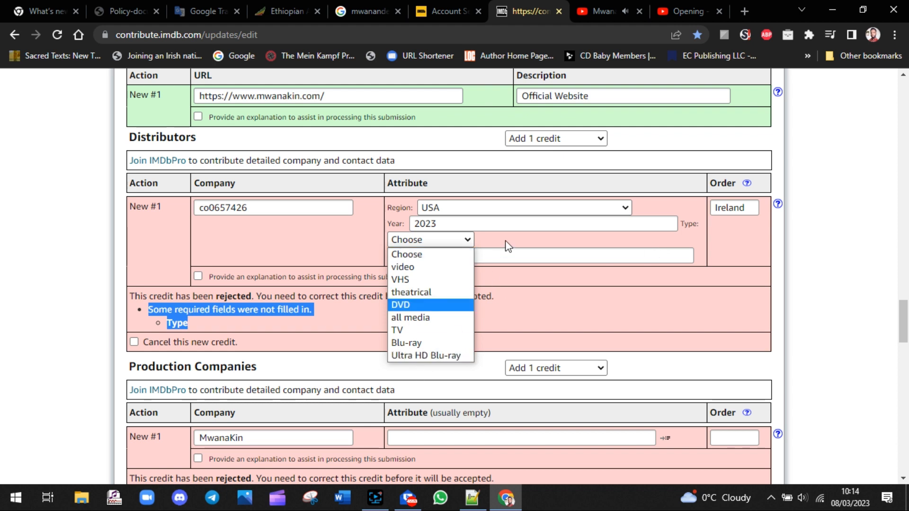
{"action": "left_click", "coordinate": [407, 315]}
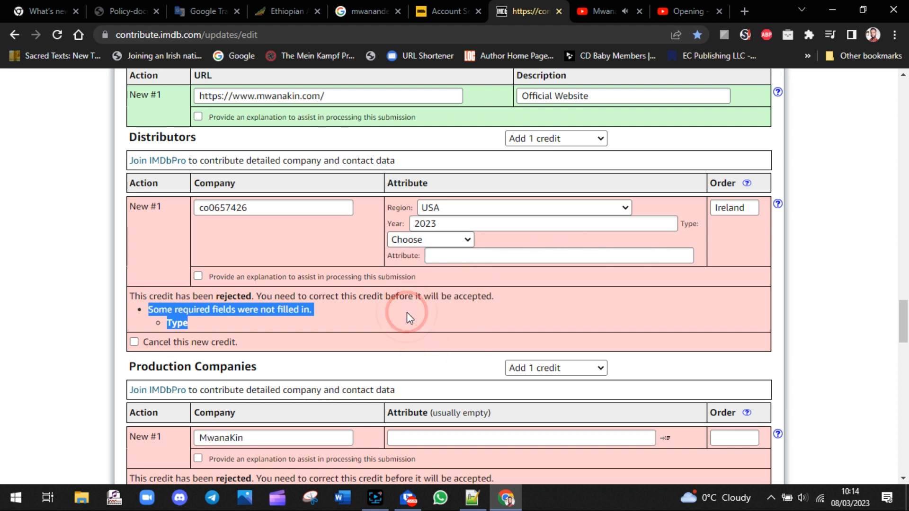
{"action": "double_click", "coordinate": [742, 208]}
{"action": "key", "text": "BackSpace"}
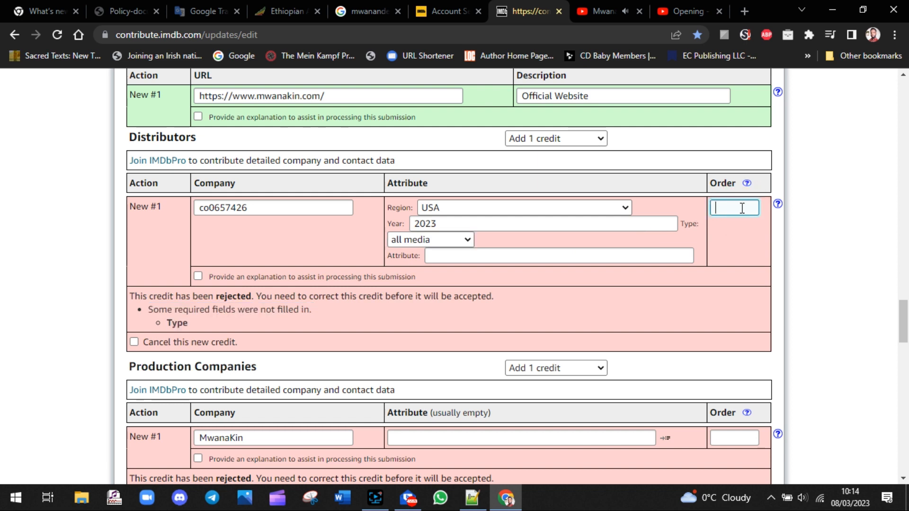
Link the company of the first Distributors entry to CDBaby Music again
{"action": "left_click", "coordinate": [296, 209]}
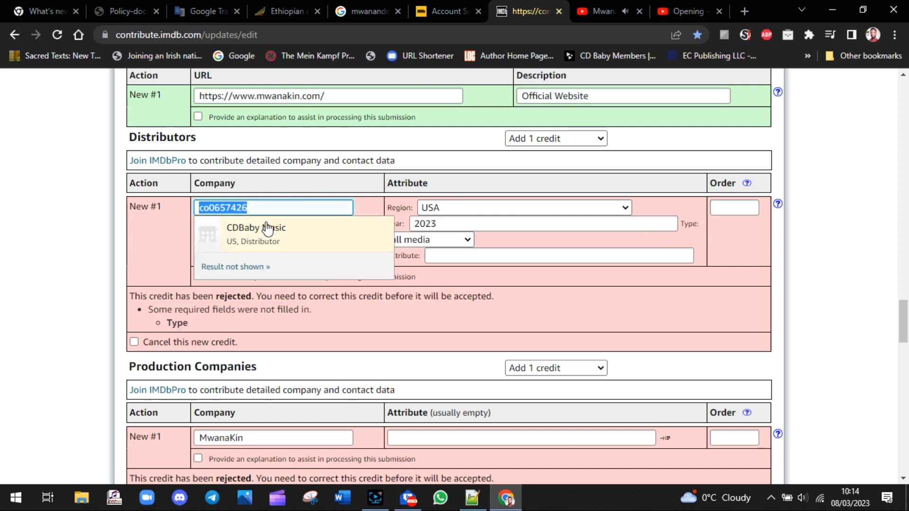
{"action": "left_click", "coordinate": [267, 229]}
{"action": "left_click", "coordinate": [836, 298]}
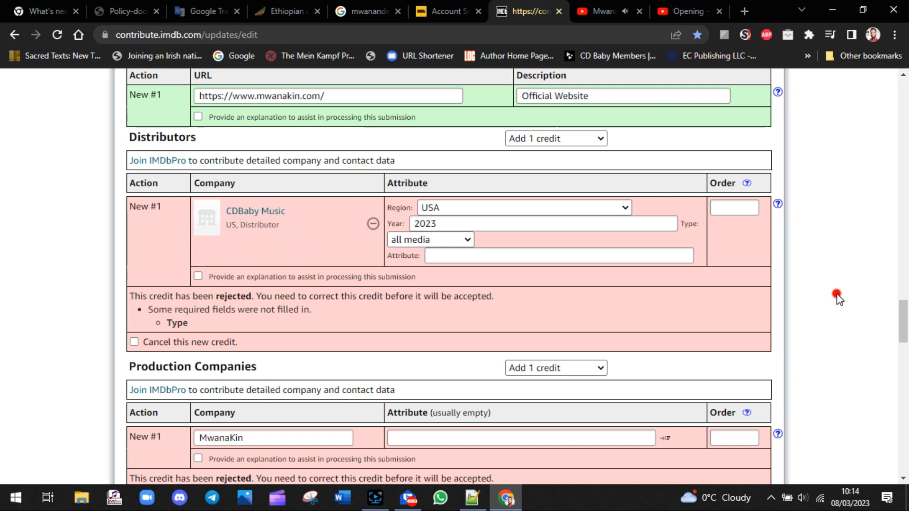
Review the rejection reason and the suggested company matches for the MwanaKin entry under Production Companies
{"action": "left_click_drag", "start_coordinate": [902, 297], "coordinate": [902, 323]}
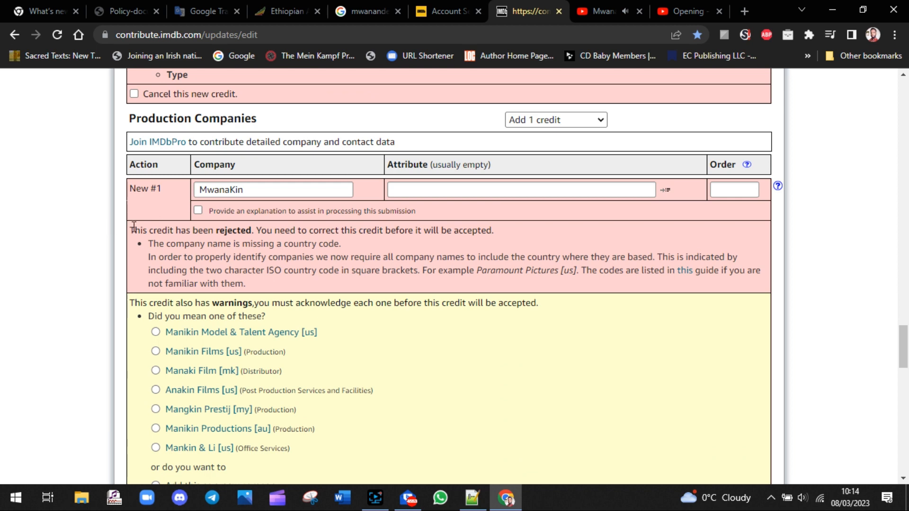
{"action": "left_click_drag", "start_coordinate": [130, 229], "coordinate": [511, 239]}
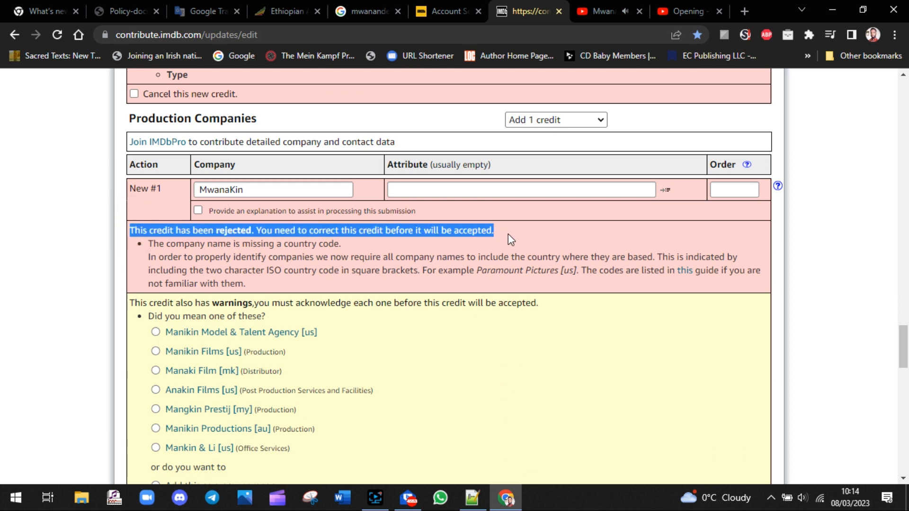
{"action": "left_click_drag", "start_coordinate": [904, 327], "coordinate": [903, 348]}
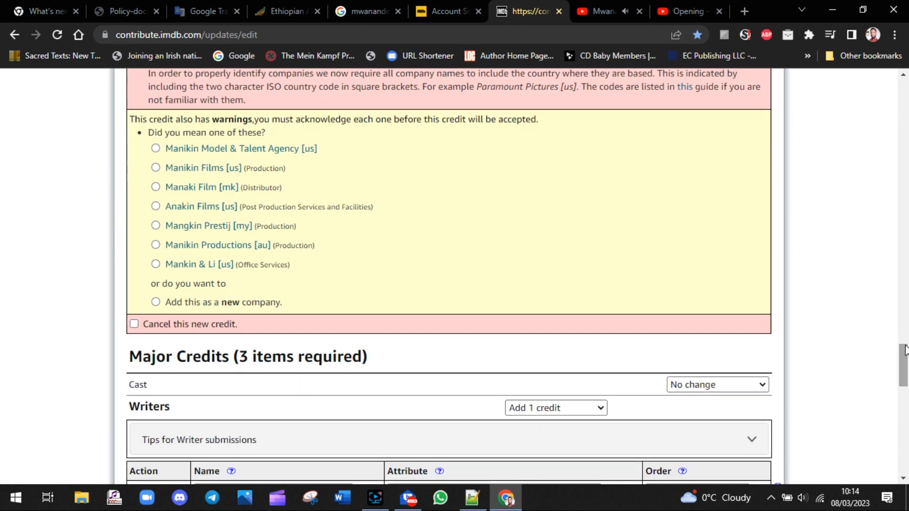
Choose to add MwanaKin as a new company for the first Production Companies credit
{"action": "left_click", "coordinate": [155, 302]}
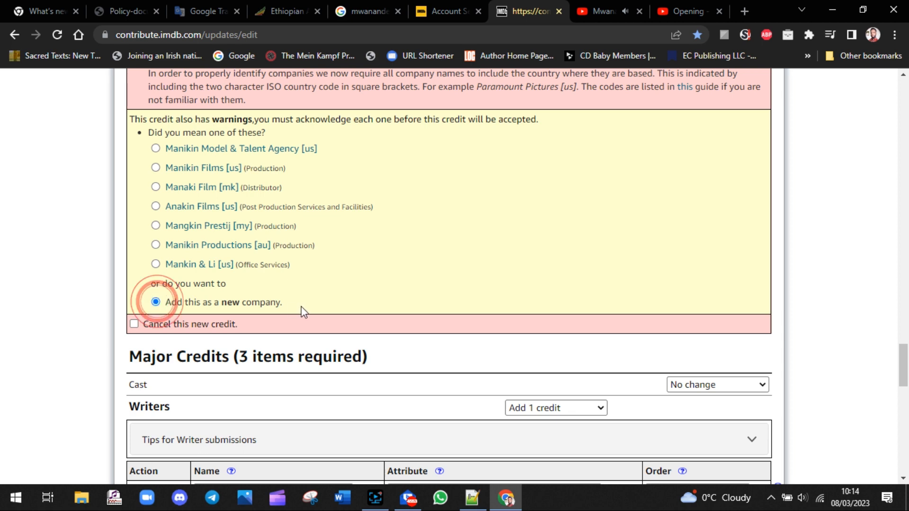
{"action": "left_click_drag", "start_coordinate": [301, 305], "coordinate": [166, 303]}
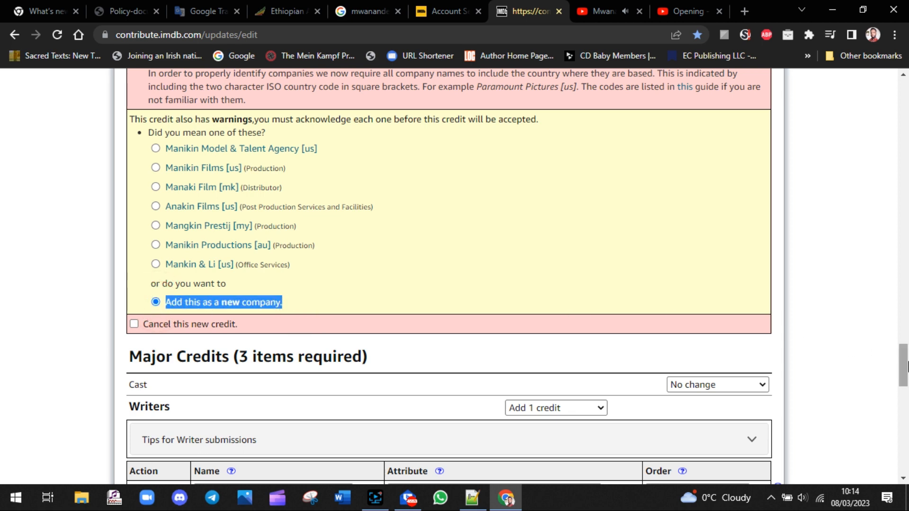
Enter the author's name in the first Writers credit and link it to the matching existing director entry
{"action": "left_click_drag", "start_coordinate": [904, 366], "coordinate": [907, 391]}
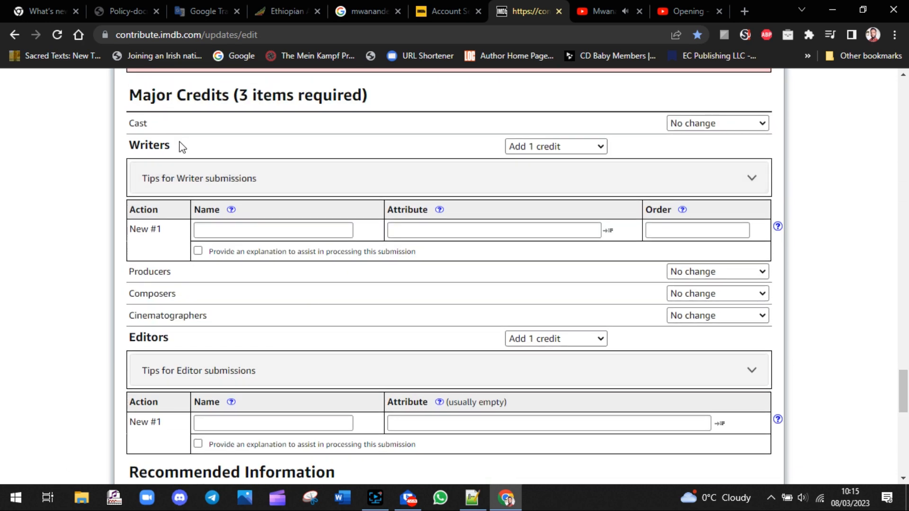
{"action": "left_click_drag", "start_coordinate": [179, 339], "coordinate": [128, 338]}
{"action": "left_click", "coordinate": [230, 229]}
{"action": "type", "text": "M"}
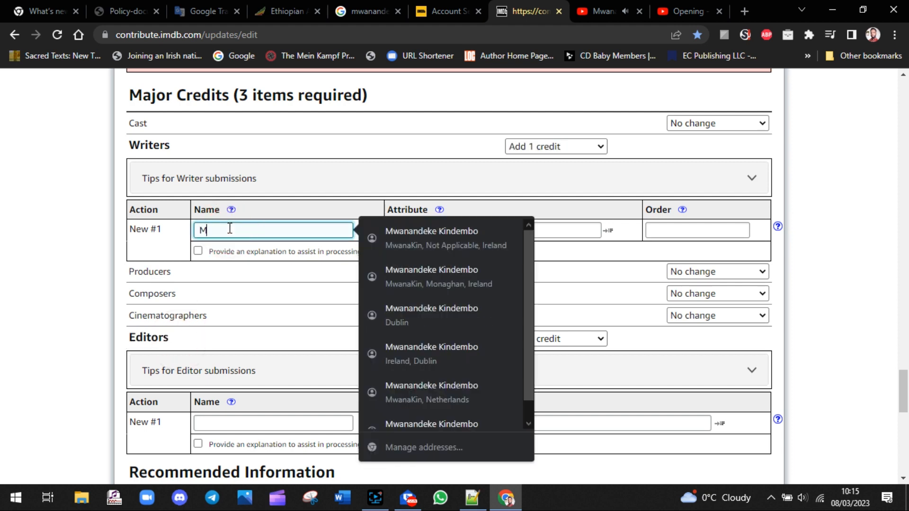
{"action": "type", "text": "wanan"}
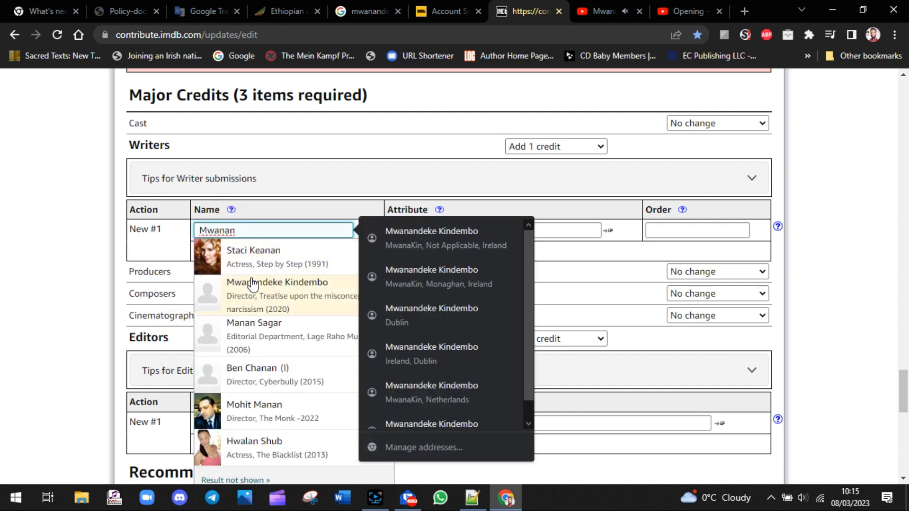
{"action": "left_click", "coordinate": [258, 285]}
{"action": "left_click", "coordinate": [405, 232]}
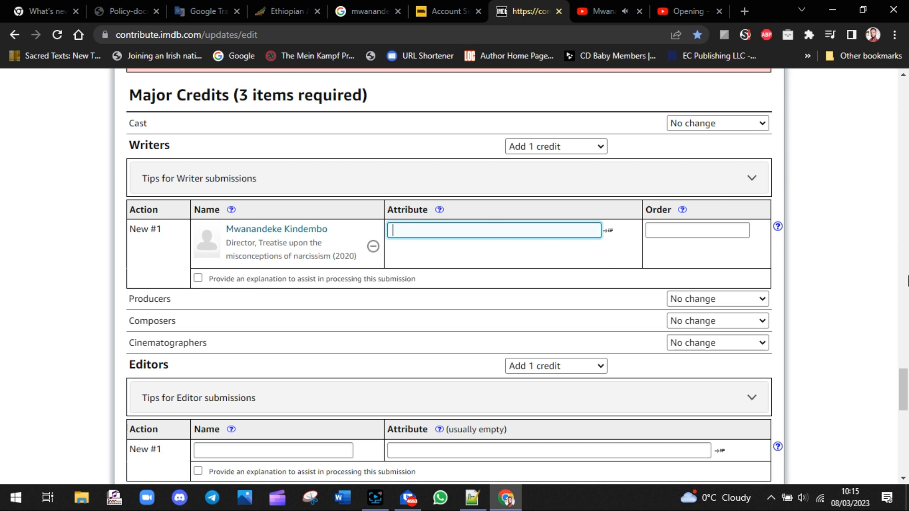
Enter the author's name in the first Editors credit and link it to the matching existing director entry
{"action": "scroll", "coordinate": [902, 378], "scroll_direction": "down", "scroll_amount": 3}
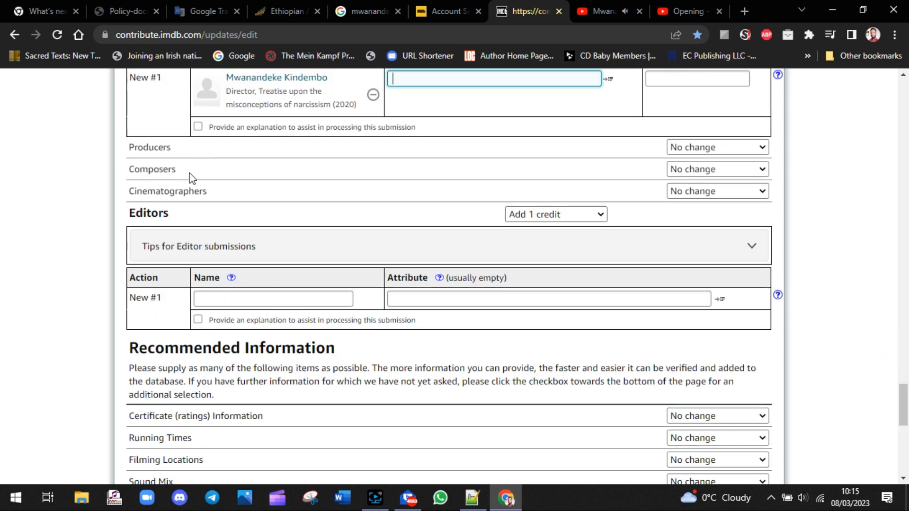
{"action": "double_click", "coordinate": [162, 213]}
{"action": "left_click", "coordinate": [257, 300]}
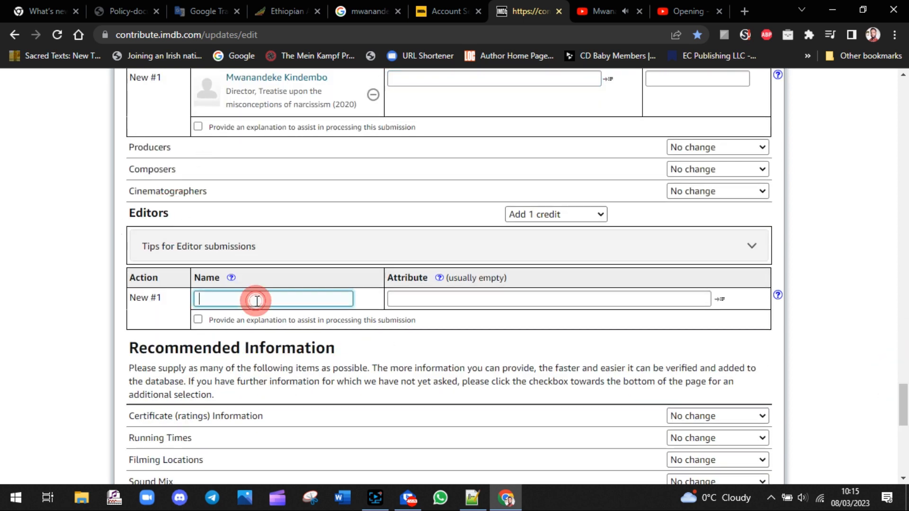
{"action": "type", "text": "Mwanan"}
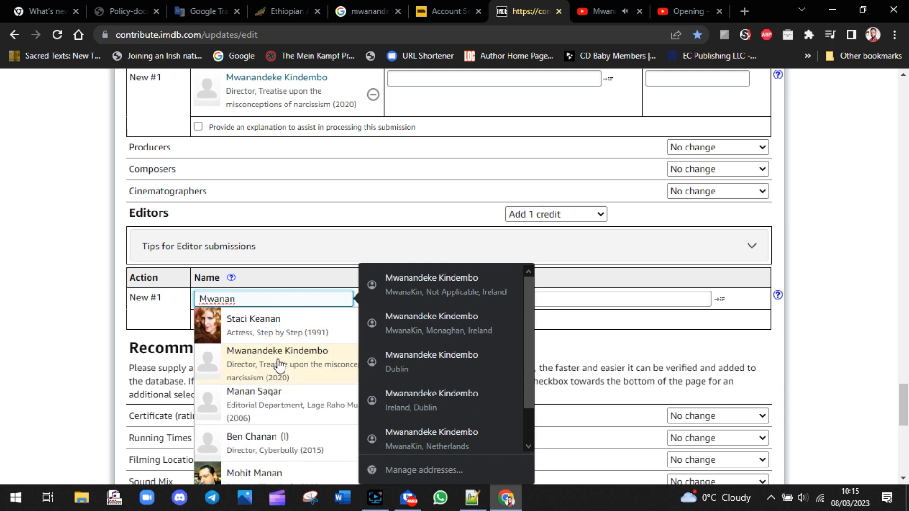
{"action": "left_click", "coordinate": [269, 363]}
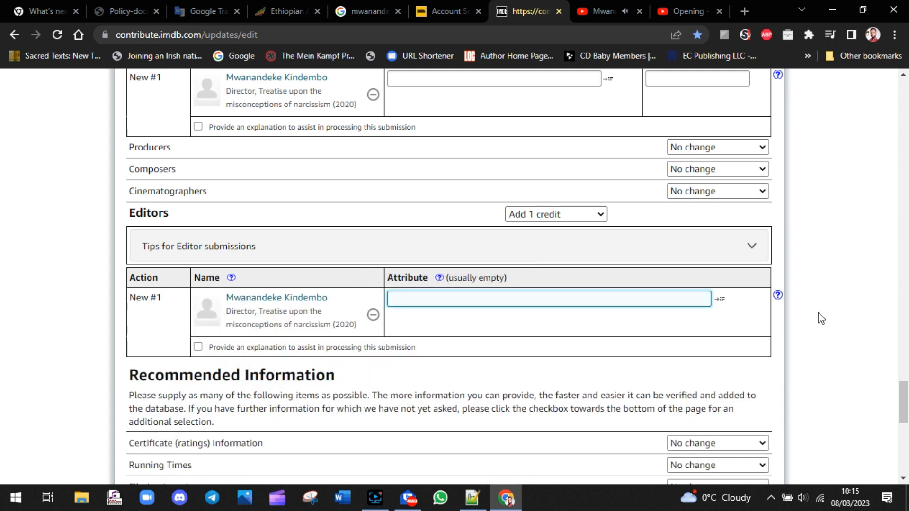
{"action": "left_click_drag", "start_coordinate": [899, 388], "coordinate": [906, 429]}
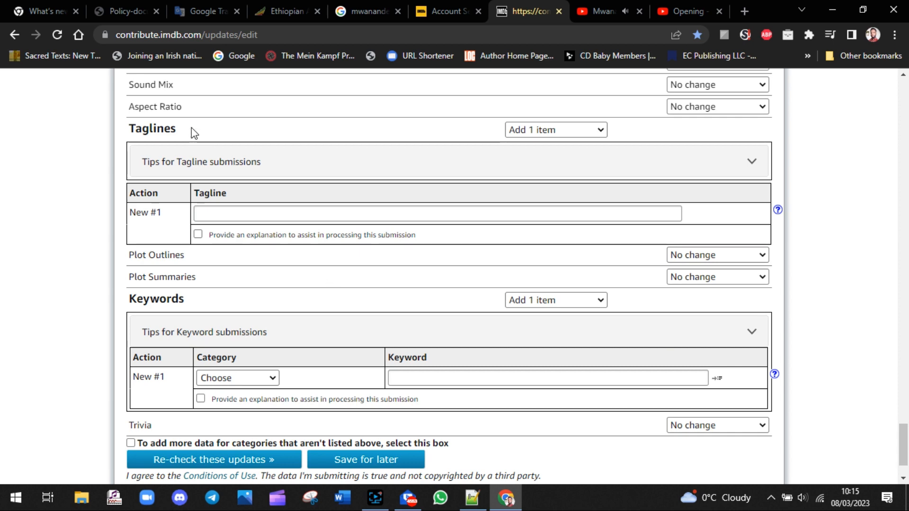
{"action": "left_click_drag", "start_coordinate": [191, 127], "coordinate": [110, 135]}
{"action": "left_click", "coordinate": [375, 497]}
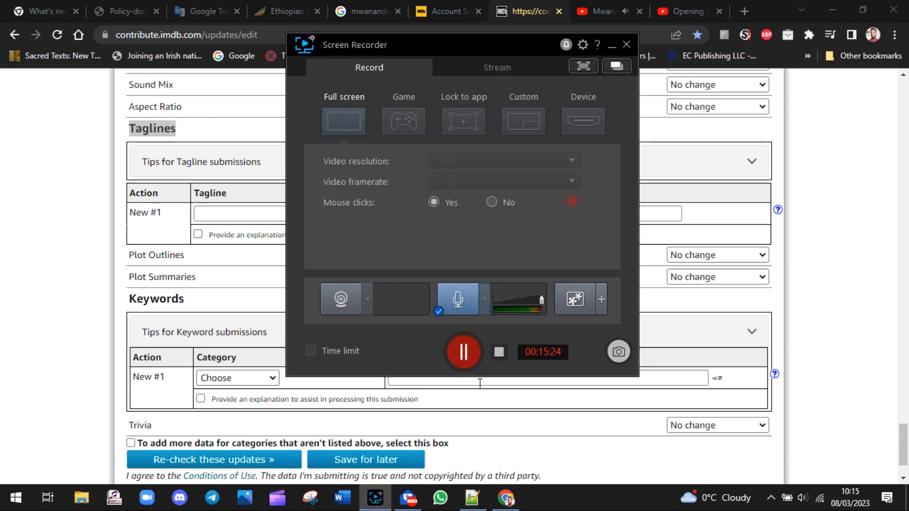
{"action": "left_click", "coordinate": [462, 353]}
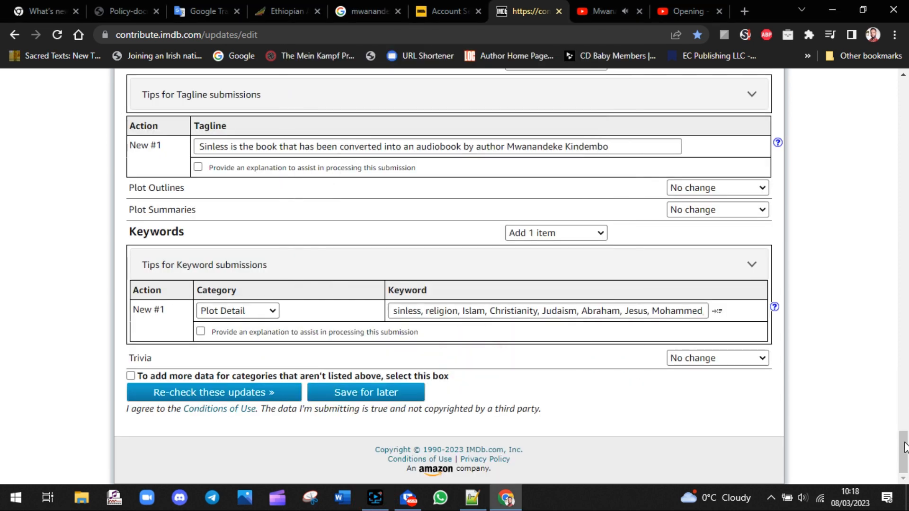
Review the tagline text, the keyword category options and the full keyword list of the Sinless submission
{"action": "mouse_move", "coordinate": [904, 448]}
{"action": "left_mouse_down"}
{"action": "mouse_move", "coordinate": [904, 422]}
{"action": "mouse_move", "coordinate": [905, 440]}
{"action": "left_mouse_up"}
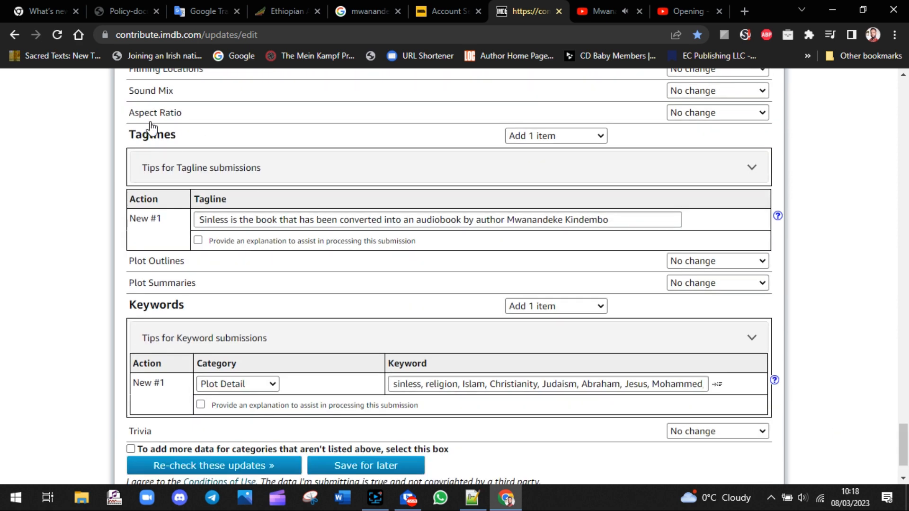
{"action": "left_click_drag", "start_coordinate": [185, 132], "coordinate": [106, 154]}
{"action": "triple_click", "coordinate": [197, 220]}
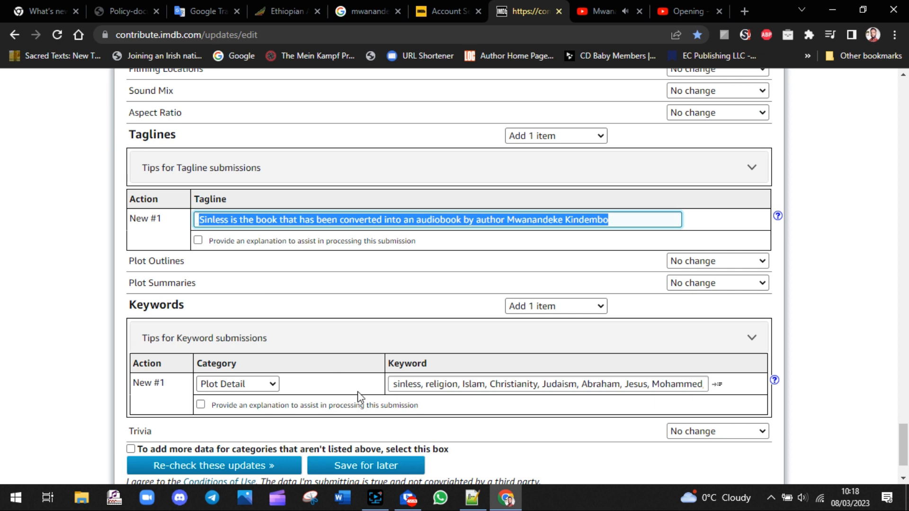
{"action": "left_click", "coordinate": [195, 304]}
{"action": "left_click_drag", "start_coordinate": [91, 308], "coordinate": [187, 305]}
{"action": "left_click", "coordinate": [272, 384]}
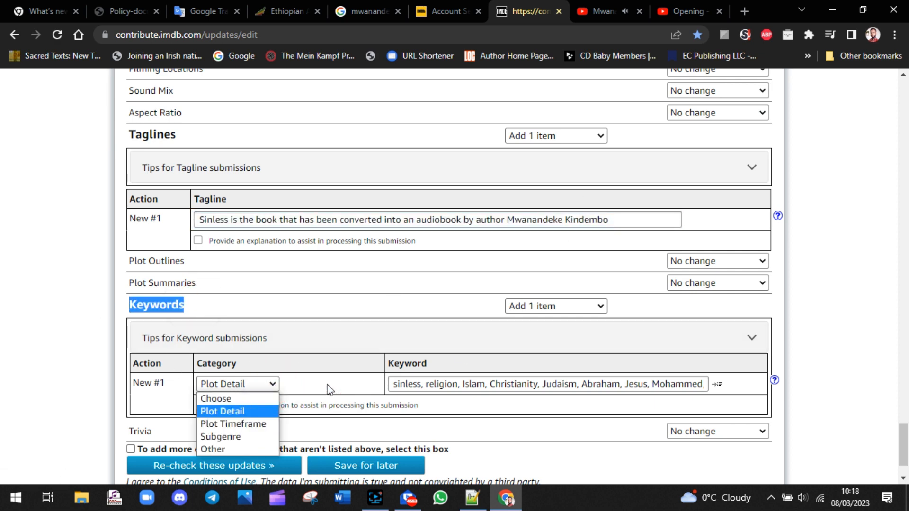
{"action": "left_click", "coordinate": [484, 379]}
{"action": "left_click", "coordinate": [485, 382]}
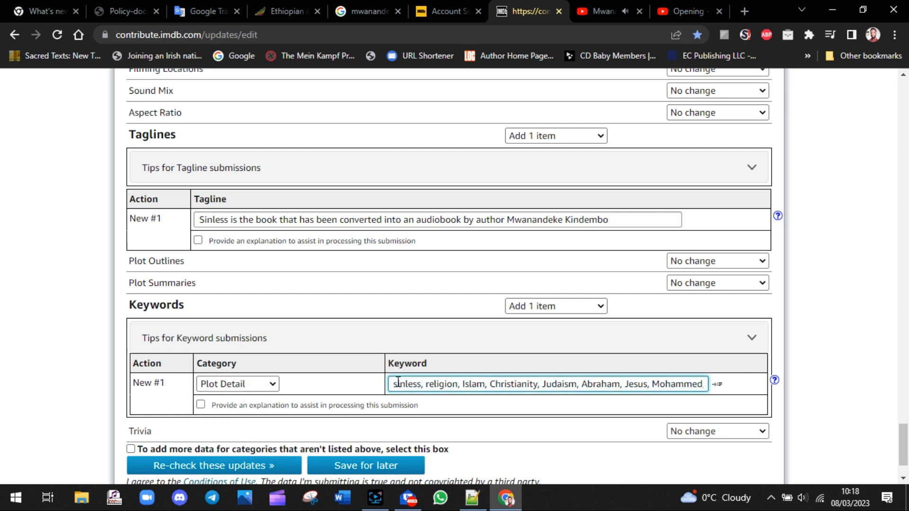
{"action": "left_click_drag", "start_coordinate": [397, 381], "coordinate": [747, 390]}
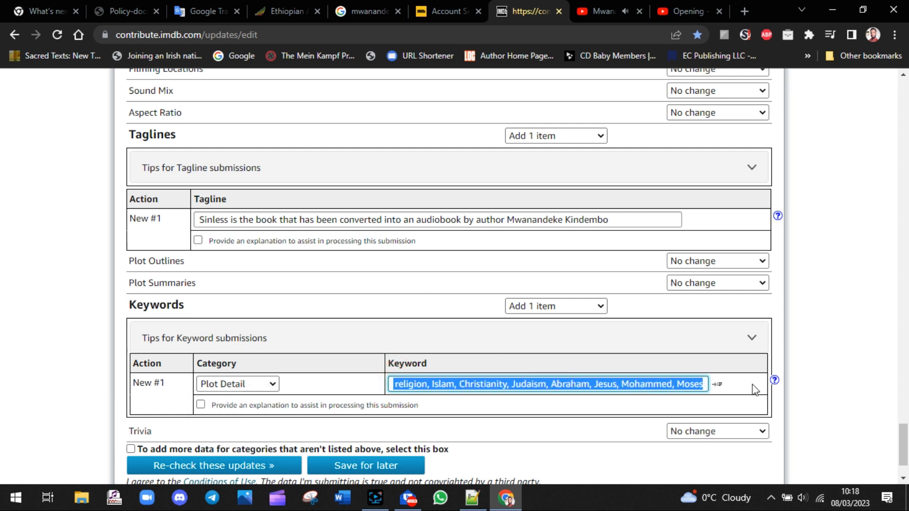
{"action": "left_click", "coordinate": [826, 389]}
{"action": "scroll", "coordinate": [827, 389], "scroll_direction": "down", "scroll_amount": 2}
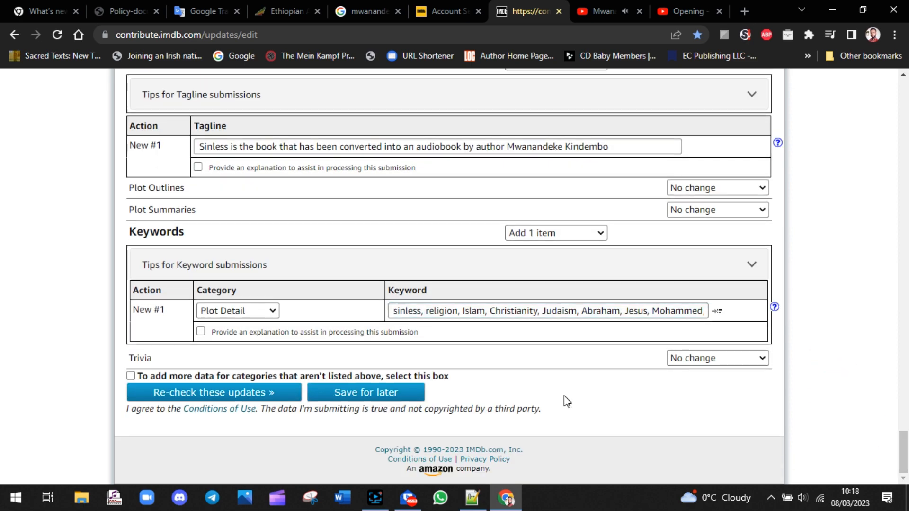
Re-check the updates and acknowledge the missing-attribute warning on the Ireland release date
{"action": "mouse_move", "coordinate": [907, 460]}
{"action": "left_mouse_down"}
{"action": "mouse_move", "coordinate": [907, 81]}
{"action": "mouse_move", "coordinate": [898, 474]}
{"action": "left_mouse_up"}
{"action": "left_click", "coordinate": [201, 395]}
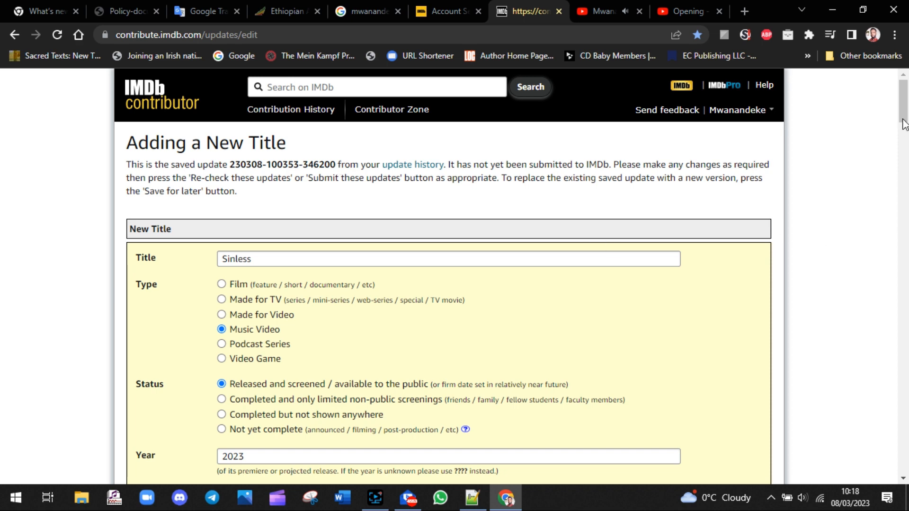
{"action": "left_click_drag", "start_coordinate": [904, 124], "coordinate": [906, 197]}
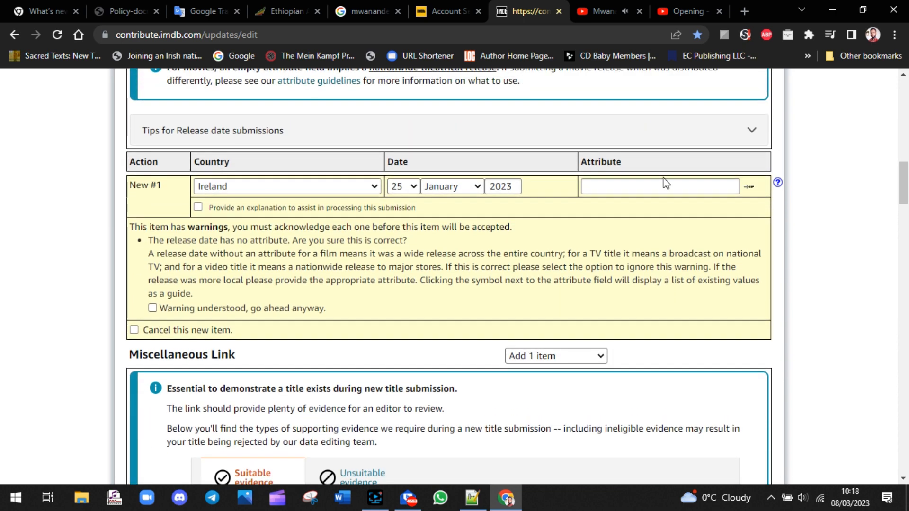
{"action": "left_click", "coordinate": [152, 308]}
{"action": "left_click_drag", "start_coordinate": [514, 227], "coordinate": [140, 231]}
{"action": "left_click", "coordinate": [100, 239]}
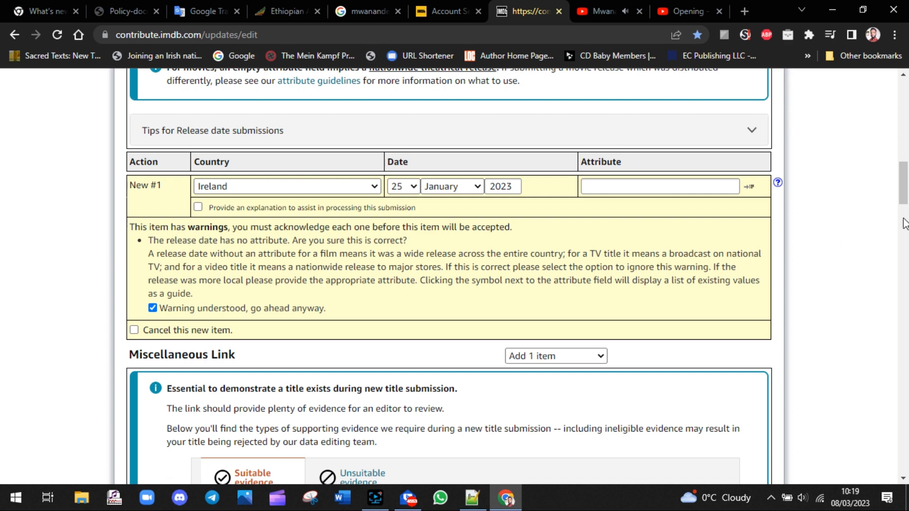
Cancel the rejected new MwanaKin credit under Production Companies
{"action": "left_click_drag", "start_coordinate": [904, 197], "coordinate": [905, 352]}
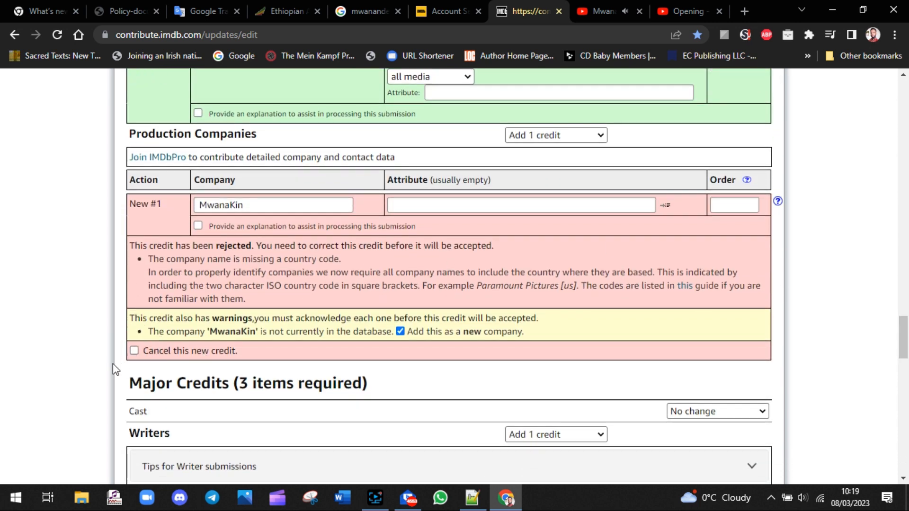
{"action": "left_click", "coordinate": [134, 352]}
Check the suggested spellings for audiobook in the tagline and acknowledge the spelling warning to go ahead anyway
{"action": "left_click_drag", "start_coordinate": [904, 326], "coordinate": [906, 426]}
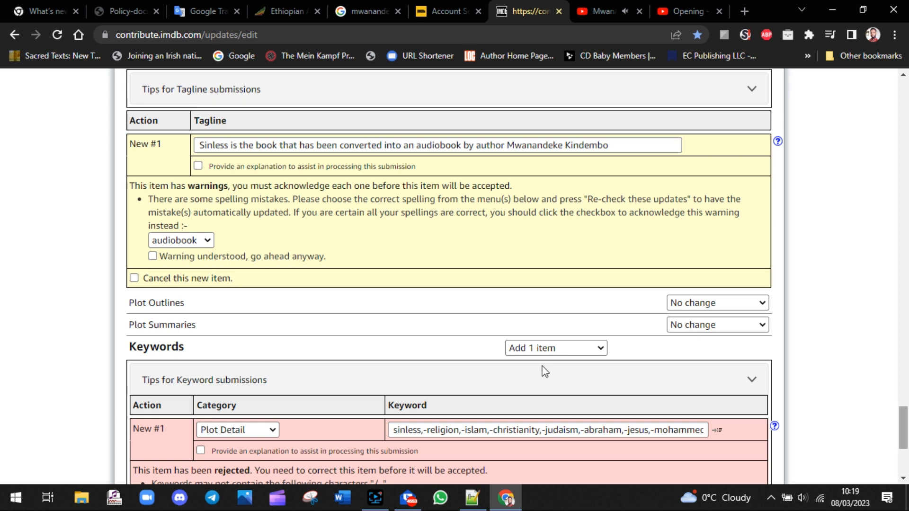
{"action": "left_click", "coordinate": [206, 241]}
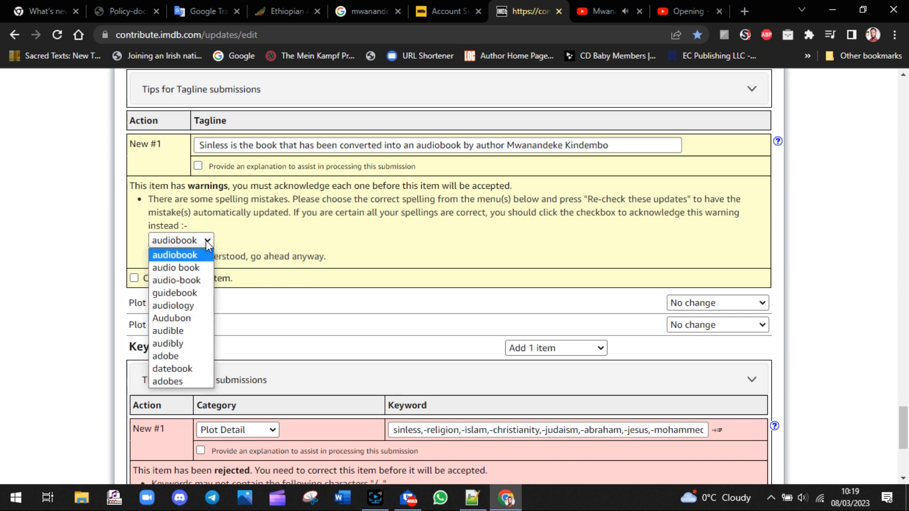
{"action": "left_click", "coordinate": [476, 250]}
{"action": "left_click", "coordinate": [152, 256]}
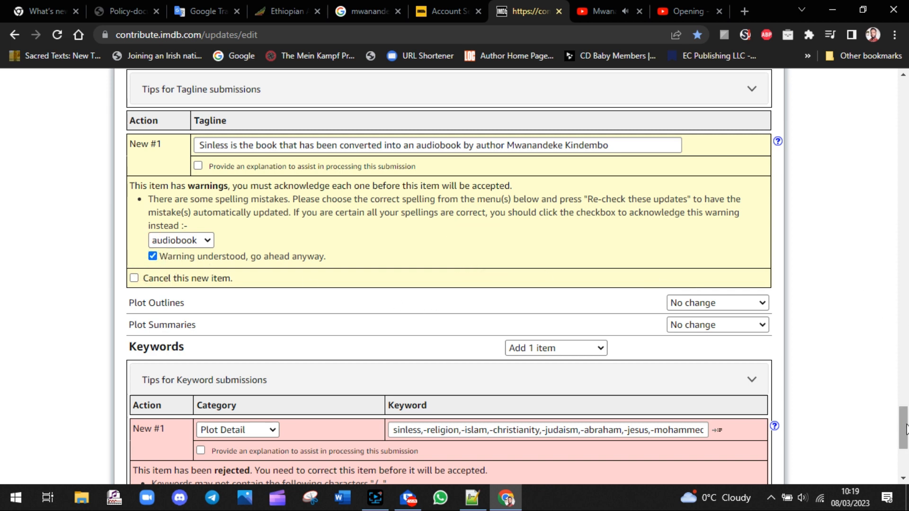
Examine the rejected Plot Detail keyword entry and its automatic fixes, and re-check the updates
{"action": "scroll", "coordinate": [906, 430], "scroll_direction": "down", "scroll_amount": 5}
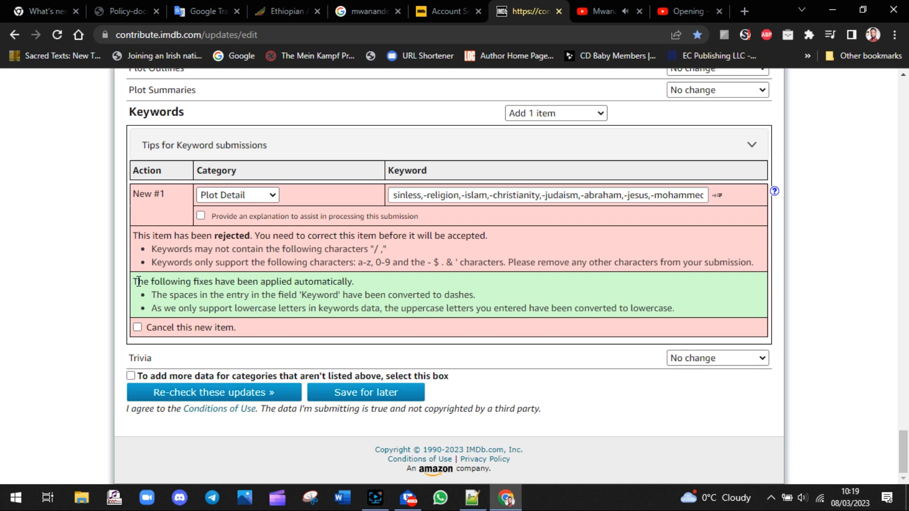
{"action": "left_click_drag", "start_coordinate": [138, 282], "coordinate": [392, 289]}
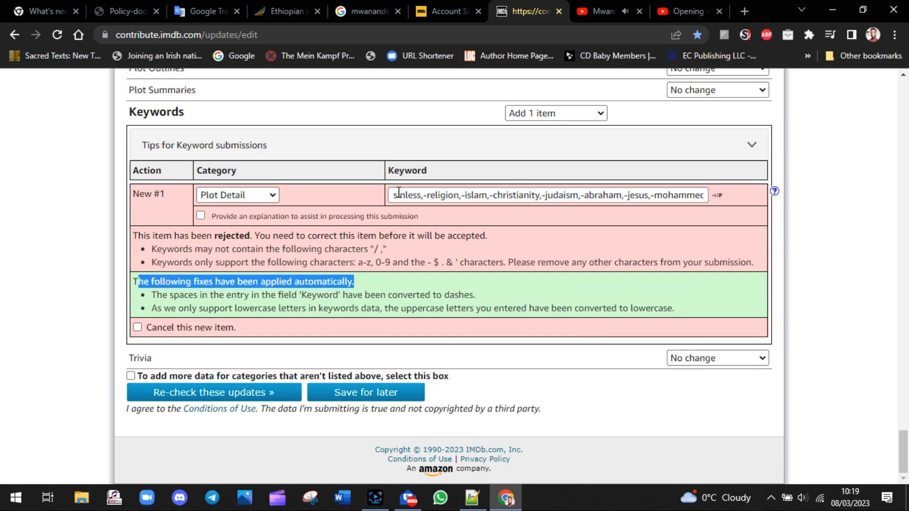
{"action": "left_click_drag", "start_coordinate": [392, 196], "coordinate": [742, 199]}
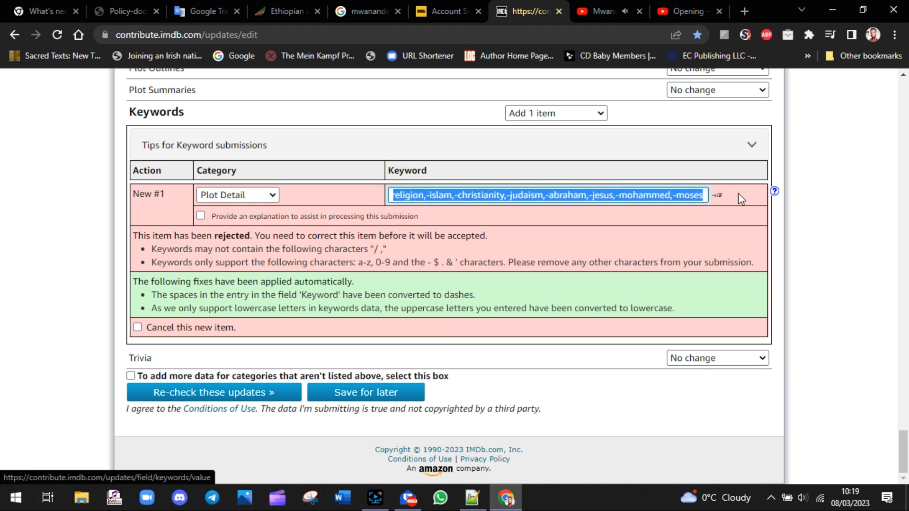
{"action": "left_click", "coordinate": [634, 196]}
{"action": "left_click", "coordinate": [621, 197]}
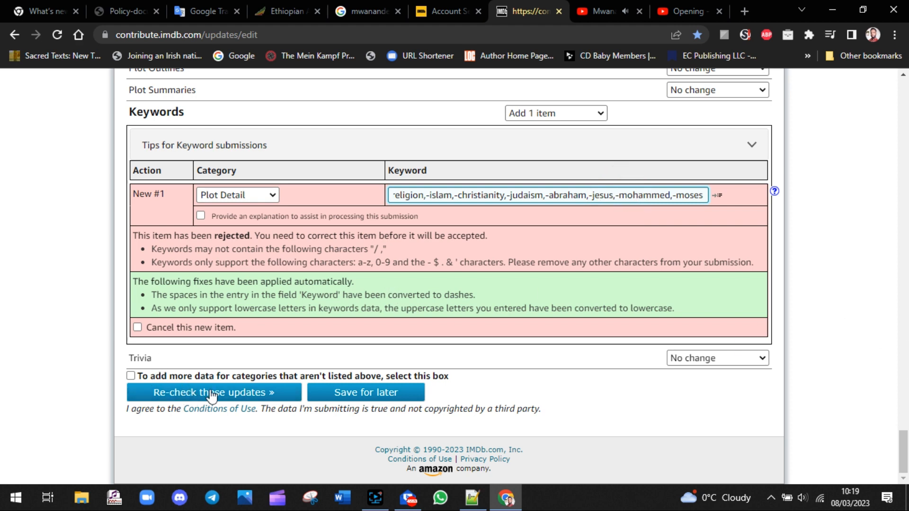
{"action": "left_click", "coordinate": [191, 392]}
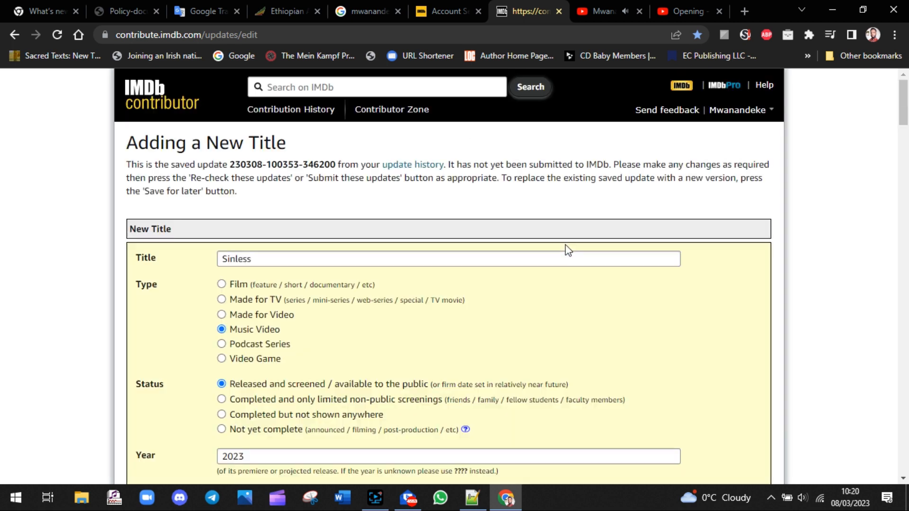
Check why the Plot Detail keyword entry is rejected, cancel that new item and re-check the updates
{"action": "left_click", "coordinate": [905, 136]}
{"action": "left_click_drag", "start_coordinate": [907, 166], "coordinate": [906, 465]}
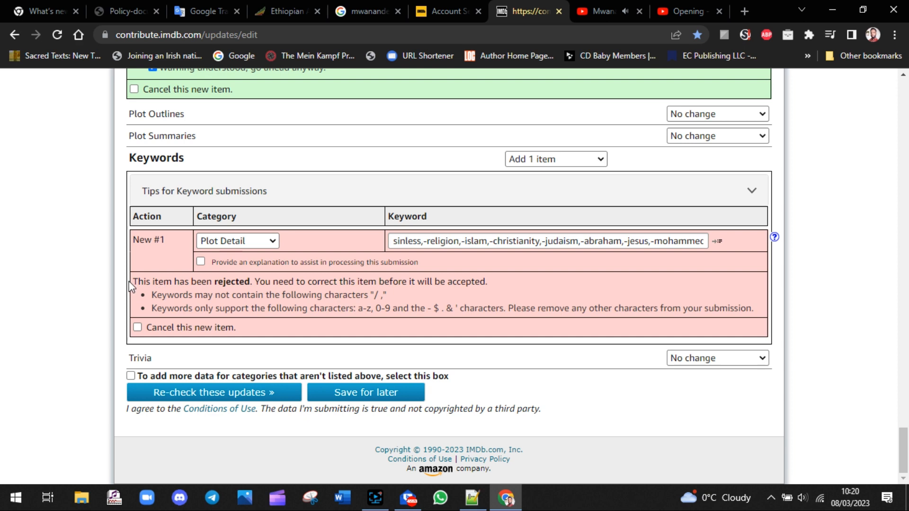
{"action": "left_click_drag", "start_coordinate": [134, 278], "coordinate": [470, 293]}
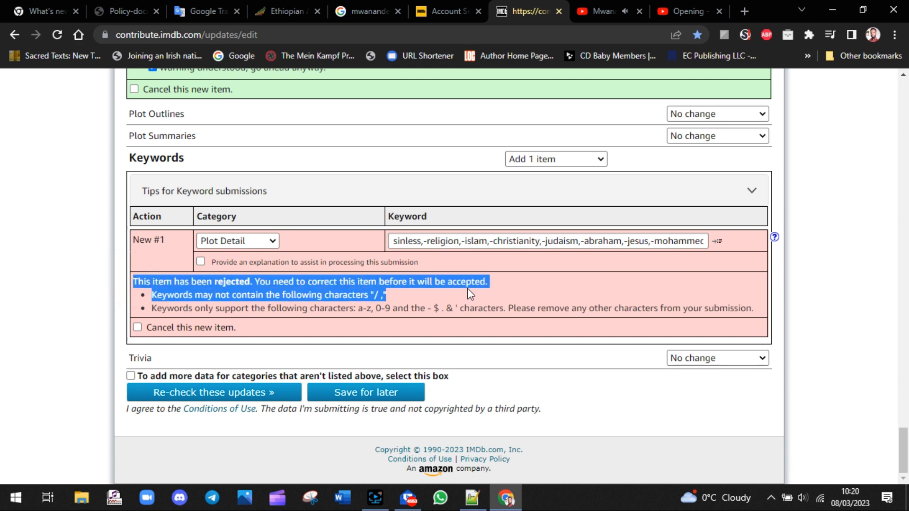
{"action": "left_click", "coordinate": [252, 299]}
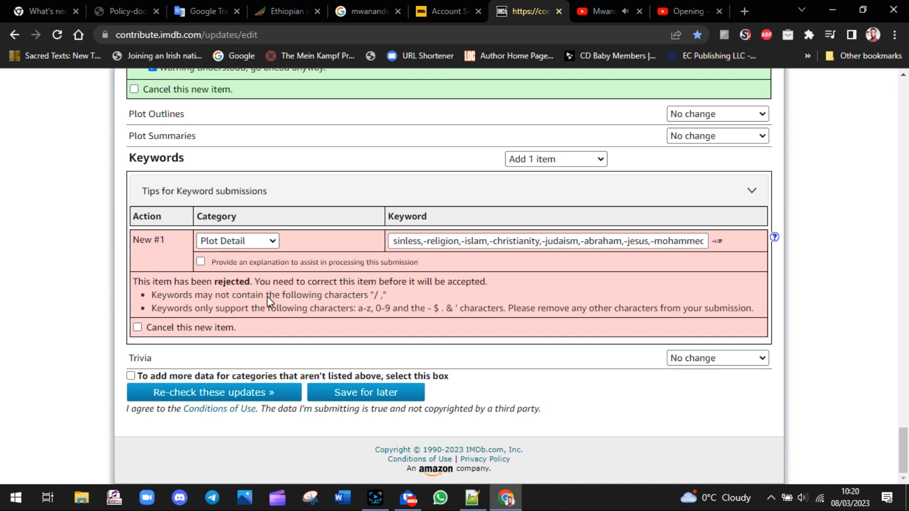
{"action": "left_click_drag", "start_coordinate": [267, 297], "coordinate": [479, 239]}
{"action": "left_click", "coordinate": [466, 240]}
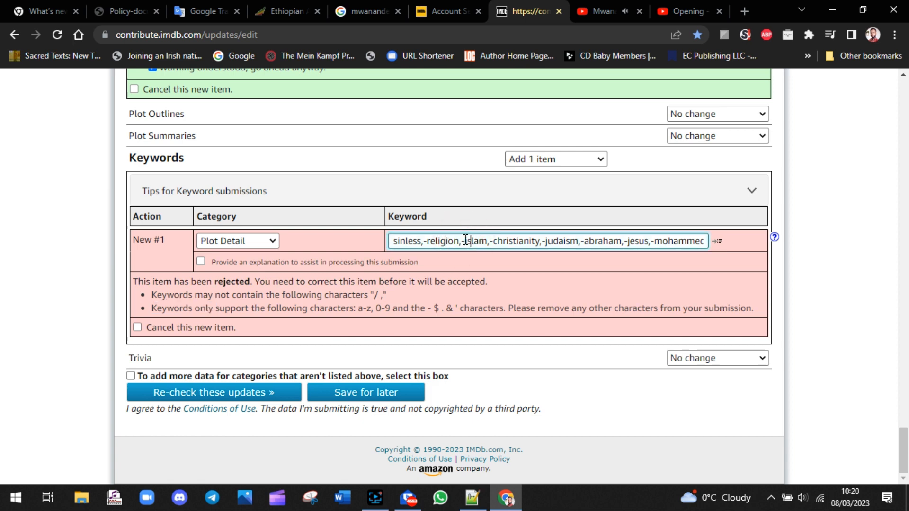
{"action": "key", "text": "End"}
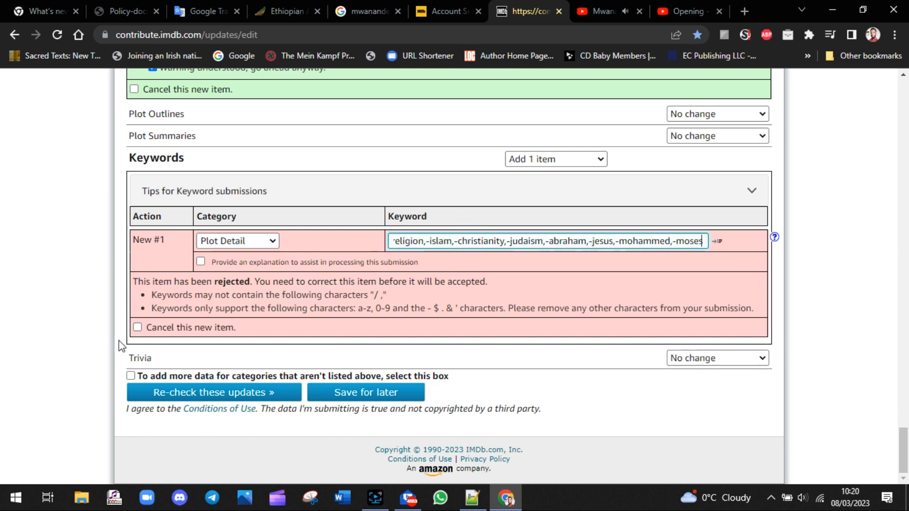
{"action": "left_click", "coordinate": [137, 327]}
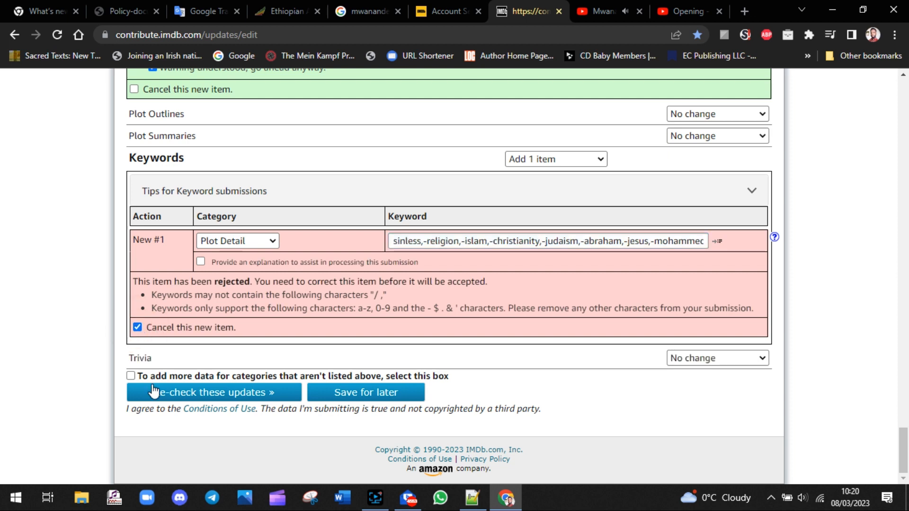
{"action": "left_click", "coordinate": [227, 399]}
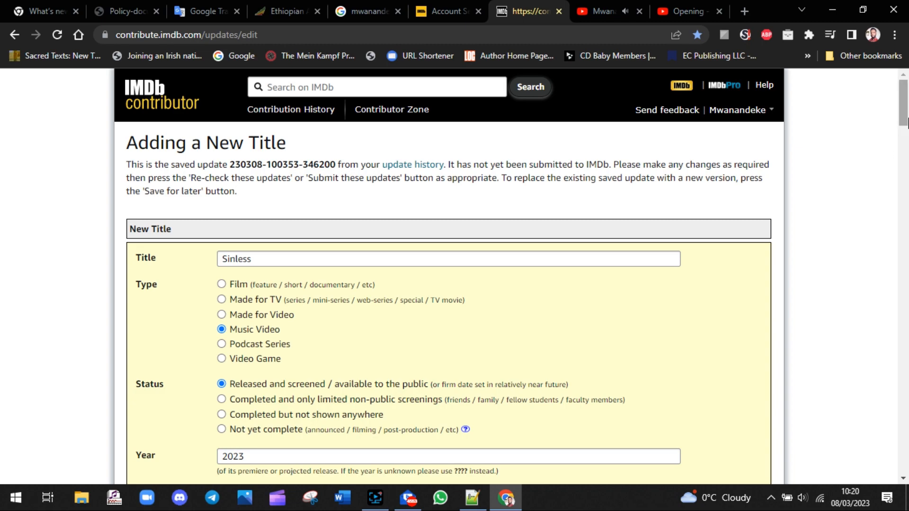
Set the empty Keywords section to No change and re-check the updates
{"action": "left_click_drag", "start_coordinate": [905, 127], "coordinate": [906, 478]}
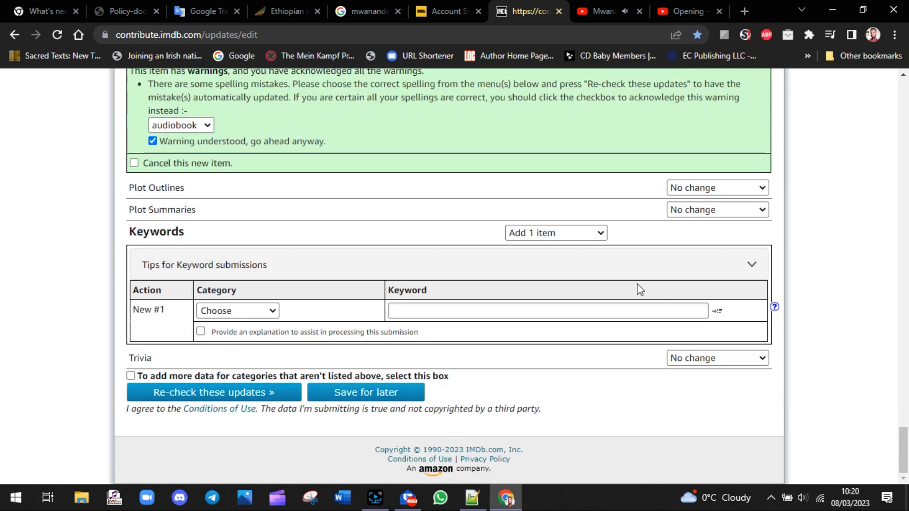
{"action": "left_click", "coordinate": [599, 234]}
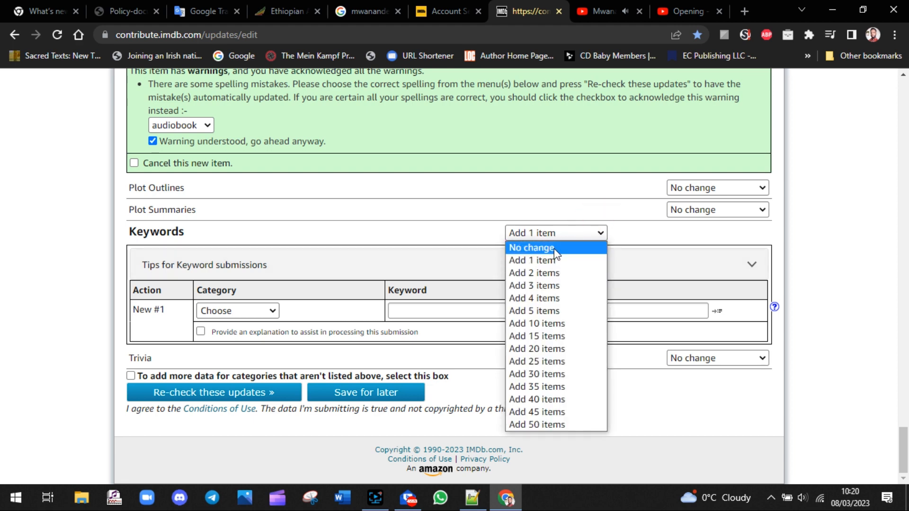
{"action": "left_click", "coordinate": [555, 248]}
{"action": "left_click", "coordinate": [171, 395]}
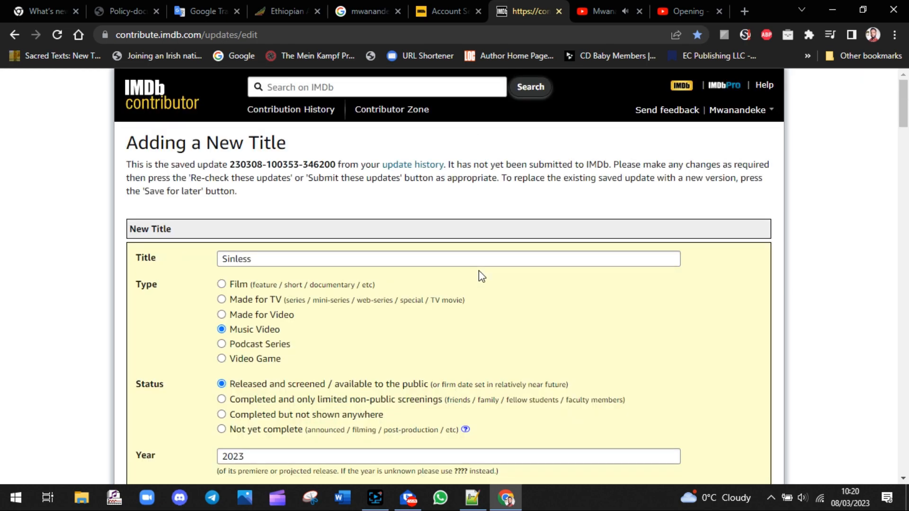
Try to remove the empty Production Companies entry by setting the section to No change and re-checking the updates
{"action": "left_click_drag", "start_coordinate": [904, 104], "coordinate": [906, 473]}
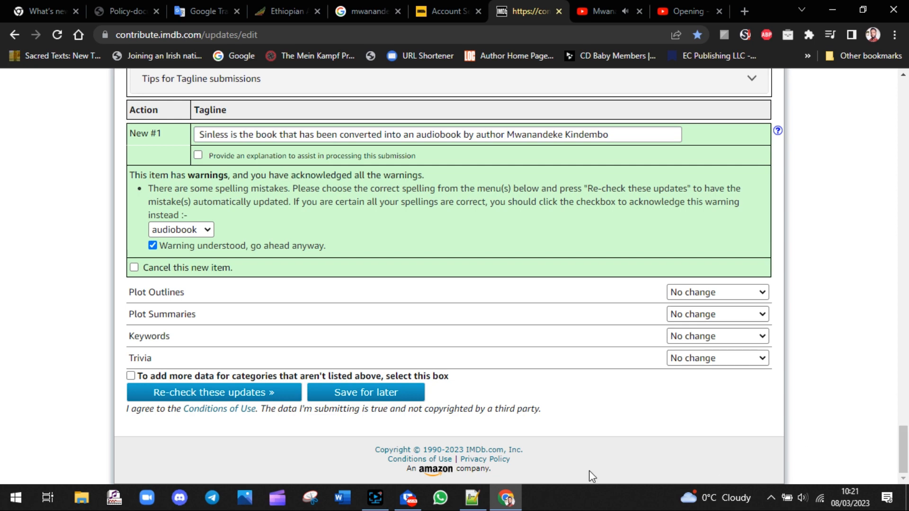
{"action": "left_click", "coordinate": [373, 495]}
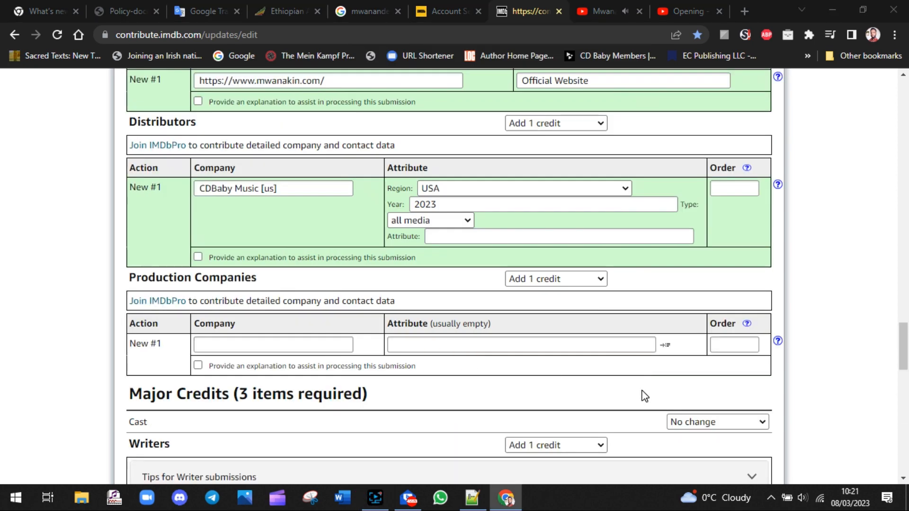
{"action": "mouse_move", "coordinate": [904, 346]}
{"action": "left_mouse_down"}
{"action": "mouse_move", "coordinate": [907, 448]}
{"action": "mouse_move", "coordinate": [894, 334]}
{"action": "left_mouse_up"}
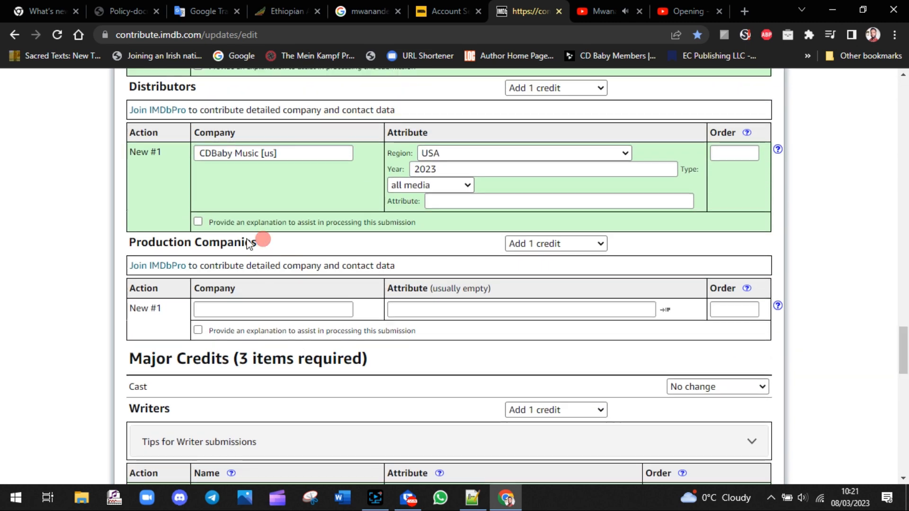
{"action": "left_click_drag", "start_coordinate": [259, 240], "coordinate": [121, 251]}
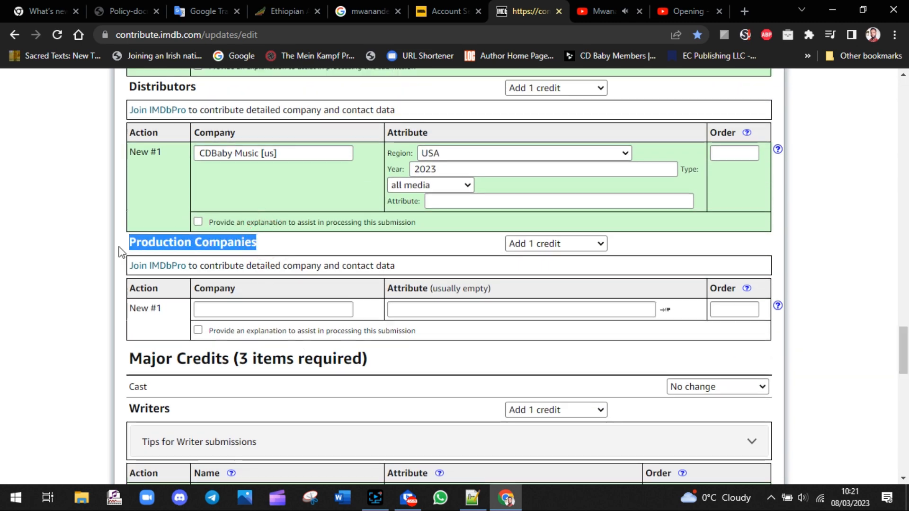
{"action": "left_click", "coordinate": [577, 246]}
{"action": "left_click", "coordinate": [544, 258]}
{"action": "left_click", "coordinate": [848, 314]}
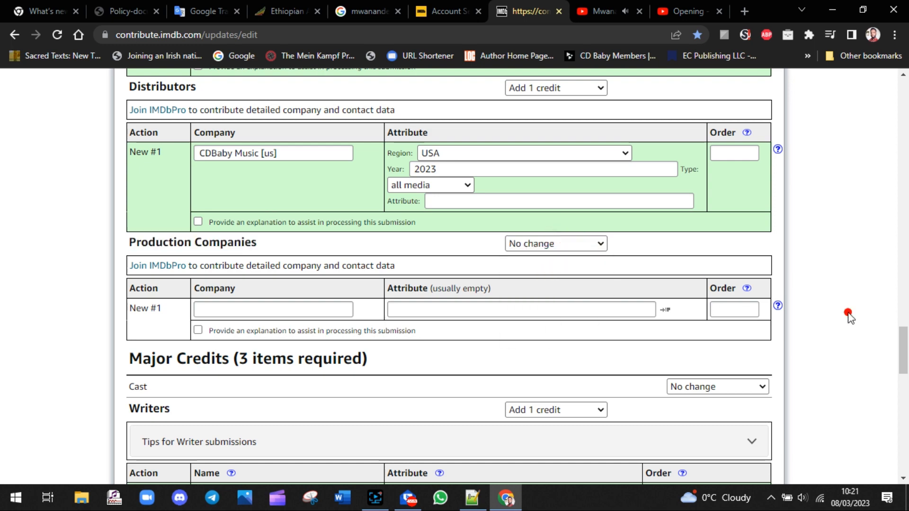
{"action": "left_click_drag", "start_coordinate": [903, 355], "coordinate": [905, 467]}
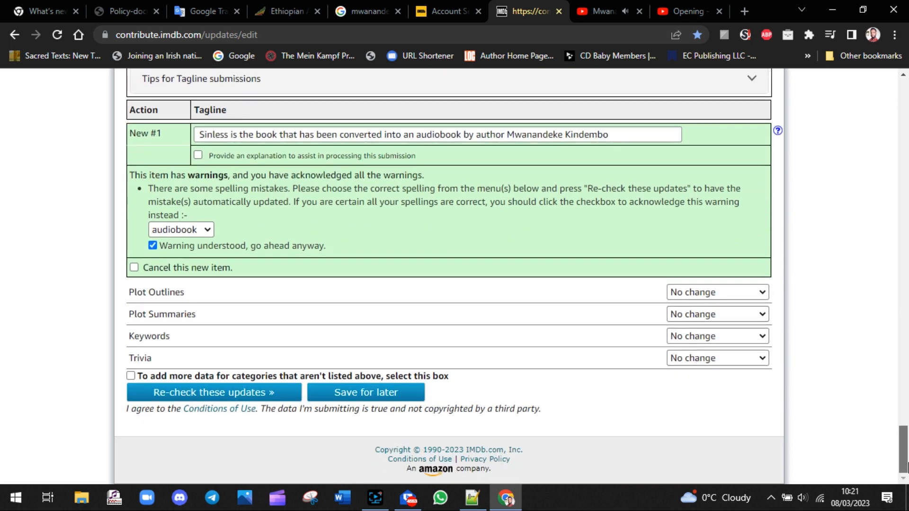
{"action": "left_click", "coordinate": [212, 393]}
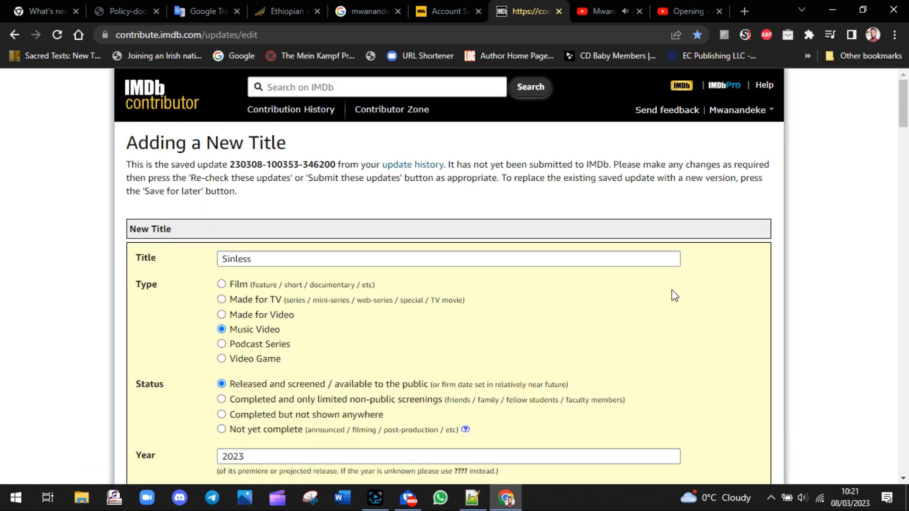
Try again to set Production Companies to No change, and re-check the updates once more
{"action": "scroll", "coordinate": [903, 189], "scroll_direction": "down", "scroll_amount": 13}
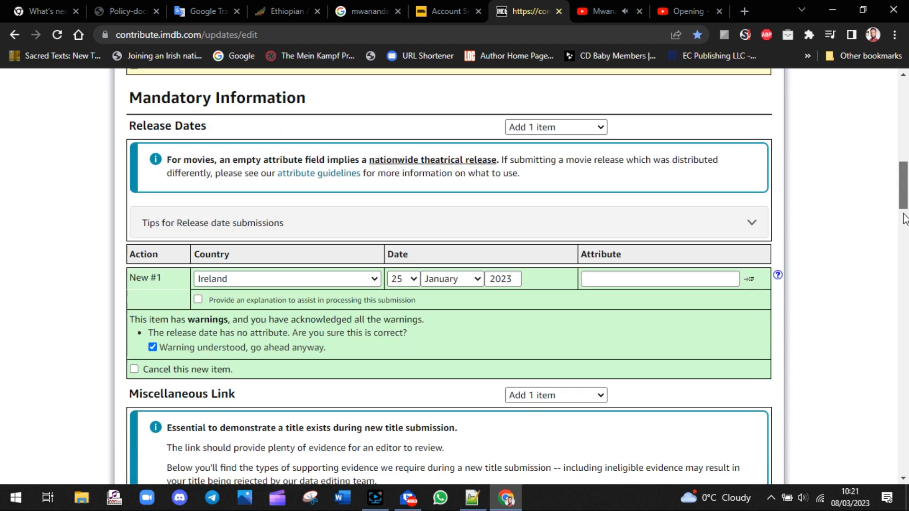
{"action": "left_click_drag", "start_coordinate": [904, 219], "coordinate": [904, 346]}
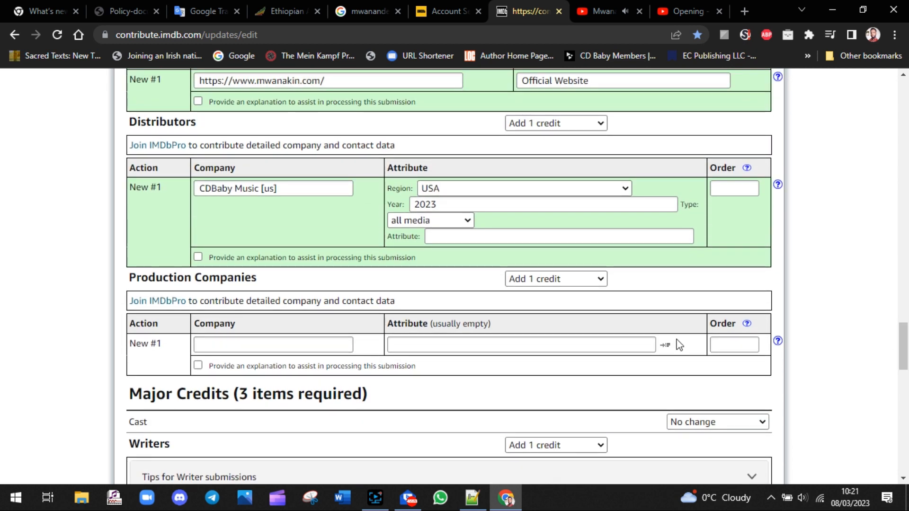
{"action": "left_click", "coordinate": [589, 280]}
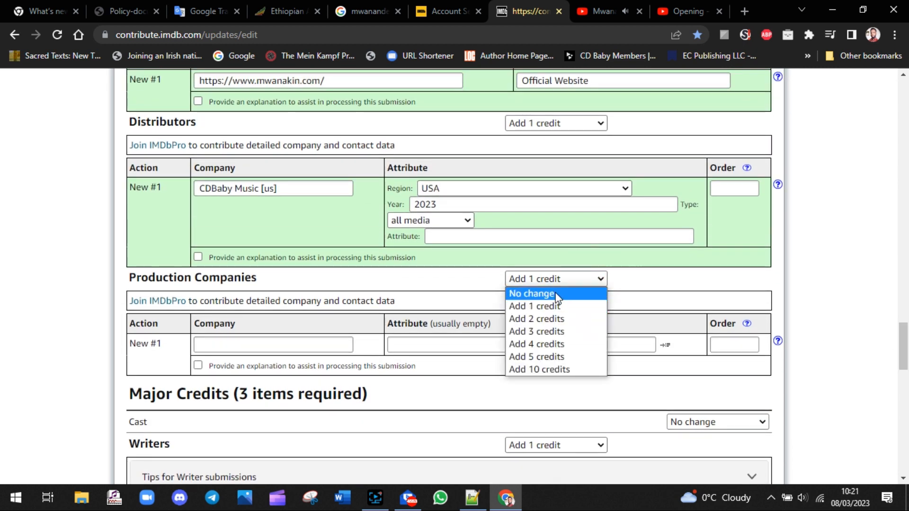
{"action": "left_click", "coordinate": [532, 293]}
{"action": "left_click", "coordinate": [822, 342]}
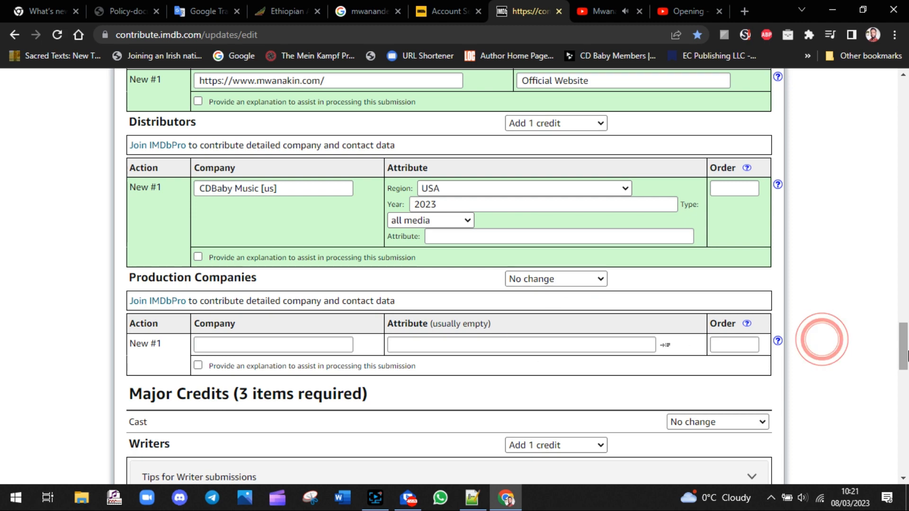
{"action": "left_click_drag", "start_coordinate": [904, 351], "coordinate": [906, 455]}
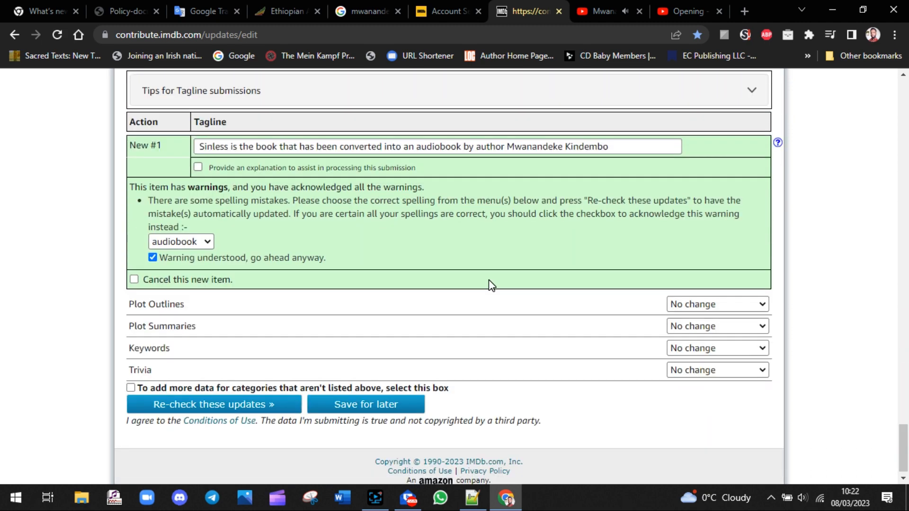
{"action": "left_click", "coordinate": [214, 405]}
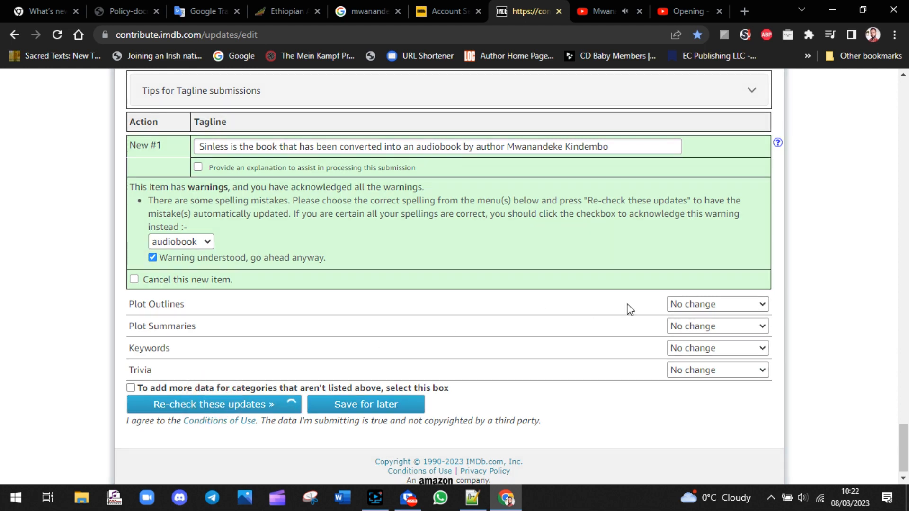
Review the Production Companies and Taglines sections of the re-checked submission
{"action": "scroll", "coordinate": [882, 144], "scroll_direction": "down", "scroll_amount": 15}
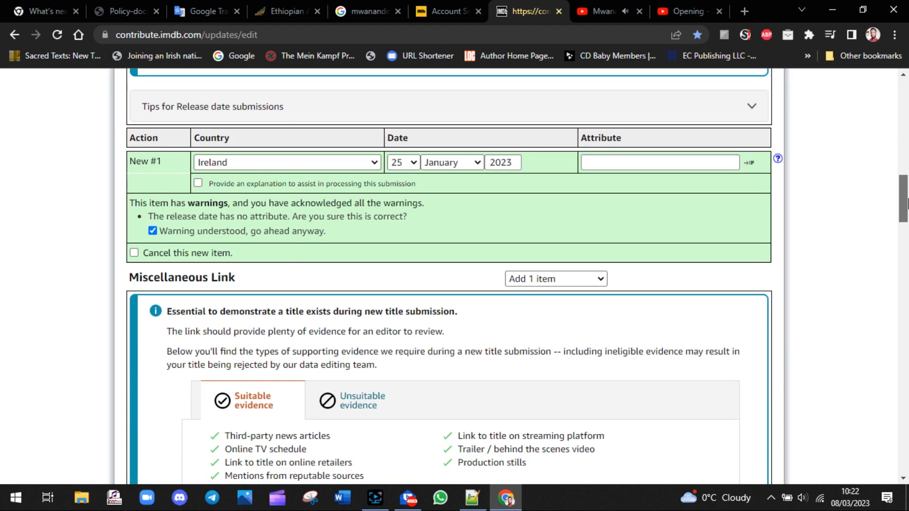
{"action": "left_click_drag", "start_coordinate": [906, 202], "coordinate": [907, 358]}
{"action": "left_click_drag", "start_coordinate": [265, 222], "coordinate": [128, 218]}
{"action": "left_click", "coordinate": [382, 504]}
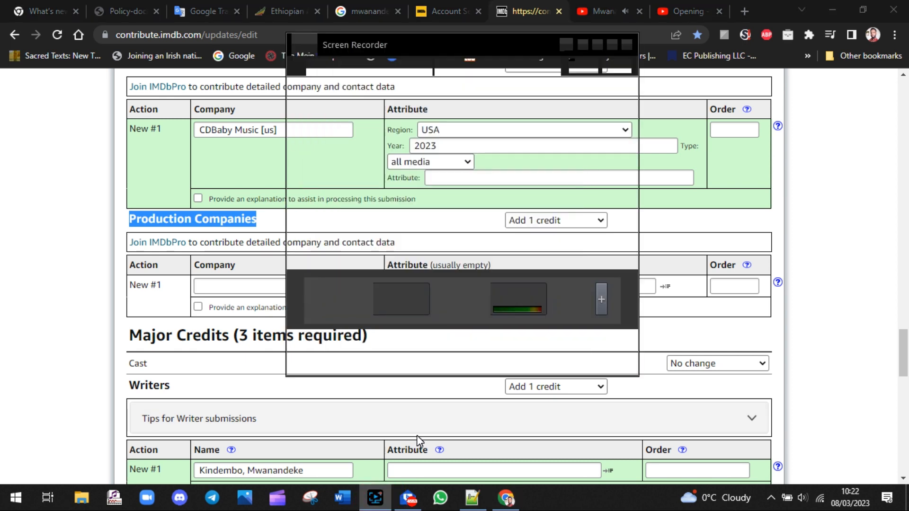
{"action": "left_click", "coordinate": [463, 349]}
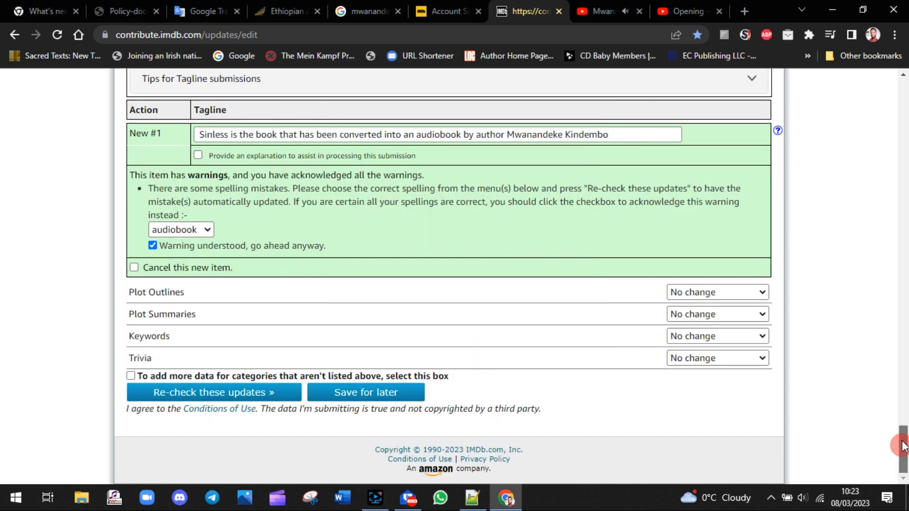
{"action": "scroll", "coordinate": [901, 442], "scroll_direction": "up", "scroll_amount": 4}
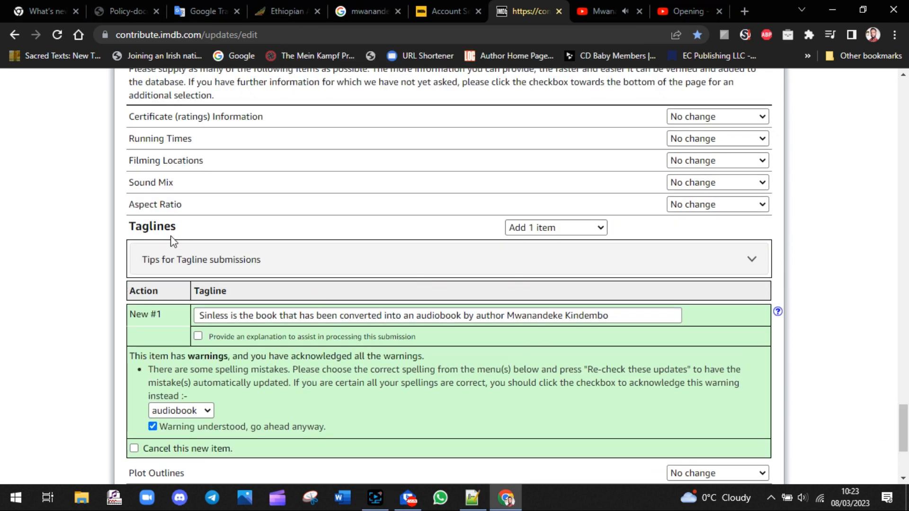
{"action": "left_click_drag", "start_coordinate": [153, 229], "coordinate": [129, 228]}
Review the summary of items ready to be added for Sinless (2023) (Music Video) and submit the updates
{"action": "left_click_drag", "start_coordinate": [904, 435], "coordinate": [906, 151]}
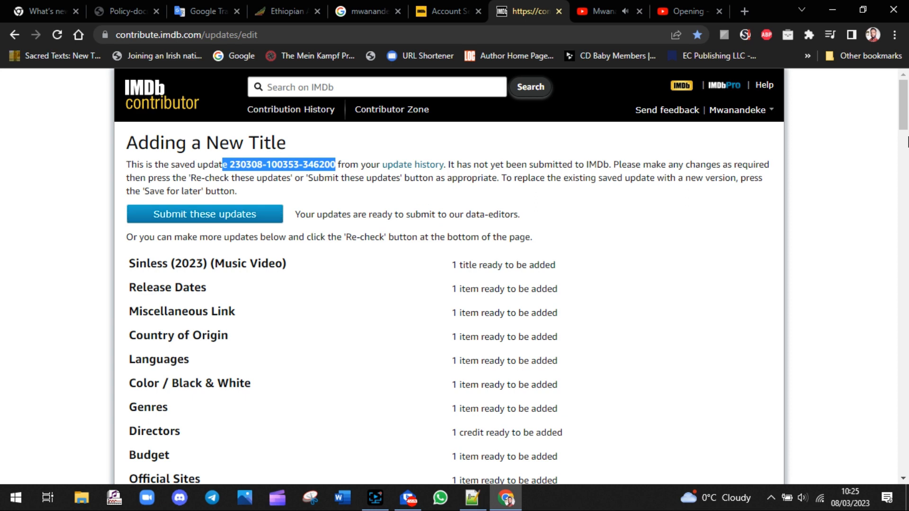
{"action": "scroll", "coordinate": [728, 133], "scroll_direction": "down", "scroll_amount": 4}
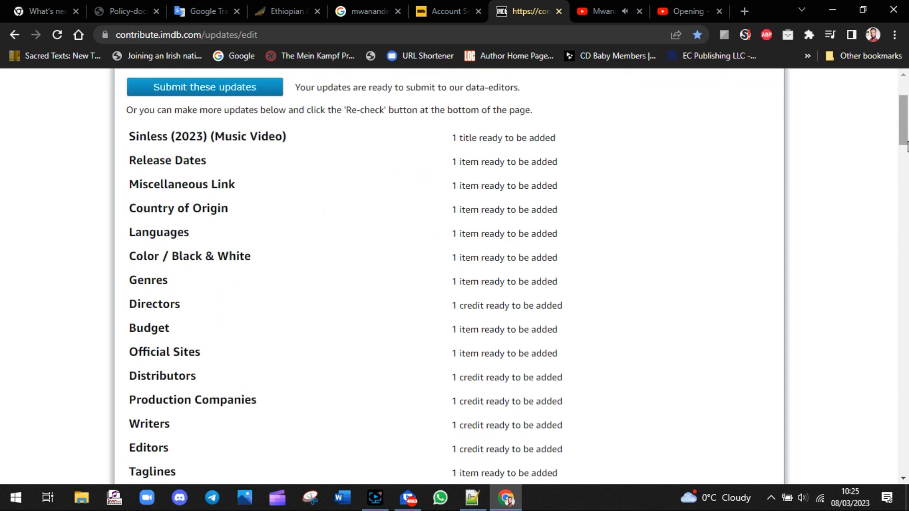
{"action": "left_click_drag", "start_coordinate": [123, 87], "coordinate": [306, 97]}
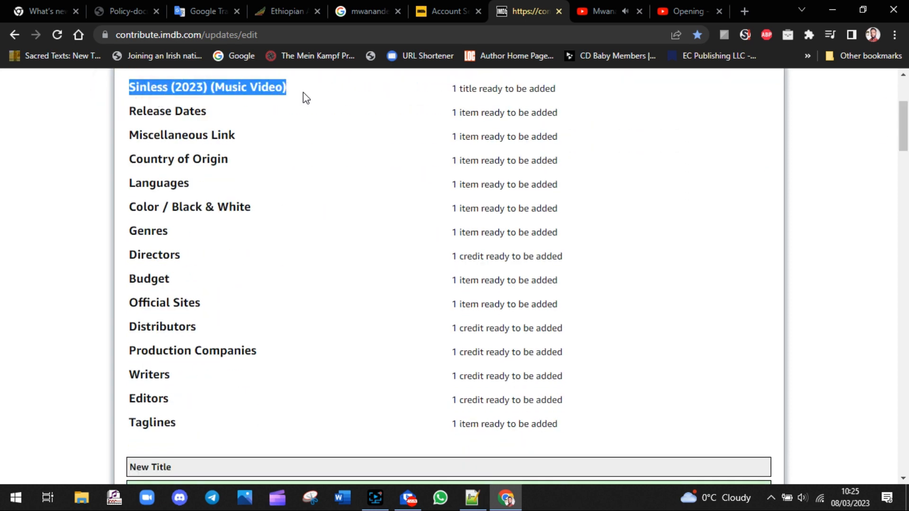
{"action": "left_click_drag", "start_coordinate": [121, 112], "coordinate": [243, 115]}
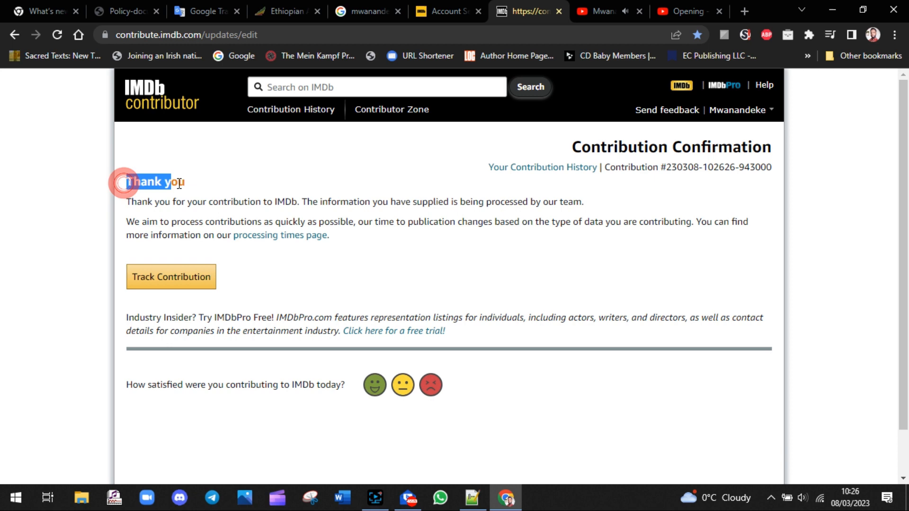
Read the contribution confirmation and open the tracking page for the submitted Sinless contribution
{"action": "left_click_drag", "start_coordinate": [161, 183], "coordinate": [188, 194]}
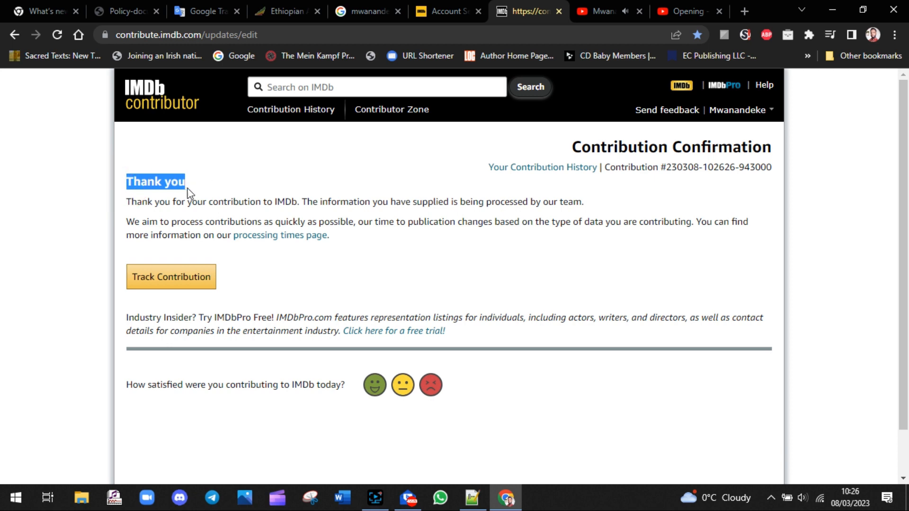
{"action": "left_click_drag", "start_coordinate": [125, 204], "coordinate": [805, 226]}
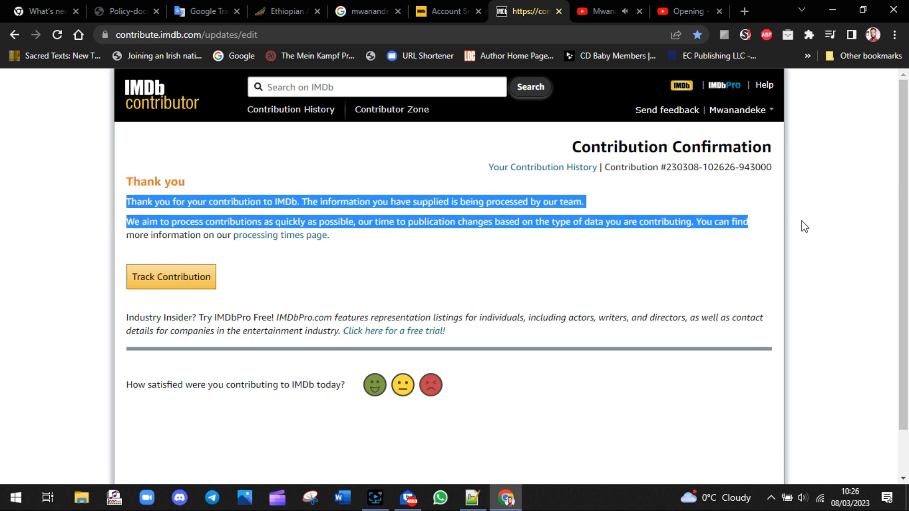
{"action": "left_click", "coordinate": [188, 284]}
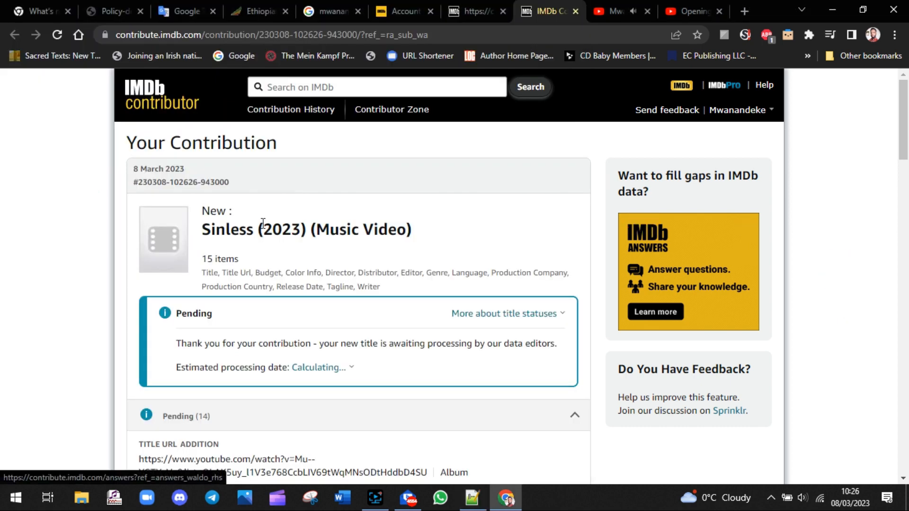
{"action": "left_click_drag", "start_coordinate": [282, 143], "coordinate": [126, 143]}
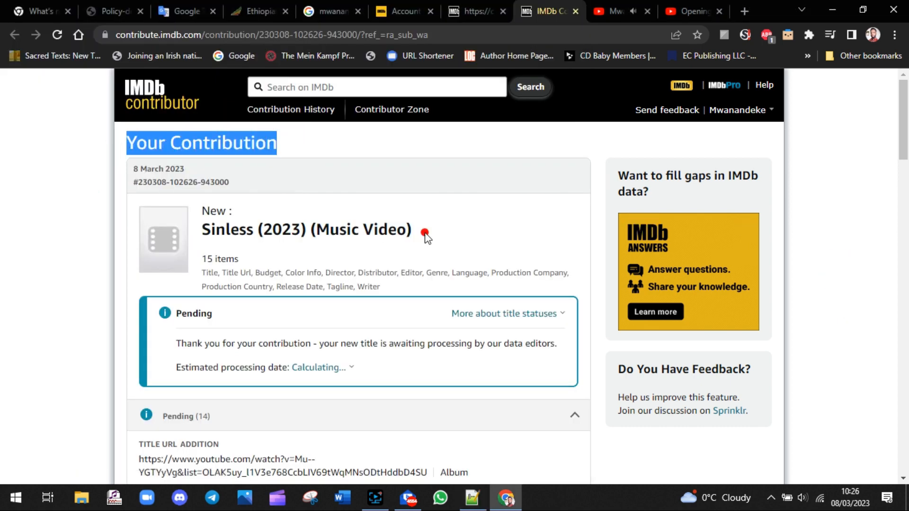
Review the pending Sinless (2023) (Music Video) contribution and check the submission date against the system calendar
{"action": "left_click_drag", "start_coordinate": [425, 233], "coordinate": [201, 226]}
{"action": "mouse_move", "coordinate": [902, 126]}
{"action": "left_mouse_down"}
{"action": "mouse_move", "coordinate": [906, 475]}
{"action": "mouse_move", "coordinate": [907, 116]}
{"action": "left_mouse_up"}
{"action": "left_click", "coordinate": [838, 246]}
{"action": "left_click", "coordinate": [850, 500]}
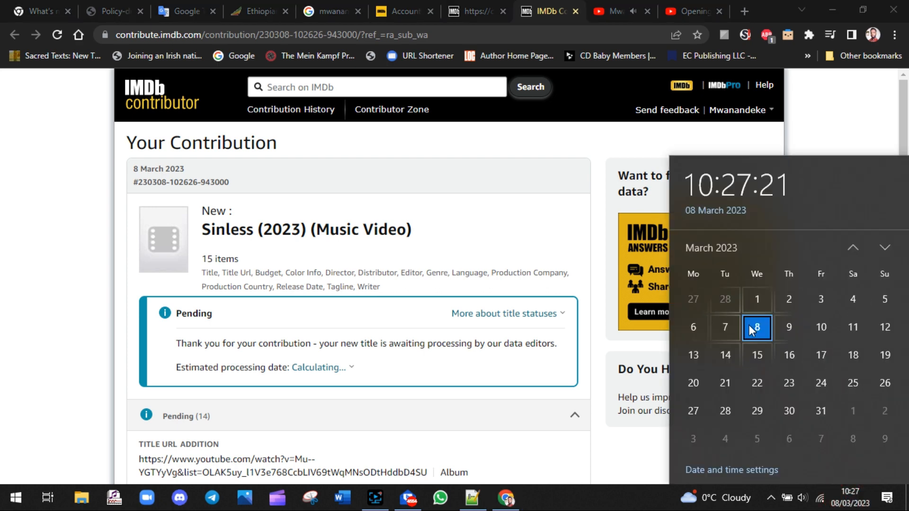
{"action": "left_click", "coordinate": [383, 182]}
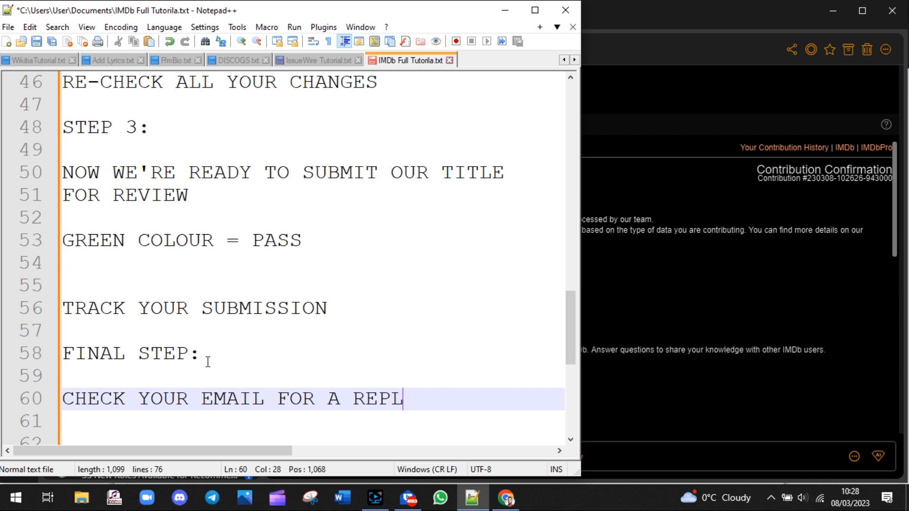
Complete the final-step line in the tutorial notes as "CHECK YOUR EMAIL FOR A REPLY FROM IMDb"
{"action": "type", "text": "Y F"}
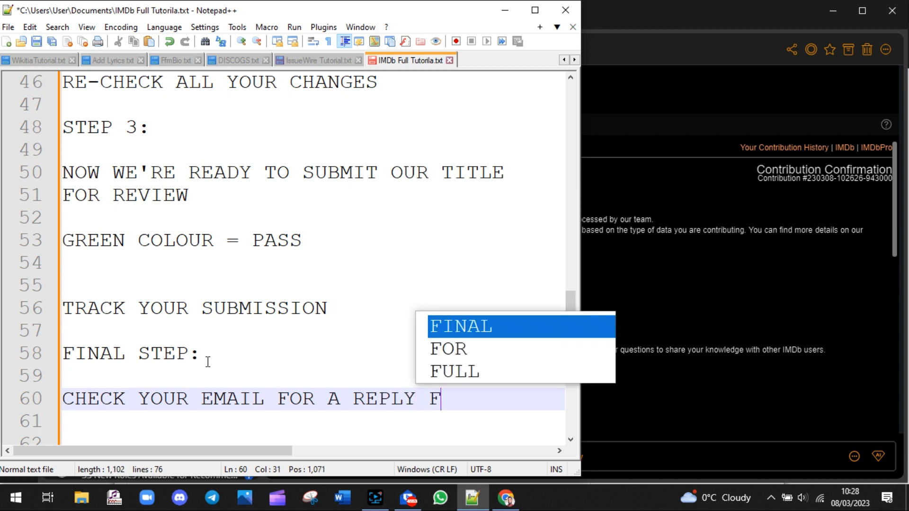
{"action": "type", "text": "ROM"}
{"action": "key", "text": "Return"}
{"action": "type", "text": "IMB"}
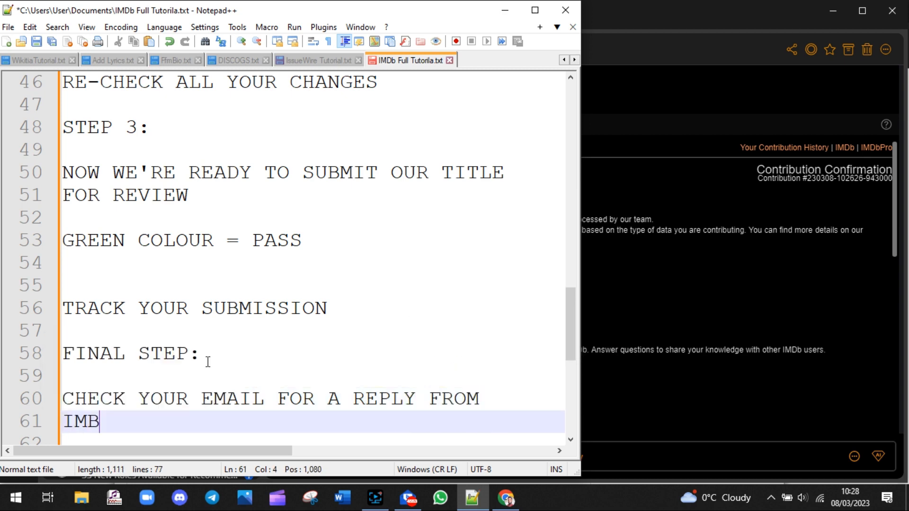
{"action": "key", "text": "BackSpace"}
{"action": "type", "text": "Db"}
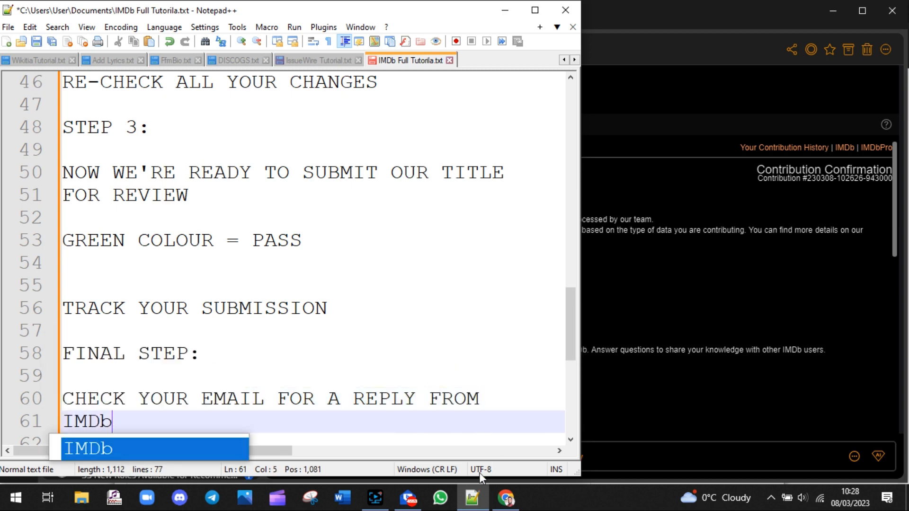
Switch to BlueMail and read the sender, greeting and thank-you message of the IMDb update receipt
{"action": "left_click", "coordinate": [408, 498]}
{"action": "left_click_drag", "start_coordinate": [302, 82], "coordinate": [523, 83]}
{"action": "left_click_drag", "start_coordinate": [270, 197], "coordinate": [334, 197]}
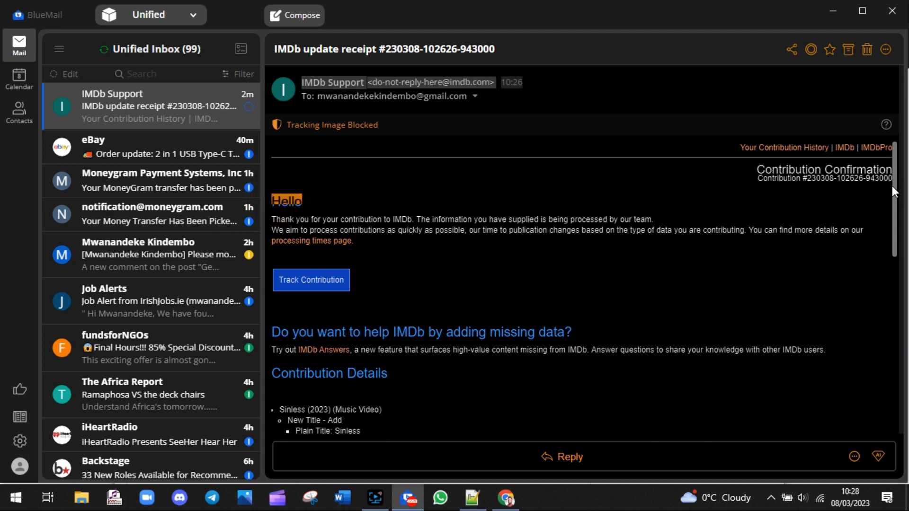
{"action": "scroll", "coordinate": [892, 182], "scroll_direction": "down", "scroll_amount": 1}
{"action": "scroll", "coordinate": [895, 177], "scroll_direction": "up", "scroll_amount": 1}
{"action": "left_click_drag", "start_coordinate": [272, 218], "coordinate": [747, 253]}
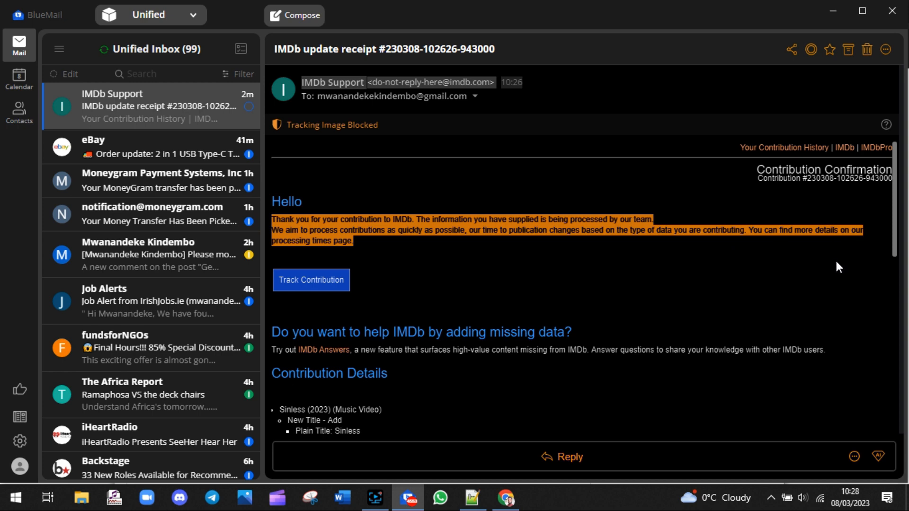
{"action": "left_click", "coordinate": [769, 281]}
Examine the Contribution Details heading and the Sinless (2023) (Music Video) title in the IMDb receipt
{"action": "left_click_drag", "start_coordinate": [895, 219], "coordinate": [894, 250]}
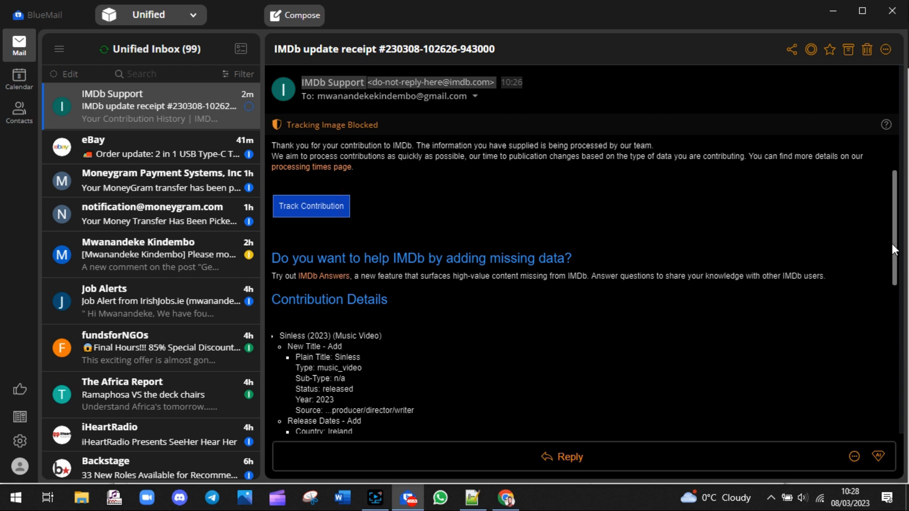
{"action": "left_click_drag", "start_coordinate": [896, 266], "coordinate": [896, 267]}
{"action": "left_click_drag", "start_coordinate": [400, 304], "coordinate": [273, 296]}
{"action": "left_click_drag", "start_coordinate": [383, 336], "coordinate": [411, 342]}
{"action": "left_click_drag", "start_coordinate": [278, 335], "coordinate": [461, 361]}
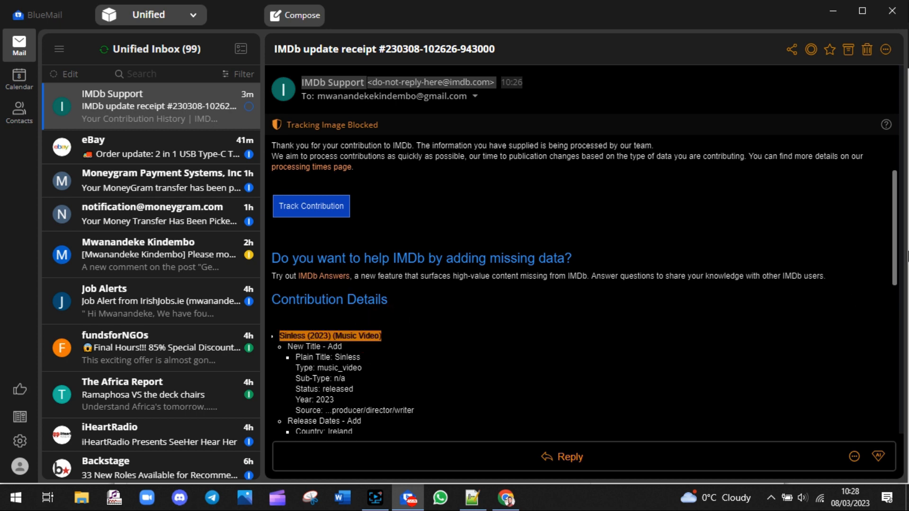
Review the submitted items in the receipt, including the official site link, the YouTube album link and the new title entry
{"action": "left_click_drag", "start_coordinate": [895, 251], "coordinate": [889, 438]}
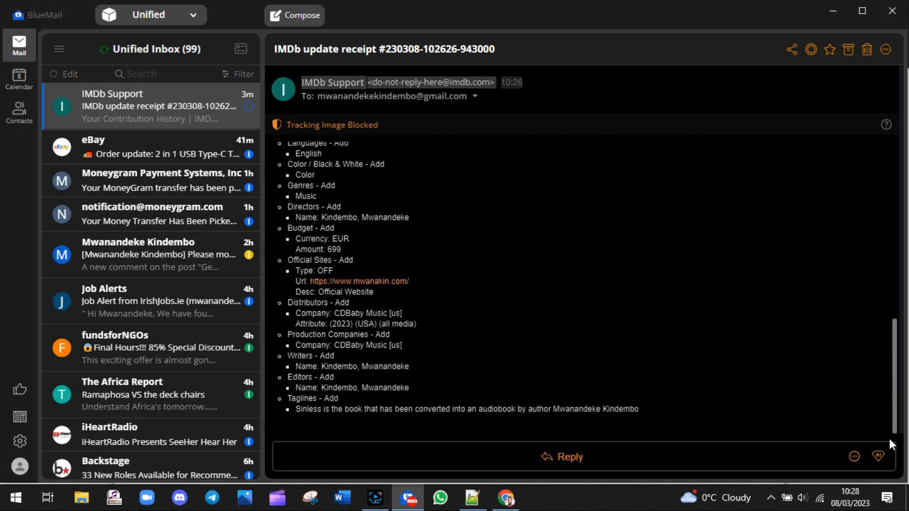
{"action": "left_click_drag", "start_coordinate": [427, 280], "coordinate": [294, 280]}
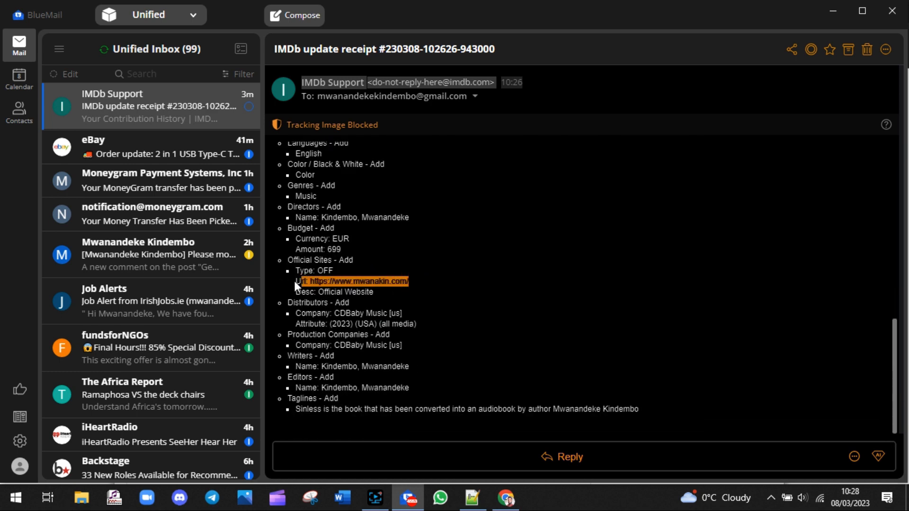
{"action": "left_click_drag", "start_coordinate": [894, 411], "coordinate": [895, 326]}
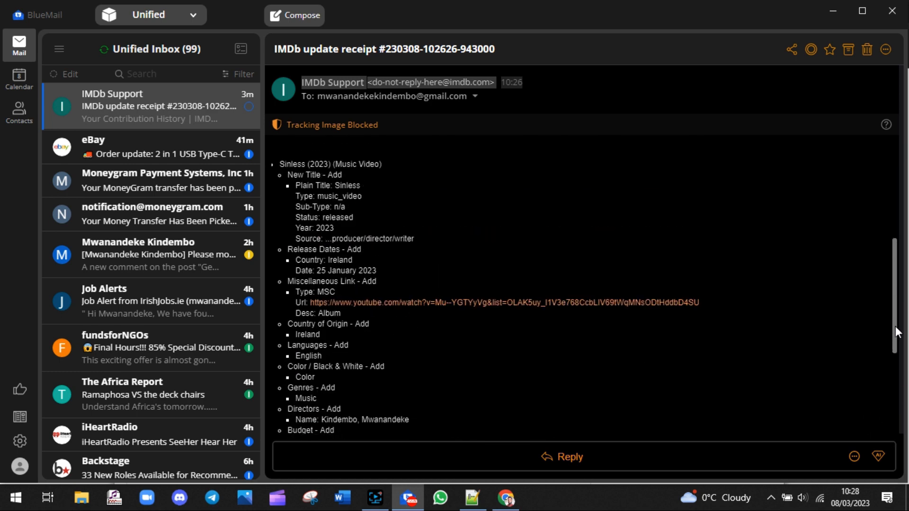
{"action": "left_click", "coordinate": [710, 303]}
{"action": "left_click", "coordinate": [298, 306], "text": "shift"}
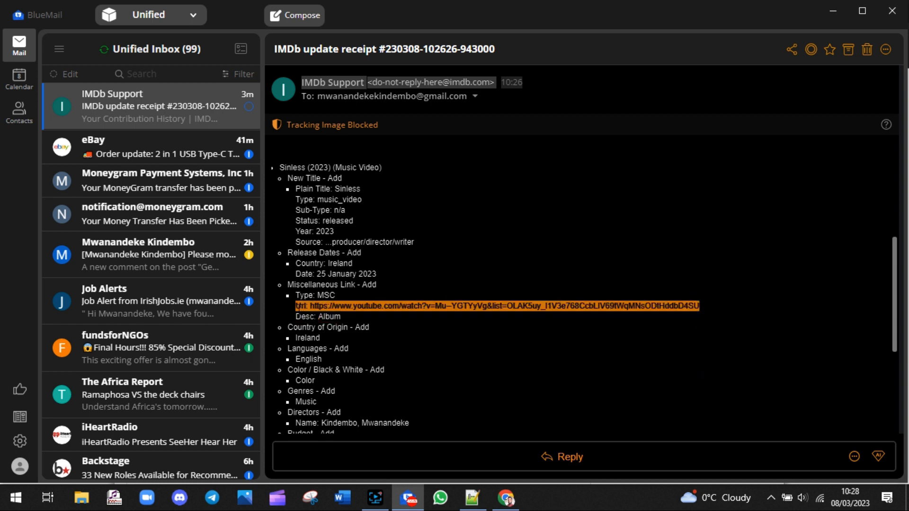
{"action": "left_click", "coordinate": [342, 181]}
{"action": "left_click_drag", "start_coordinate": [288, 178], "coordinate": [292, 179]}
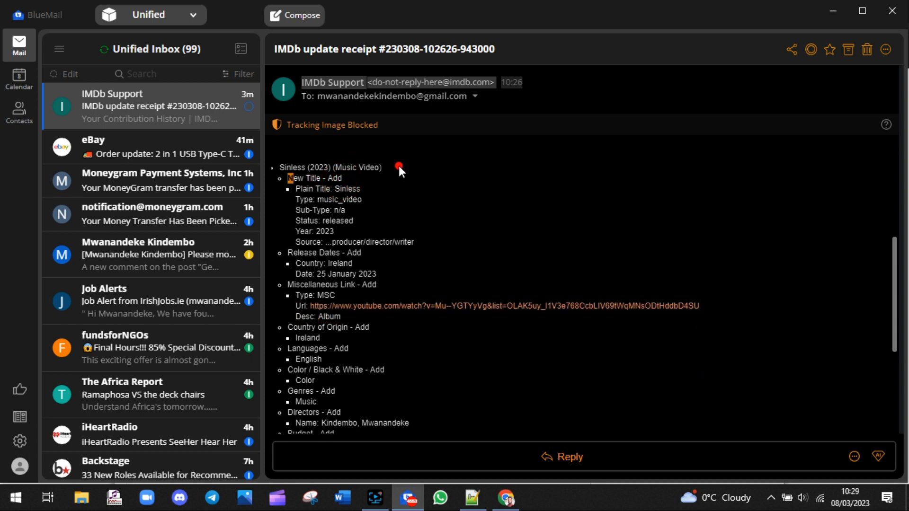
{"action": "left_click_drag", "start_coordinate": [399, 166], "coordinate": [291, 167]}
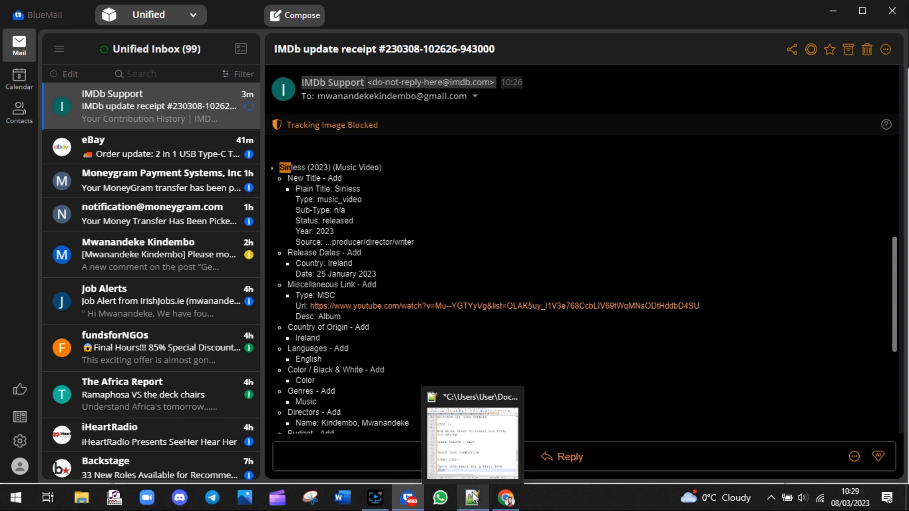
{"action": "left_click", "coordinate": [381, 501]}
{"action": "left_click", "coordinate": [382, 500]}
{"action": "left_click", "coordinate": [373, 499]}
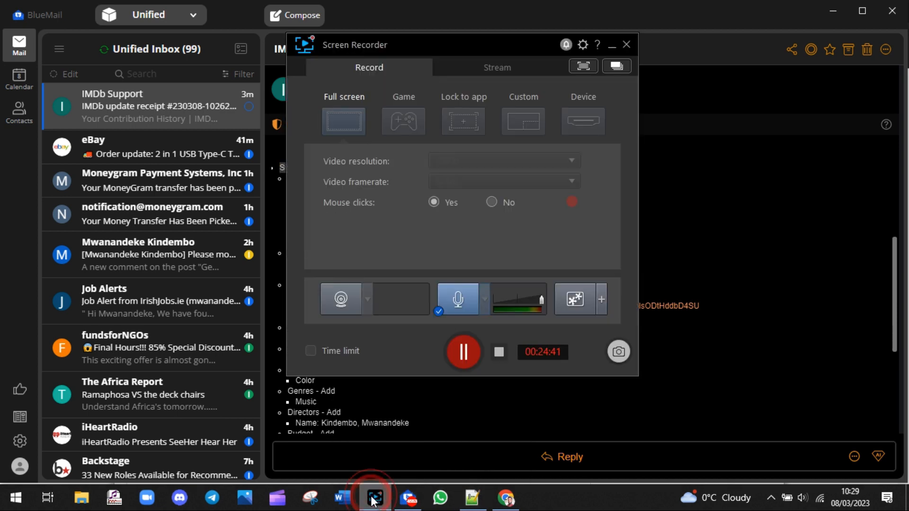
Switch to Notepad++ and add the line "THANK YOU FOR WATCHING!" below the final step, spaced by blank lines
{"action": "left_click", "coordinate": [472, 498]}
{"action": "key", "text": "Return"}
{"action": "key", "text": "Return"}
{"action": "key", "text": "Return"}
{"action": "type", "text": "tha"}
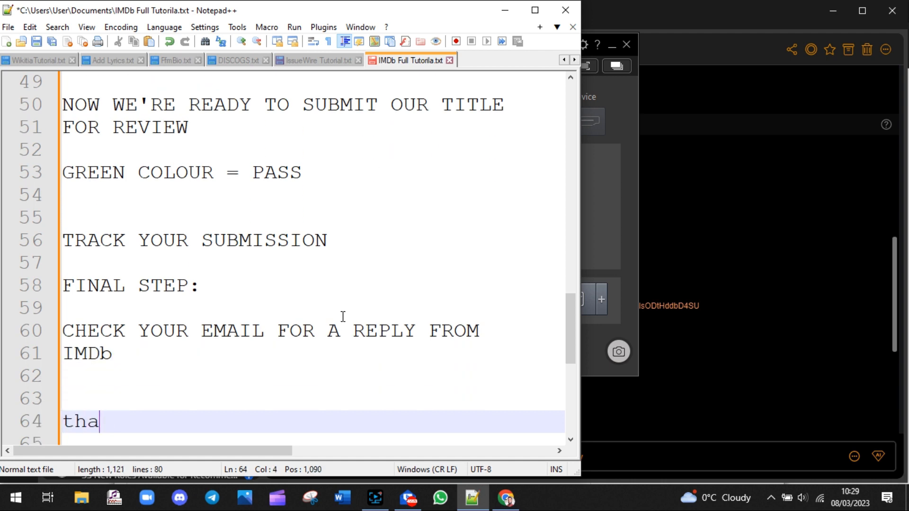
{"action": "type", "text": "n"}
{"action": "key", "text": "BackSpace"}
{"action": "key", "text": "BackSpace"}
{"action": "key", "text": "BackSpace"}
{"action": "key", "text": "BackSpace"}
{"action": "type", "text": "THANK YOU"}
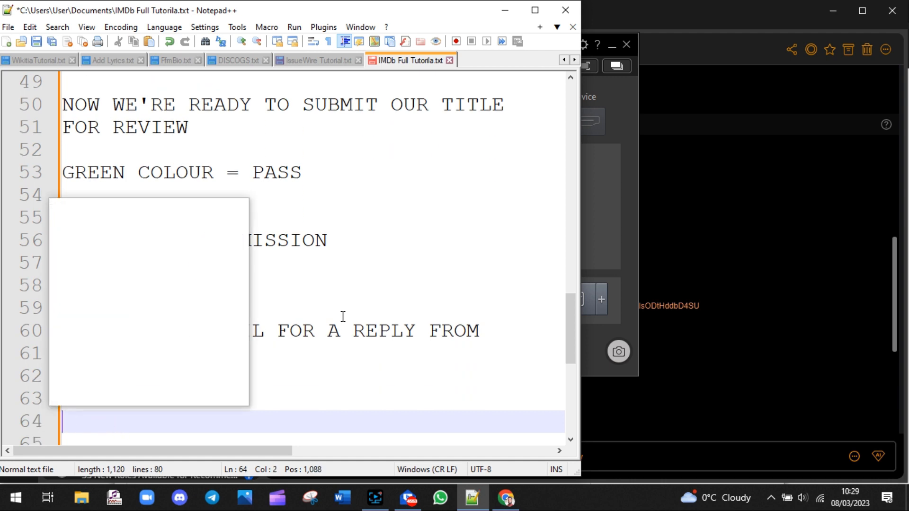
{"action": "type", "text": " FOR W"}
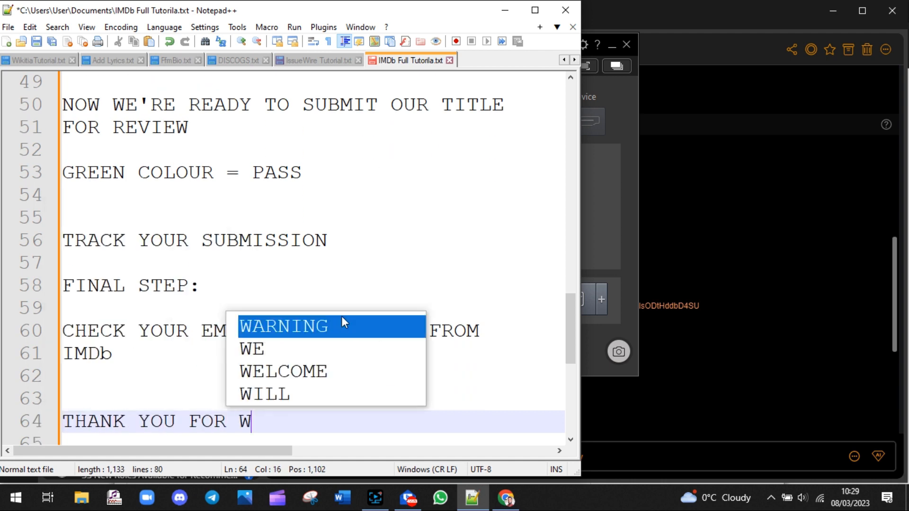
{"action": "type", "text": "ATCHING!"}
Add the closing text "AS USUAL, LIKE, COMMENT, SHARE & SUBSCRIBE FOR MORE TIPS!" over two lines, below a blank line
{"action": "key", "text": "Return"}
{"action": "key", "text": "Return"}
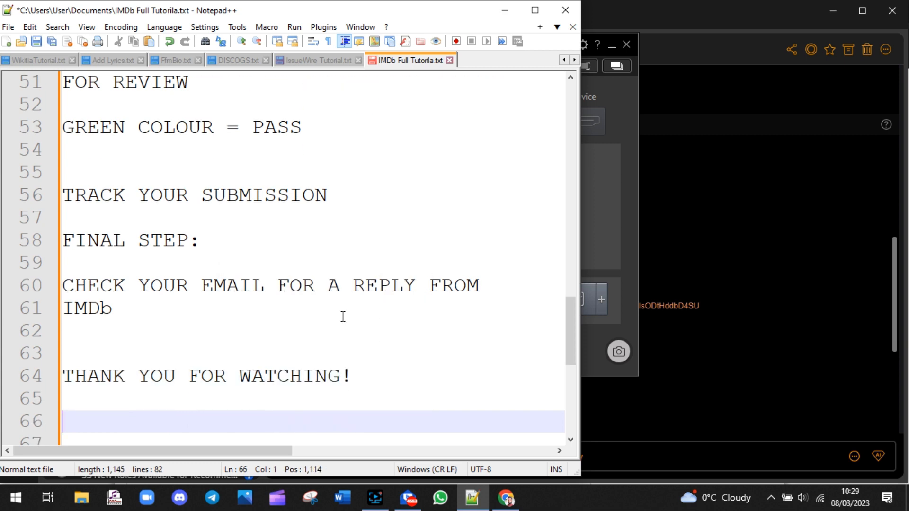
{"action": "type", "text": "AS SUUA"}
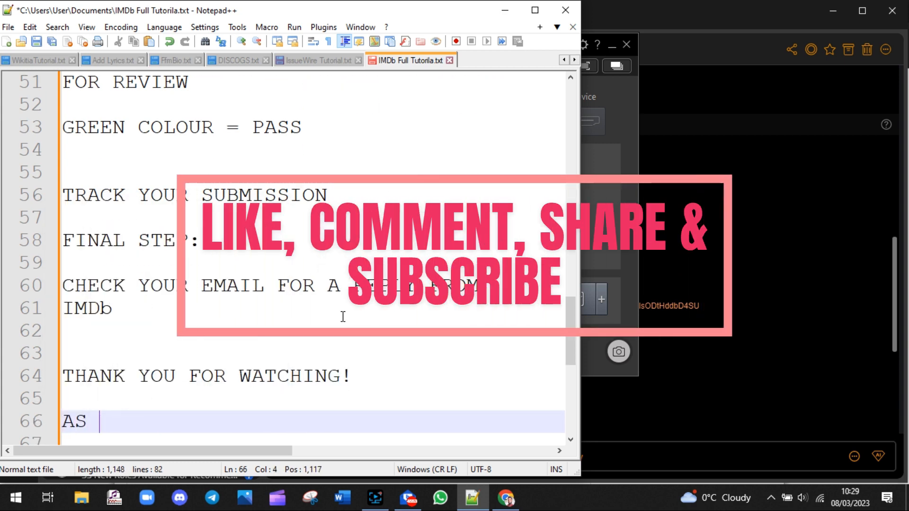
{"action": "type", "text": "L"}
{"action": "type", "text": ", LIKE, COMMENT, SHARE &"}
{"action": "key", "text": "Return"}
{"action": "type", "text": "SUBSCRIBE FOR MORE TIPS!"}
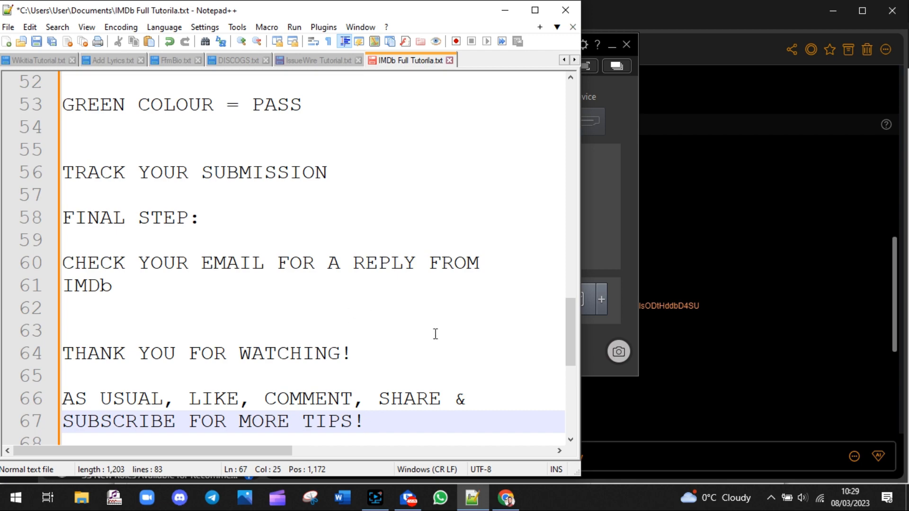